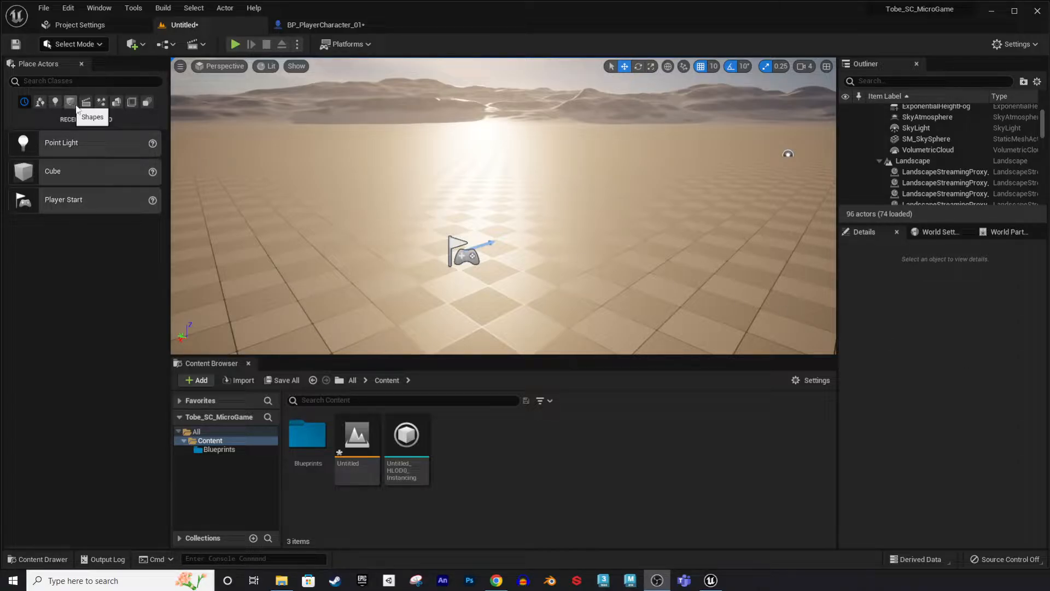
# Place a geometry Box brush on the floor beside the Player Start and bring it into closer view.
pyautogui.click(116, 105)
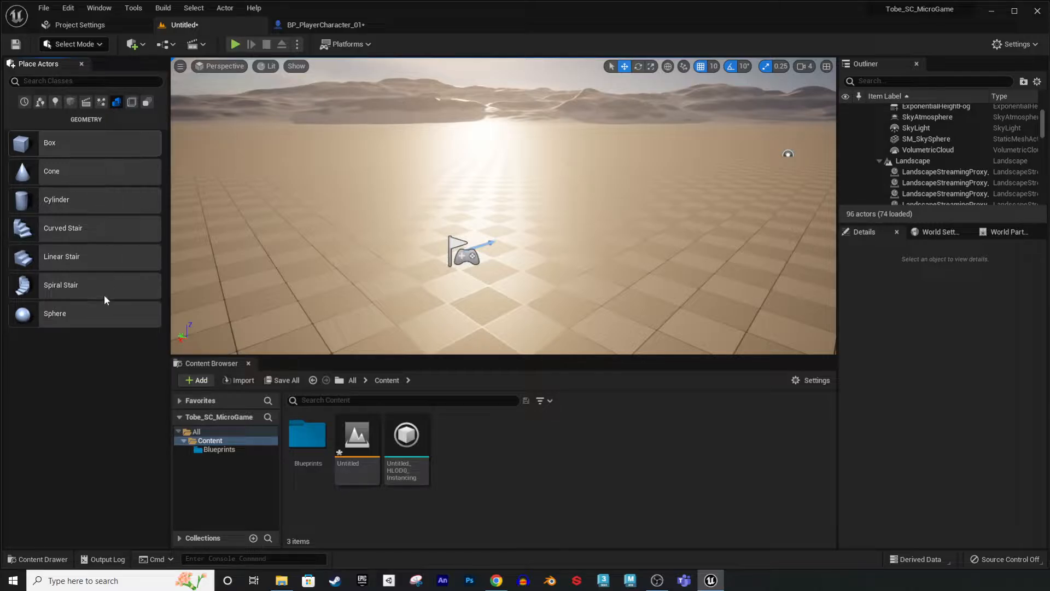
pyautogui.moveTo(76, 141)
pyautogui.mouseDown()
pyautogui.moveTo(422, 166)
pyautogui.moveTo(569, 216)
pyautogui.moveTo(594, 246)
pyautogui.mouseUp()
pyautogui.press('f')
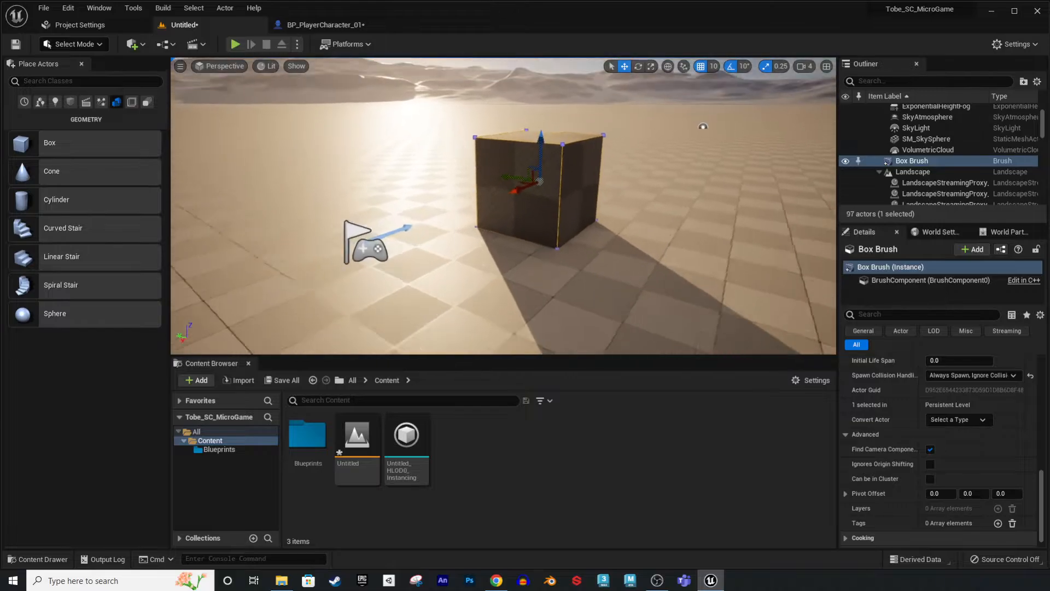
pyautogui.press('w')
pyautogui.moveTo(569, 269); pyautogui.dragTo(571, 235, button='right')
pyautogui.press('w')
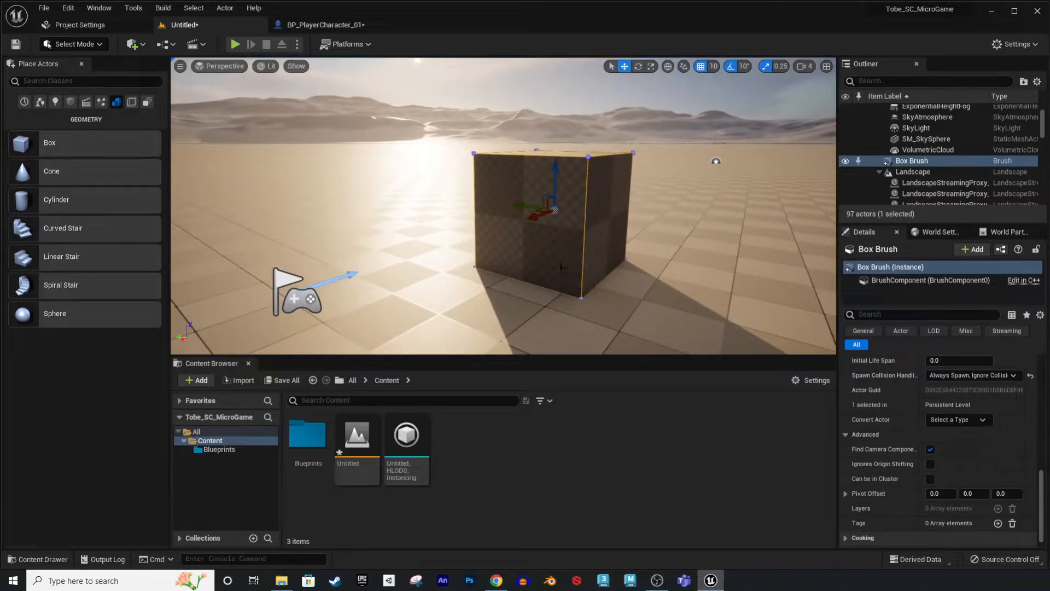
pyautogui.click(65, 104)
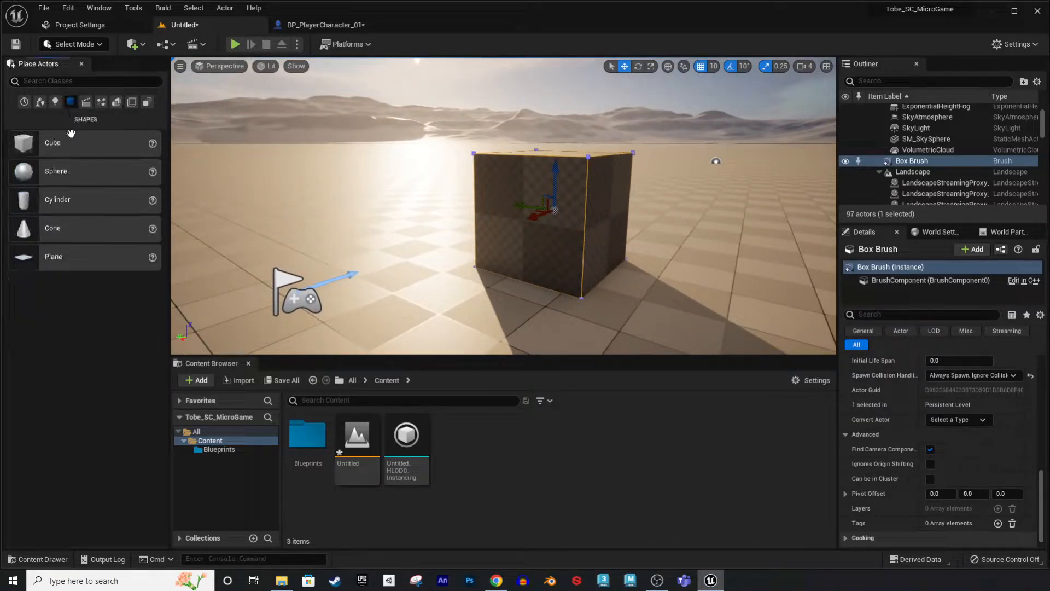
pyautogui.click(116, 102)
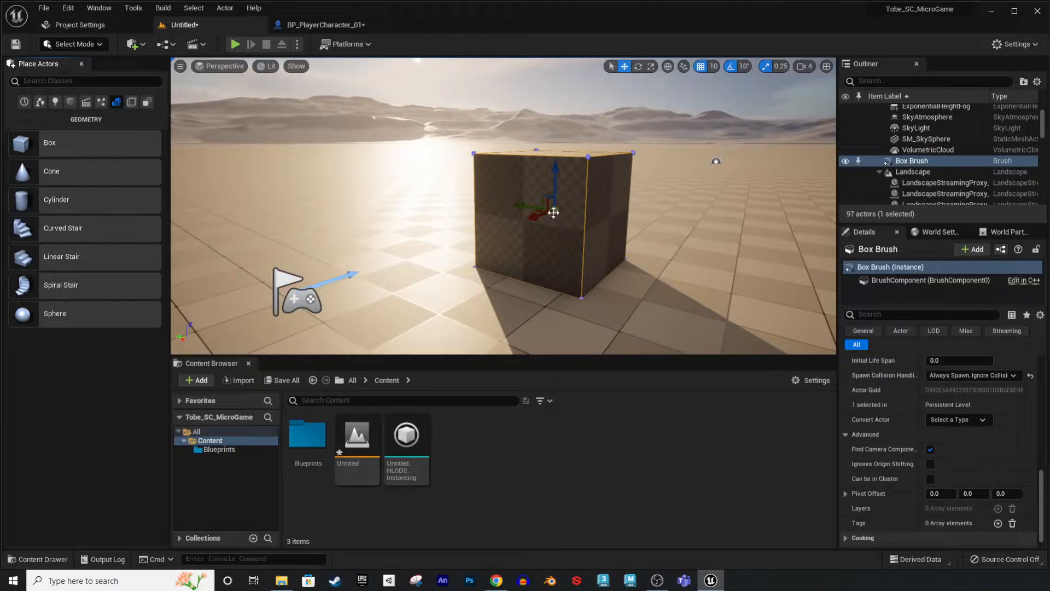
# Try an X size of 600 in the box's brush settings and set it back to 200.
pyautogui.scroll(10, 924, 400)
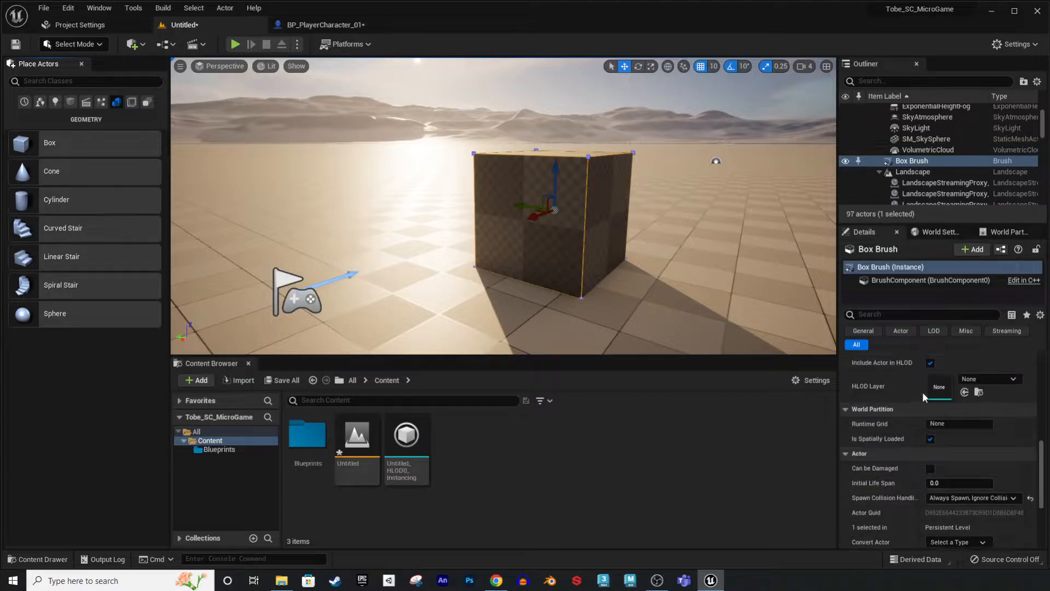
pyautogui.scroll(2, 931, 392)
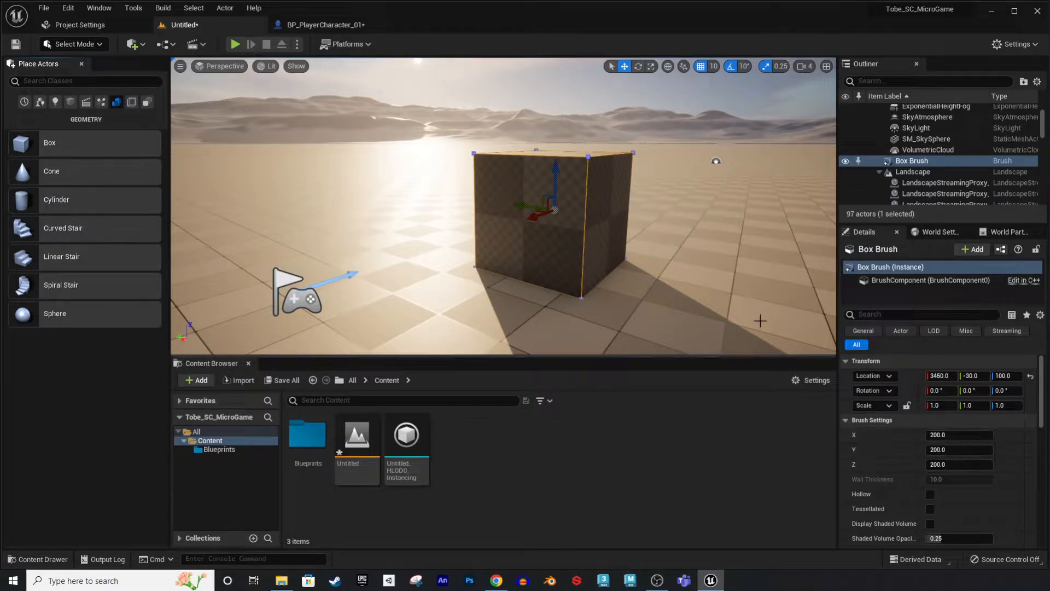
pyautogui.click(948, 434)
pyautogui.write('600')
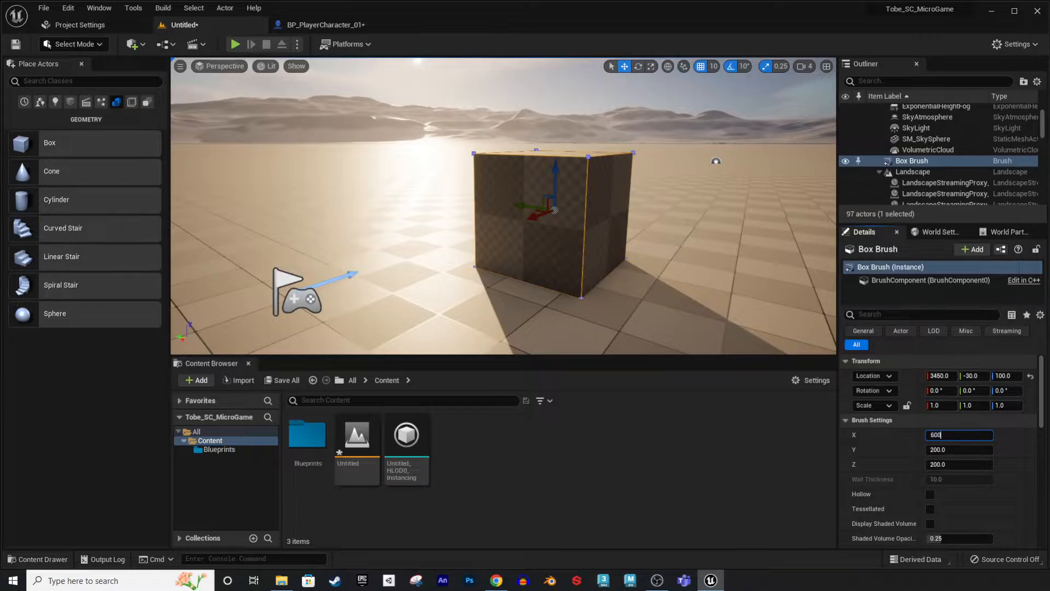
pyautogui.press('Return')
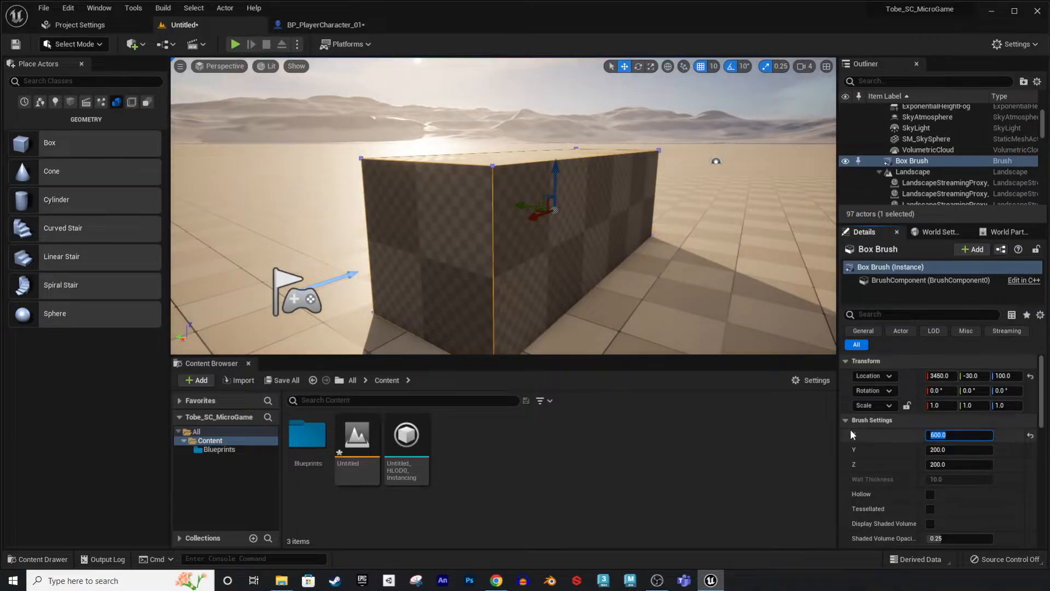
pyautogui.write('200')
pyautogui.press('Return')
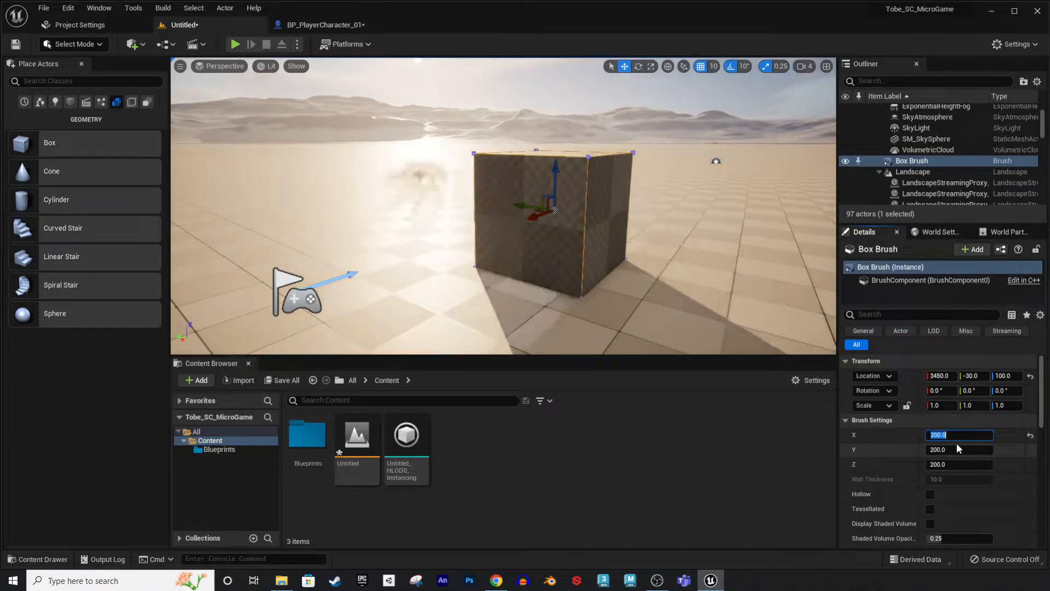
# Set the box brush's Y size to 600 and its Z size to 400.
pyautogui.click(959, 450)
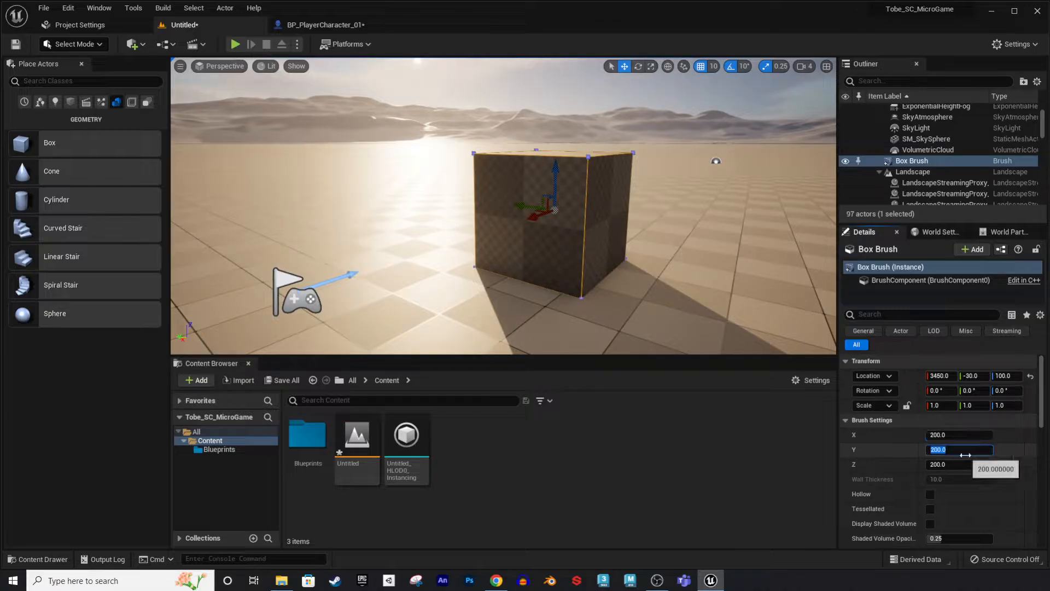
pyautogui.write('600')
pyautogui.press('Return')
pyautogui.click(971, 464)
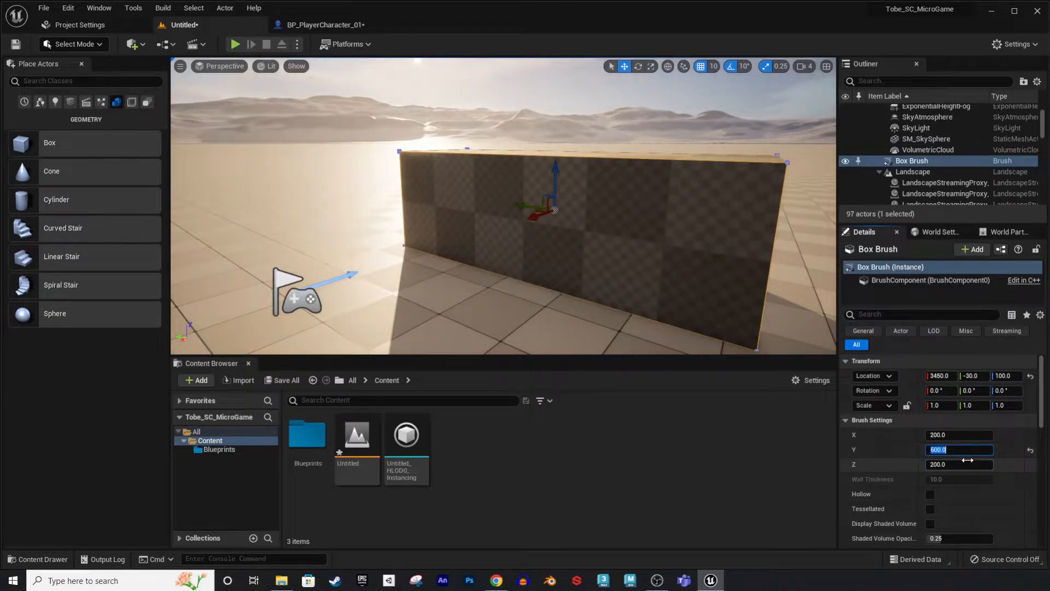
pyautogui.write('400')
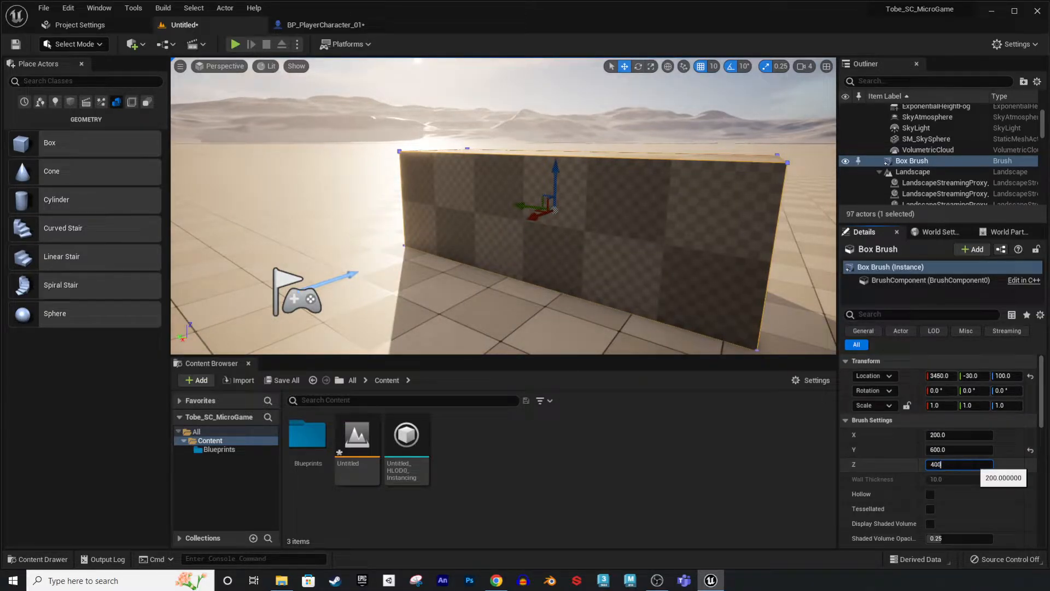
pyautogui.press('Return')
# Raise the enlarged box brush clear of the ground and snap it down onto the floor.
pyautogui.scroll(-2, 546, 211)
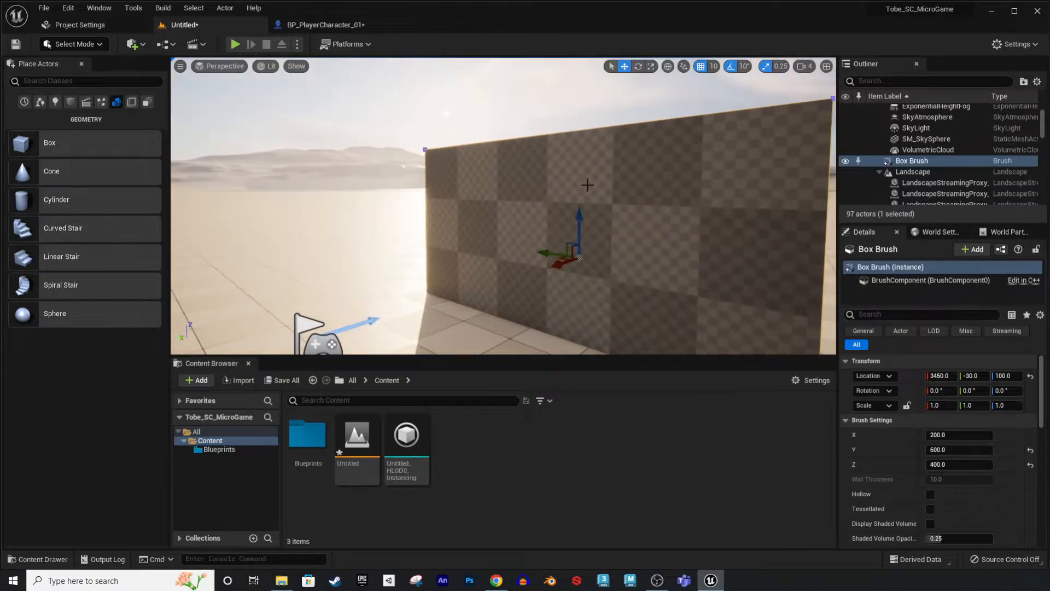
pyautogui.moveTo(494, 189)
pyautogui.mouseDown()
pyautogui.moveTo(506, 163)
pyautogui.moveTo(506, 76)
pyautogui.mouseUp()
pyautogui.moveTo(556, 180)
pyautogui.mouseDown(button='right')
pyautogui.moveTo(553, 118)
pyautogui.moveTo(542, 118)
pyautogui.mouseUp(button='right')
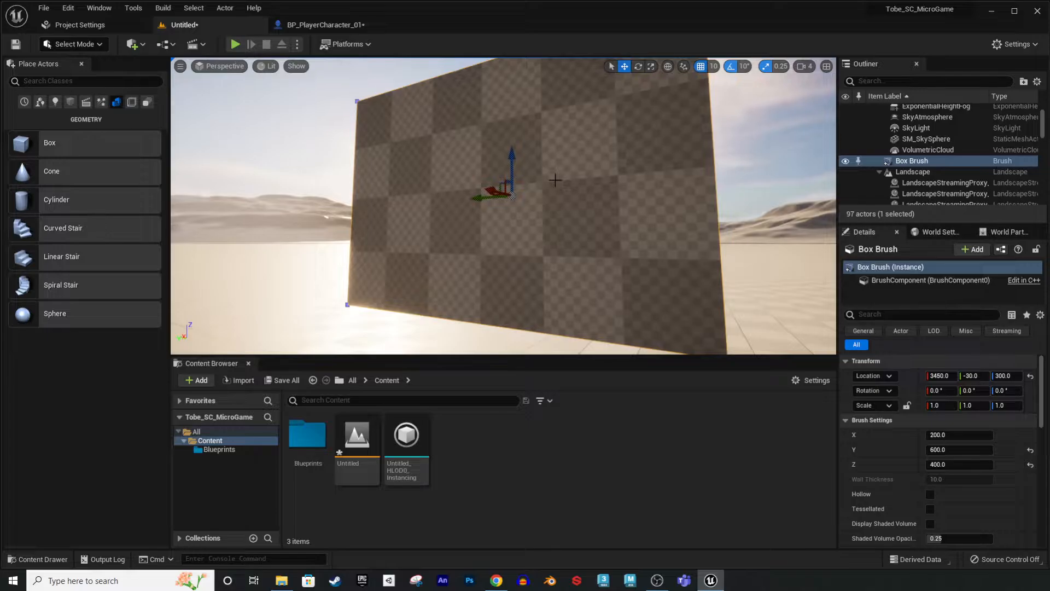
pyautogui.press('End')
# Thin the box brush into a wall by setting its X size to 10.
pyautogui.moveTo(556, 180); pyautogui.dragTo(580, 241, button='right')
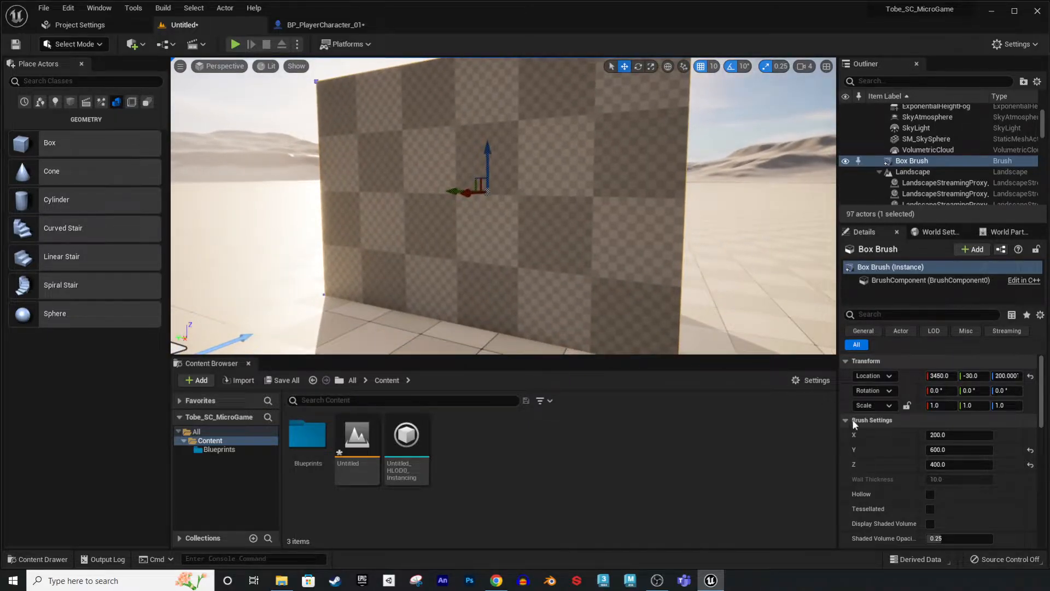
pyautogui.press('d')
pyautogui.moveTo(780, 344)
pyautogui.mouseDown(button='right')
pyautogui.moveTo(671, 333)
pyautogui.moveTo(727, 323)
pyautogui.moveTo(590, 249)
pyautogui.mouseUp(button='right')
pyautogui.press('s')
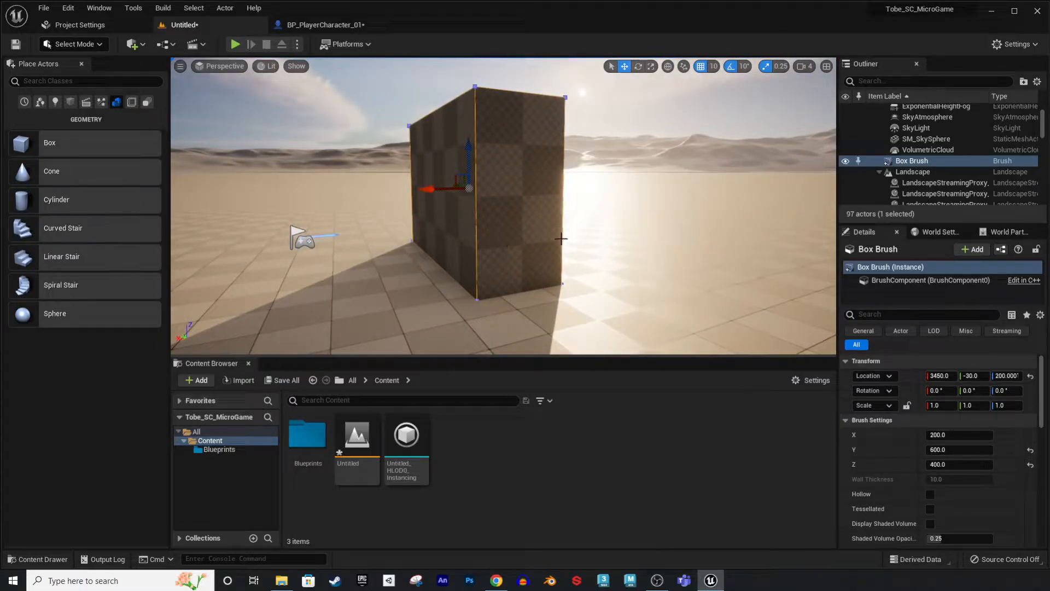
pyautogui.click(956, 436)
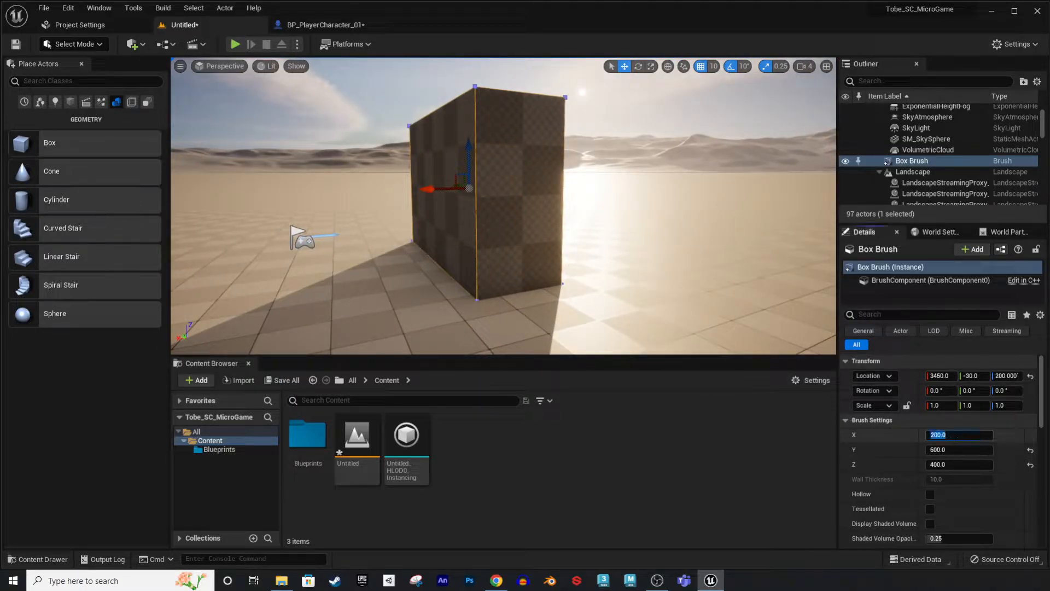
pyautogui.write('10')
pyautogui.press('Return')
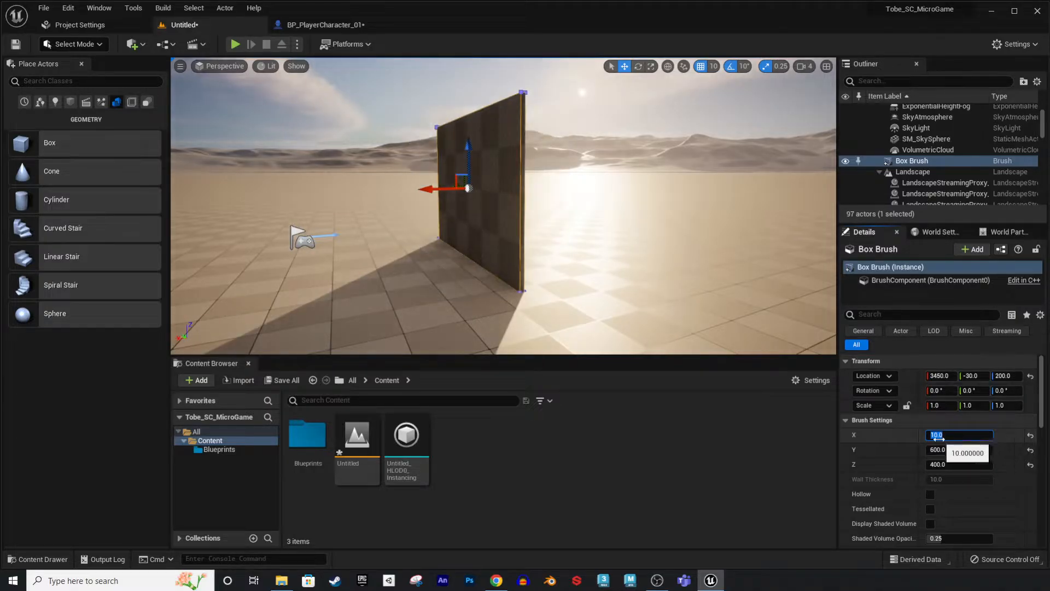
# Duplicate the wall brush along the X axis, placing the copy about 140 units toward the Player Start.
pyautogui.press('w')
pyautogui.moveTo(468, 153); pyautogui.dragTo(493, 211, button='right')
pyautogui.press('a')
pyautogui.press('e')
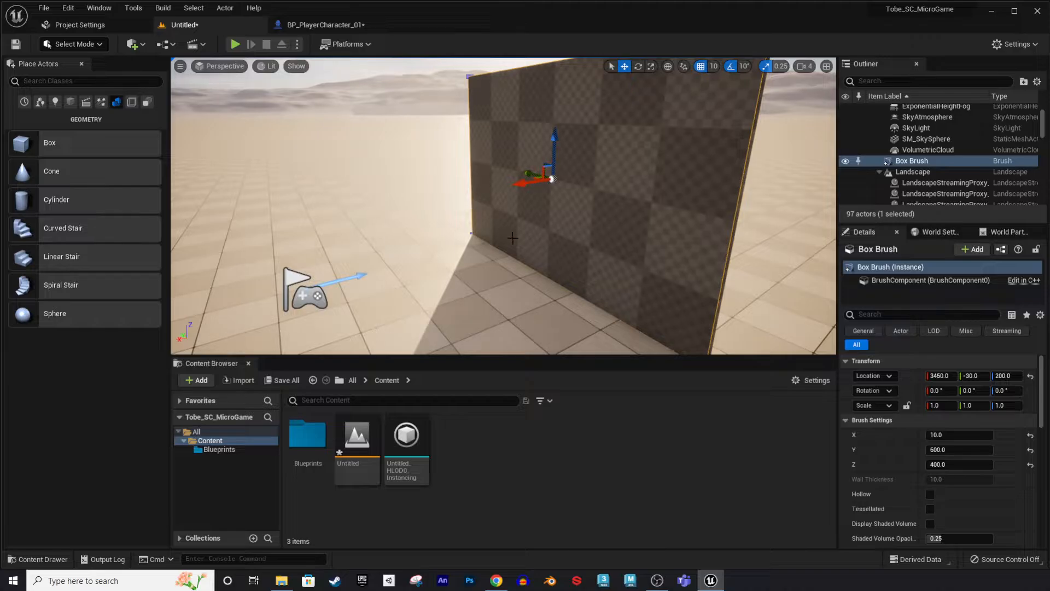
pyautogui.press('s')
pyautogui.moveTo(587, 247); pyautogui.dragTo(578, 249, button='right')
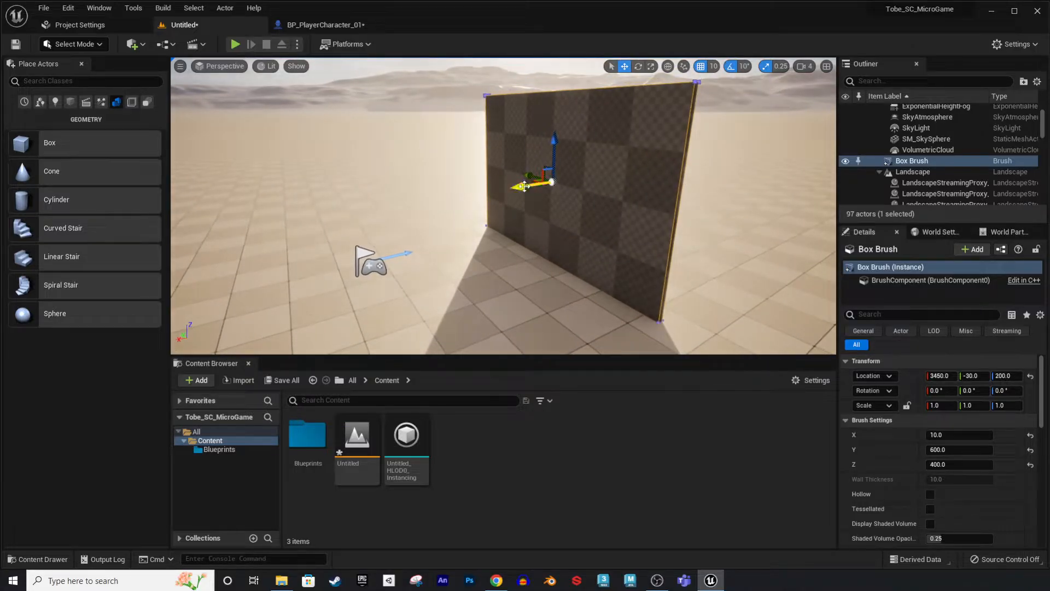
pyautogui.keyDown('alt'); pyautogui.moveTo(522, 187); pyautogui.dragTo(467, 198); pyautogui.keyUp('alt')
pyautogui.moveTo(581, 268)
pyautogui.mouseDown(button='right')
pyautogui.moveTo(563, 281)
pyautogui.moveTo(589, 263)
pyautogui.mouseUp(button='right')
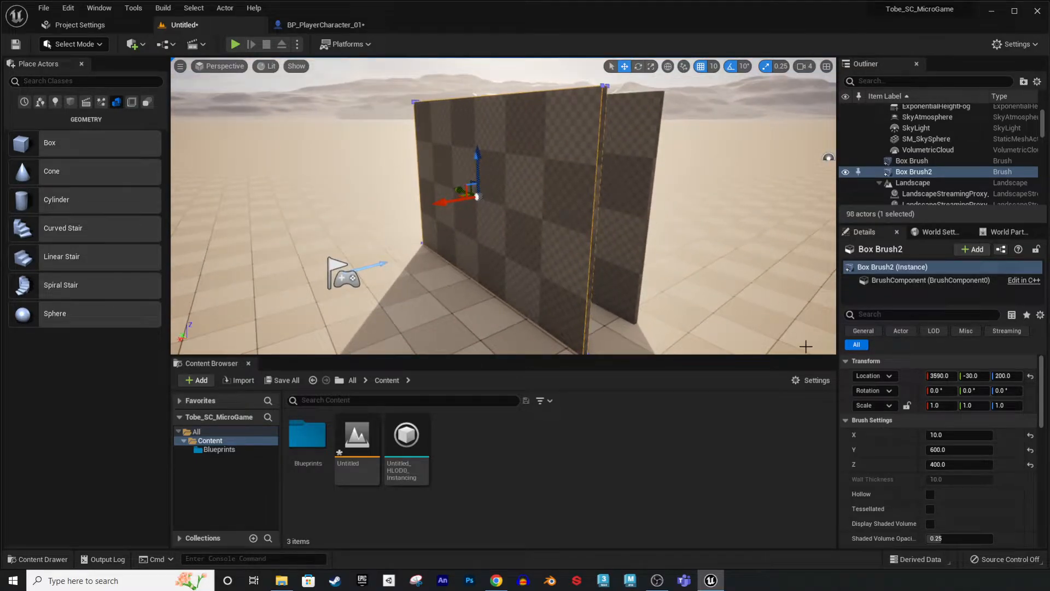
# Resize the copied brush to door proportions with Y 150 and Z 220, and snap it to the floor.
pyautogui.click(953, 447)
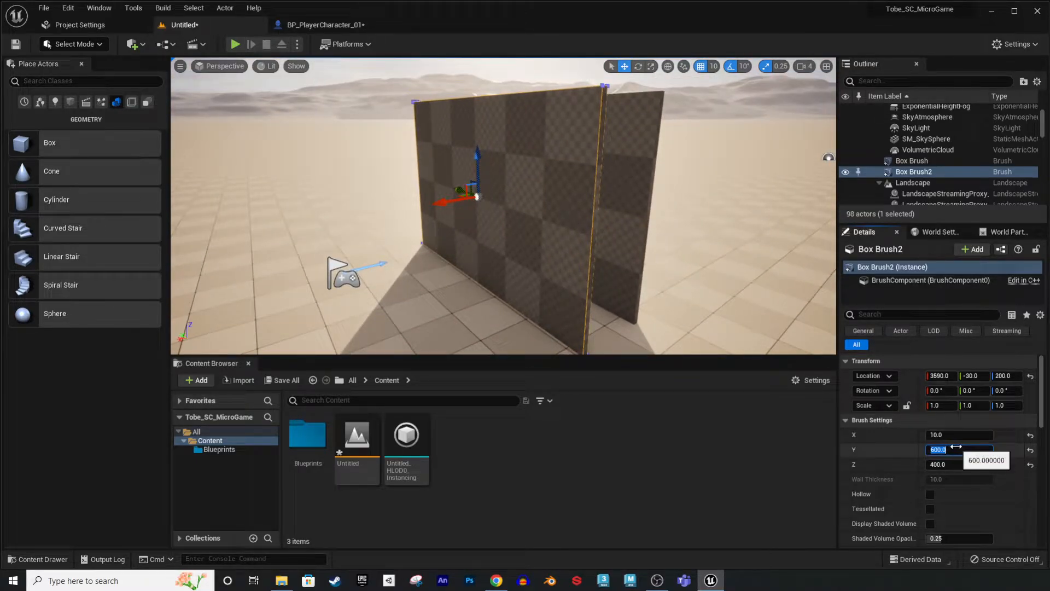
pyautogui.write('150')
pyautogui.press('Return')
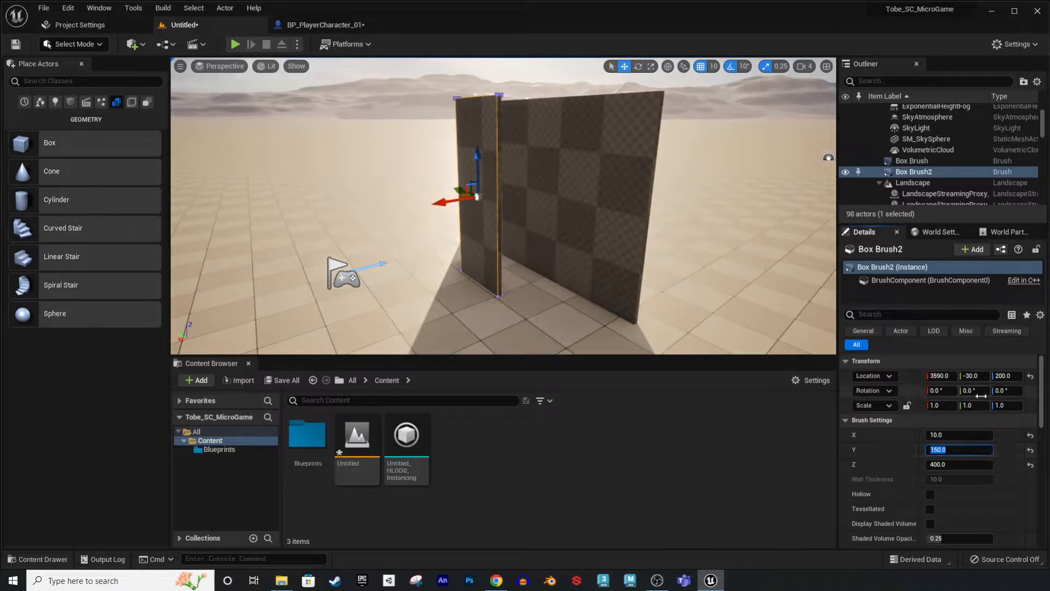
pyautogui.click(946, 464)
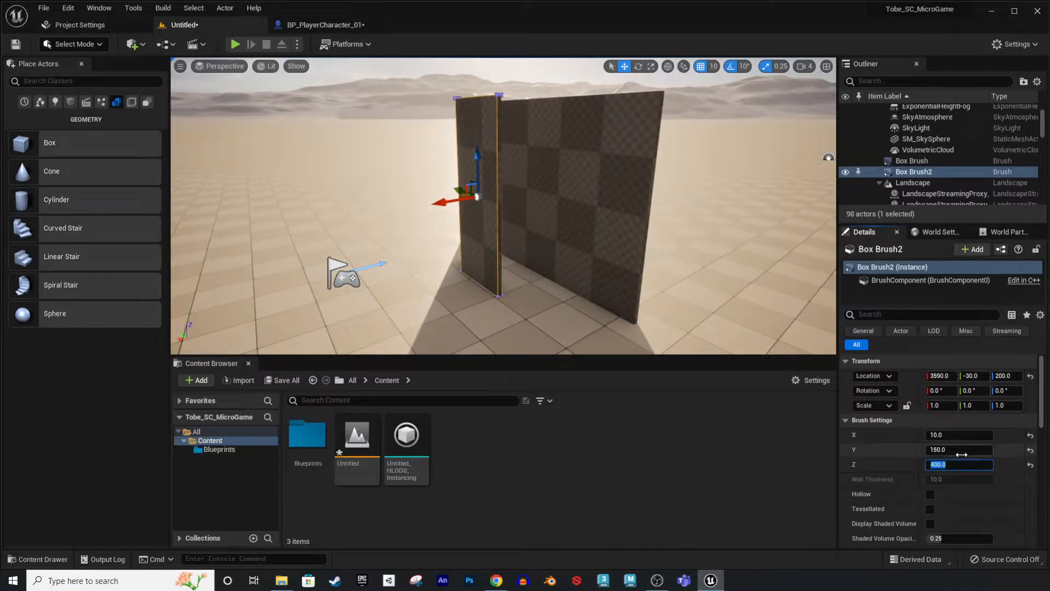
pyautogui.write('220')
pyautogui.press('Return')
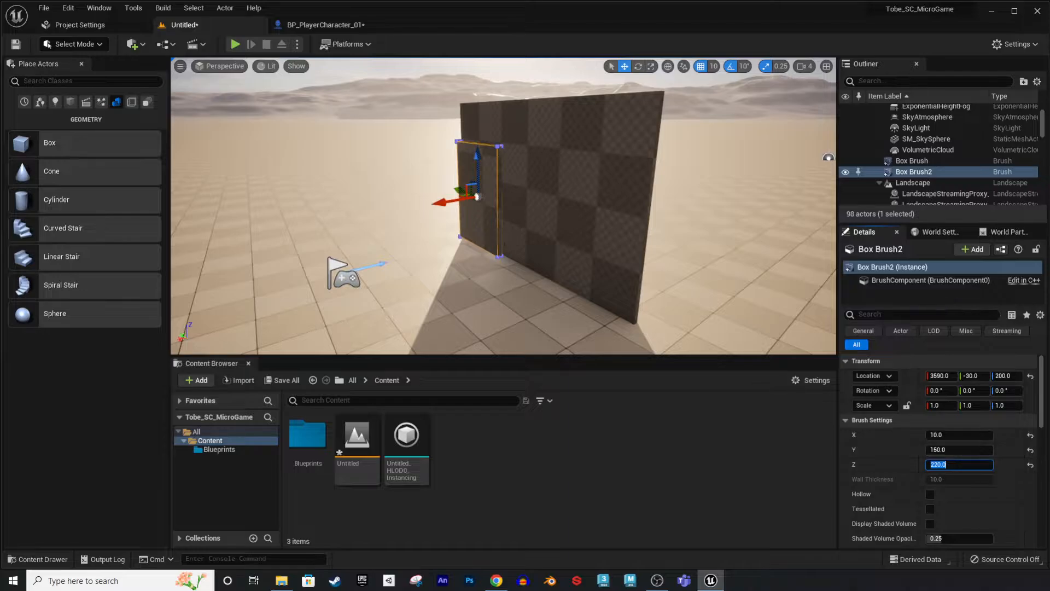
pyautogui.moveTo(602, 306)
pyautogui.mouseDown(button='right')
pyautogui.moveTo(580, 326)
pyautogui.moveTo(512, 236)
pyautogui.mouseUp(button='right')
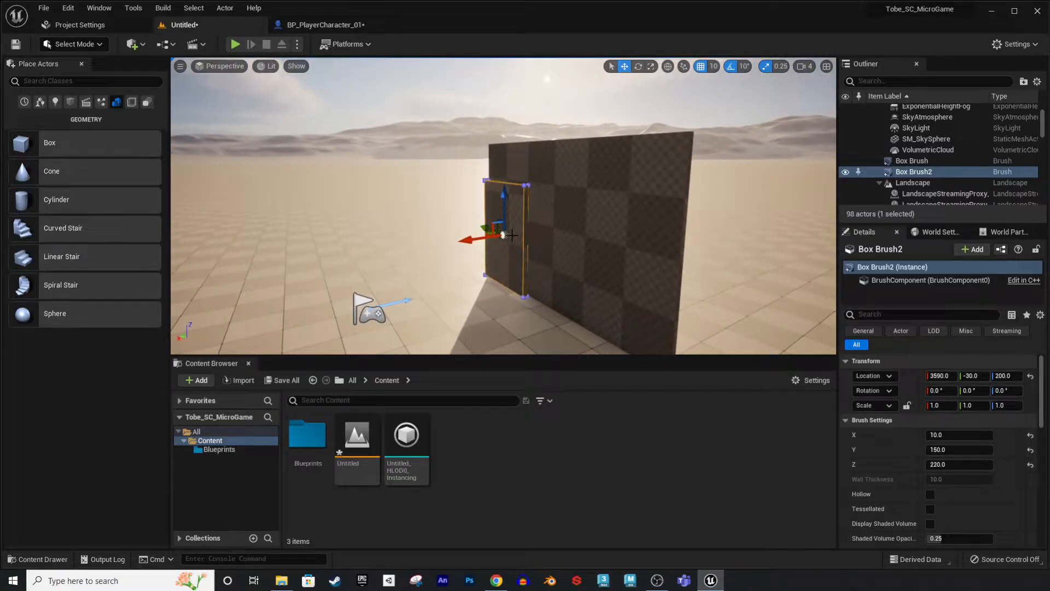
pyautogui.press('End')
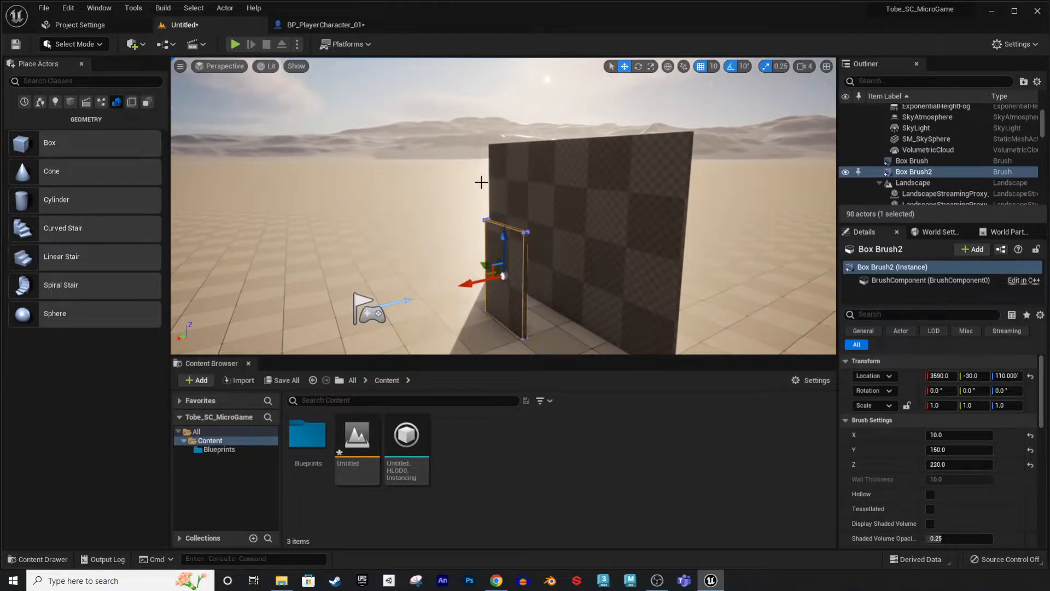
# Change the door-sized brush's type to Subtractive and move it along X into the wall to cut a doorway.
pyautogui.moveTo(481, 180); pyautogui.dragTo(489, 246, button='right')
pyautogui.press('w')
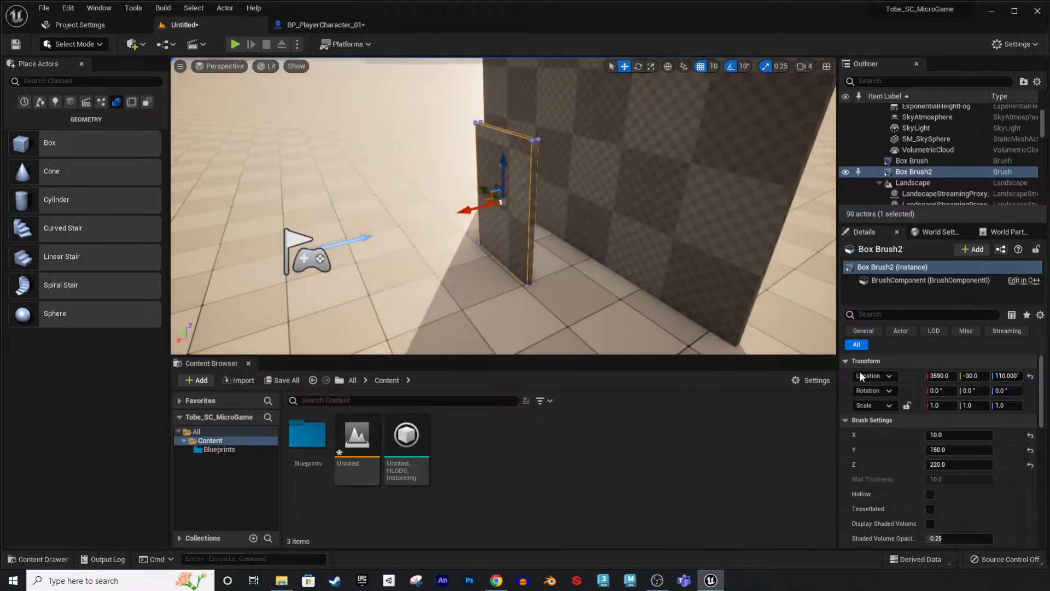
pyautogui.scroll(-4, 949, 474)
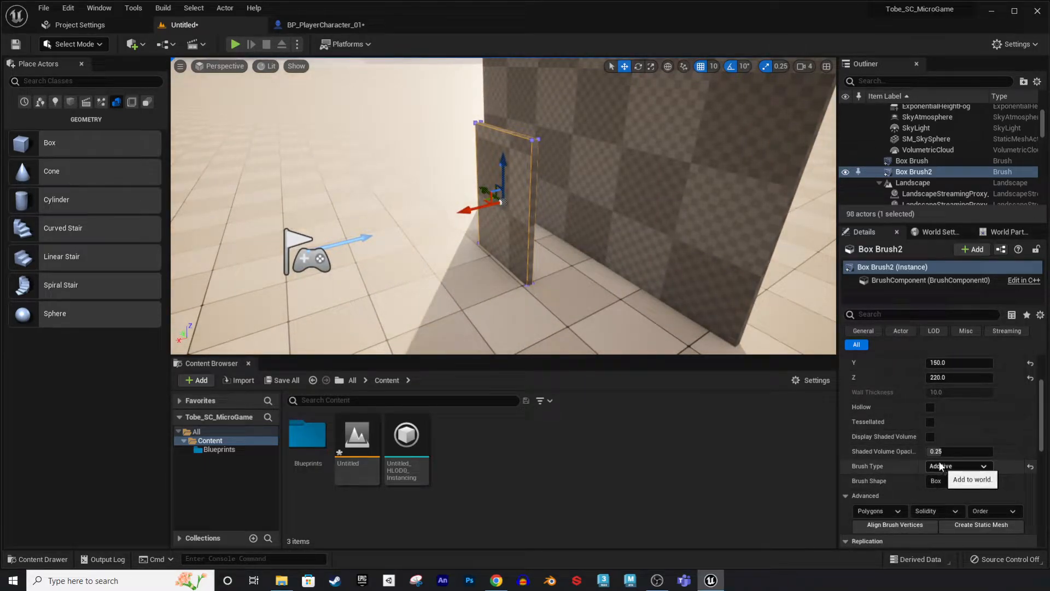
pyautogui.moveTo(656, 246)
pyautogui.mouseDown(button='right')
pyautogui.moveTo(679, 195)
pyautogui.moveTo(599, 239)
pyautogui.mouseUp(button='right')
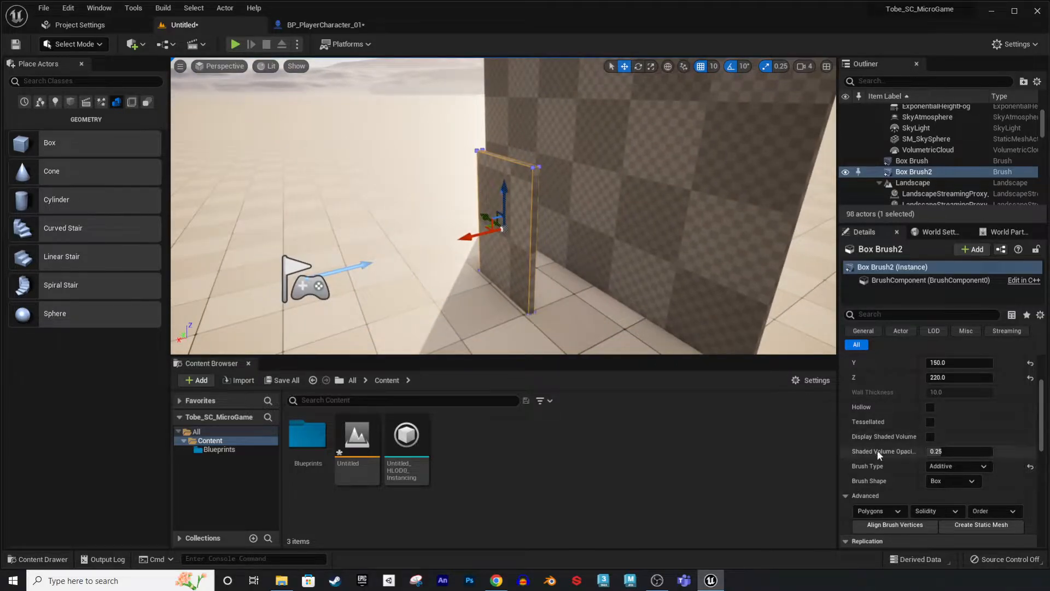
pyautogui.click(943, 468)
pyautogui.click(952, 488)
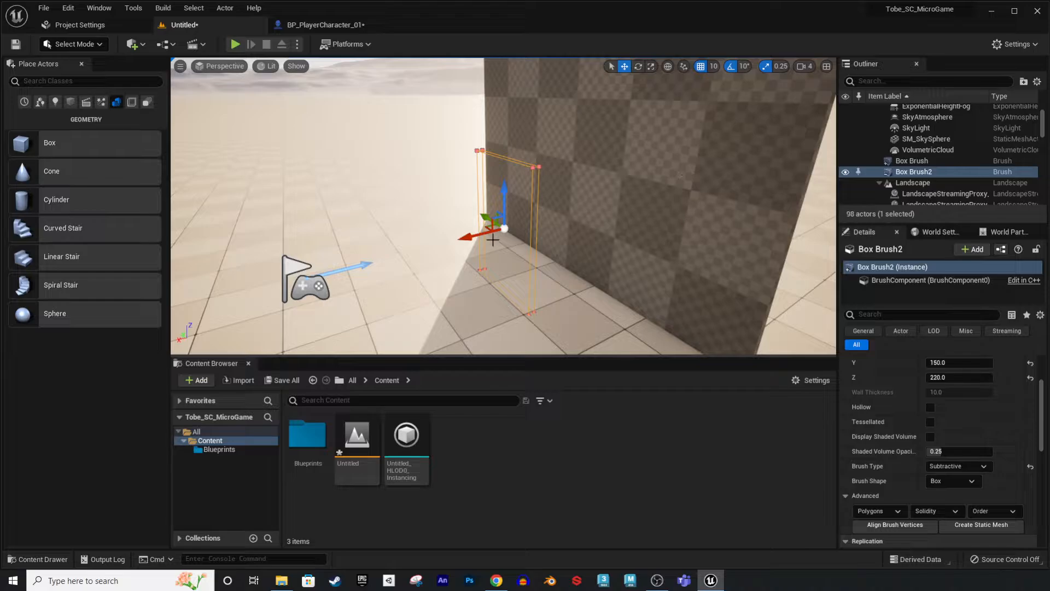
pyautogui.moveTo(468, 239); pyautogui.dragTo(545, 229)
pyautogui.moveTo(554, 264); pyautogui.dragTo(454, 142, button='right')
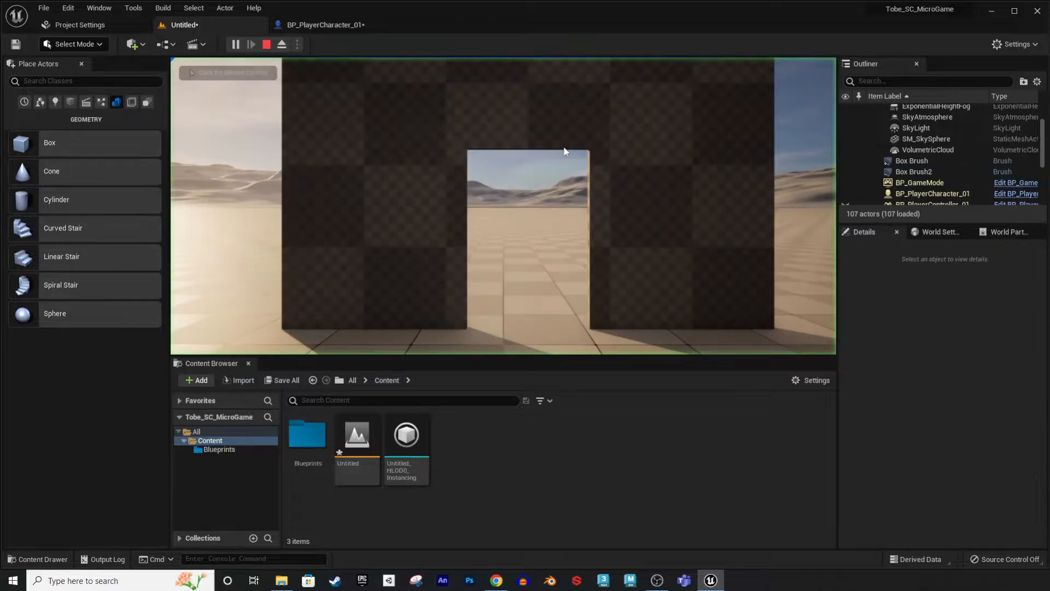
# Test the doorway in play mode by walking the player character through the opening to the wall's other side.
pyautogui.click(564, 150)
pyautogui.press('w')
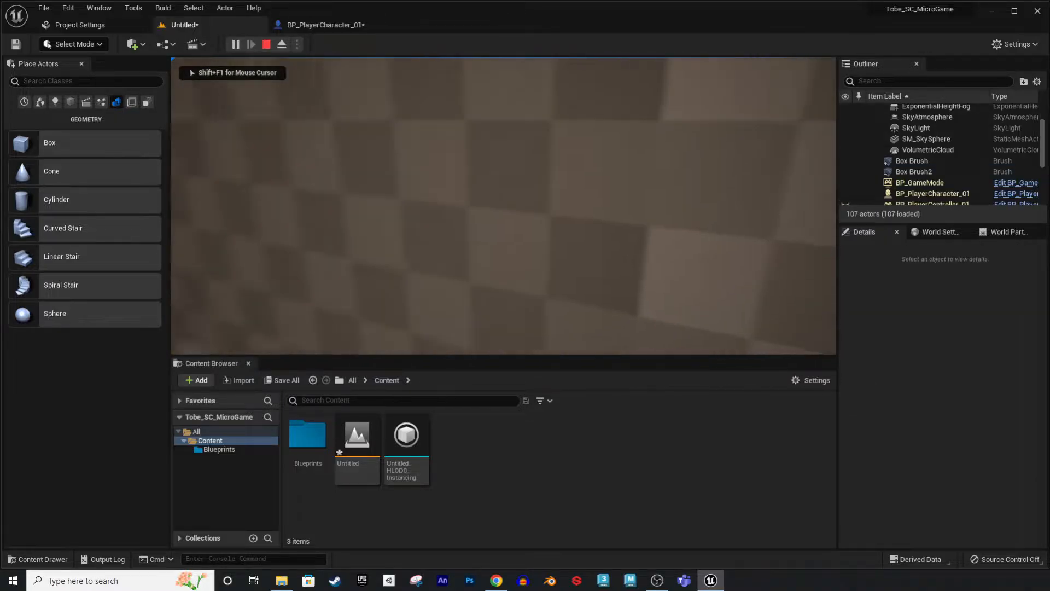
pyautogui.press('w')
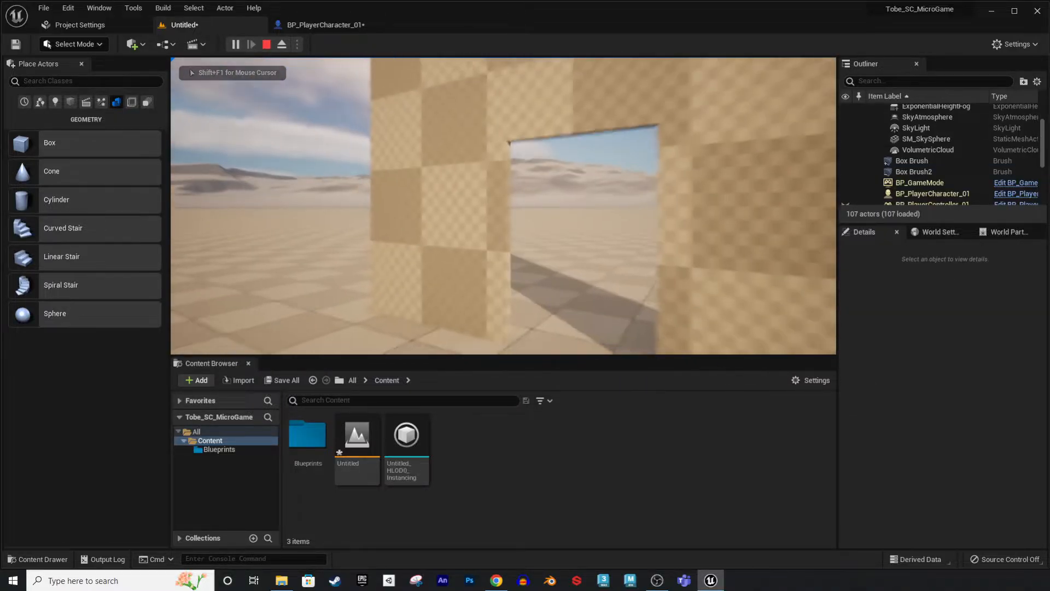
# End the play test, duplicate the doorway brush along X in front of the wall, and change the copy's brush type to Additive.
pyautogui.press('Escape')
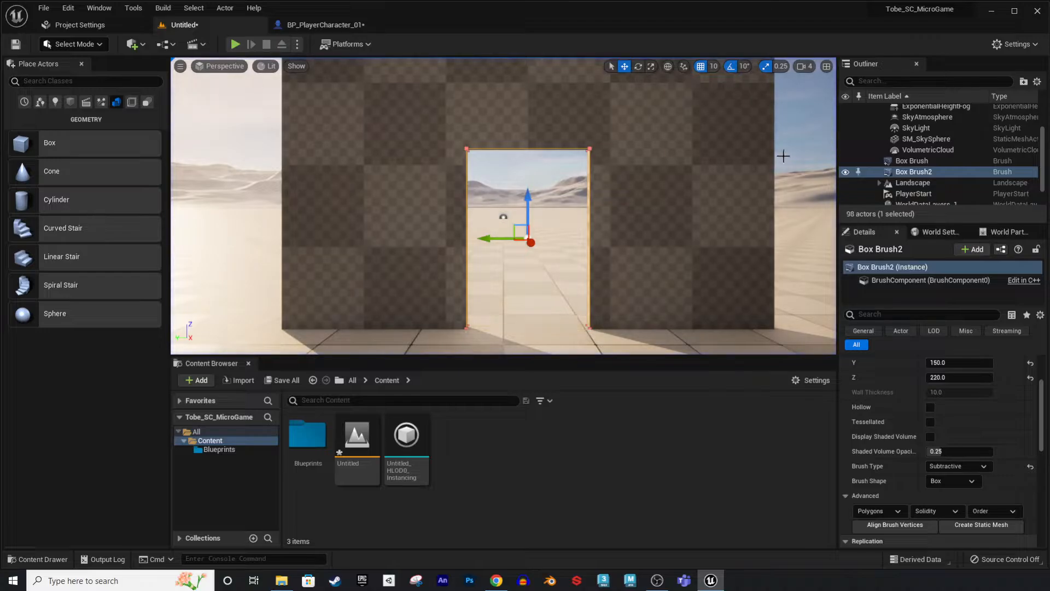
pyautogui.press('s')
pyautogui.moveTo(544, 206); pyautogui.dragTo(564, 232, button='right')
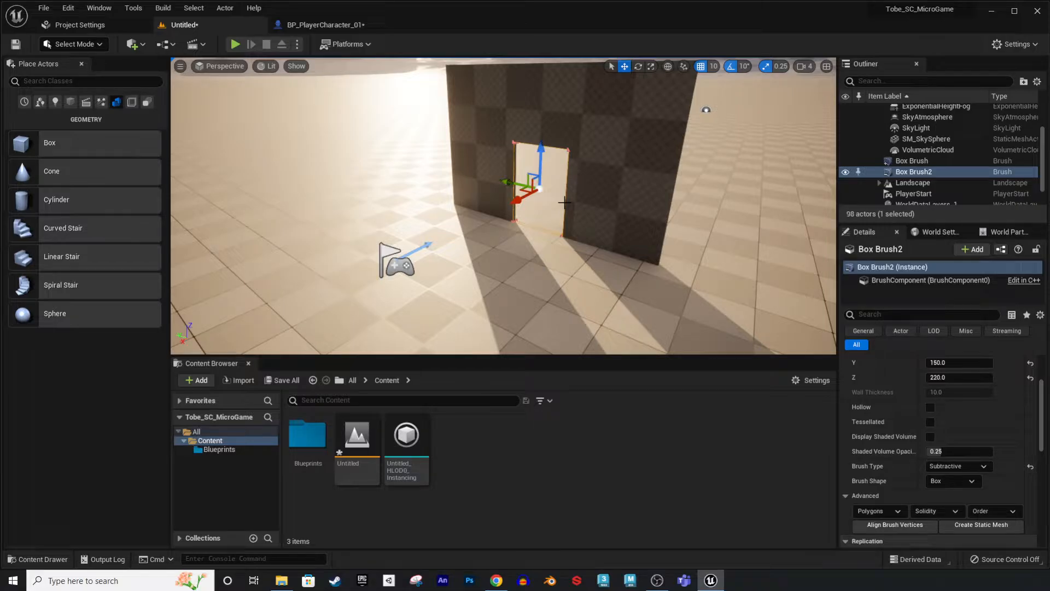
pyautogui.moveTo(481, 256)
pyautogui.mouseDown(button='right')
pyautogui.moveTo(481, 229)
pyautogui.moveTo(483, 258)
pyautogui.moveTo(474, 256)
pyautogui.mouseUp(button='right')
pyautogui.press('w')
pyautogui.press('s')
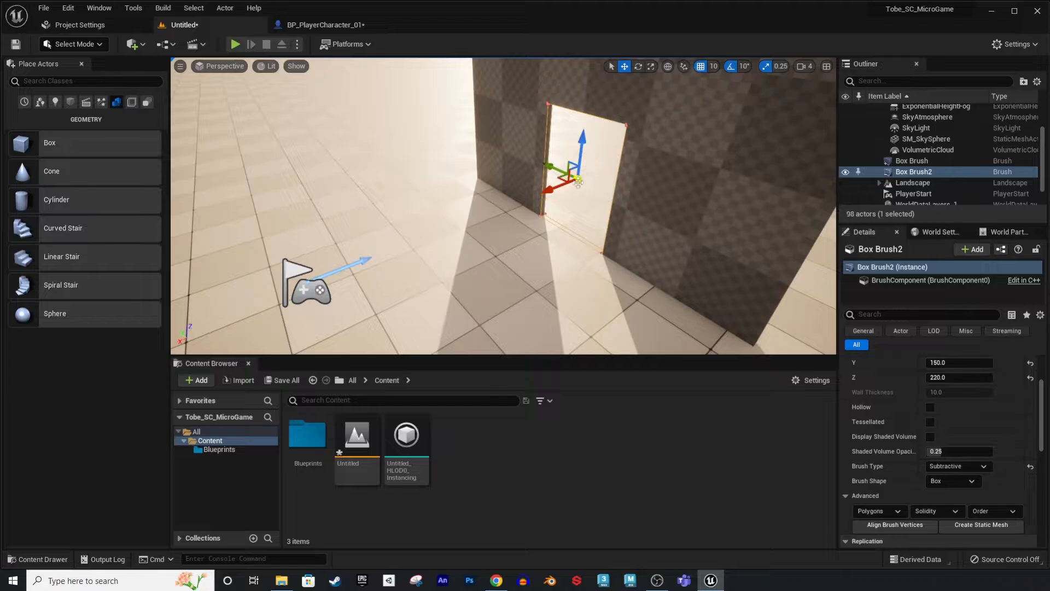
pyautogui.keyDown('alt'); pyautogui.moveTo(555, 188); pyautogui.dragTo(560, 241); pyautogui.keyUp('alt')
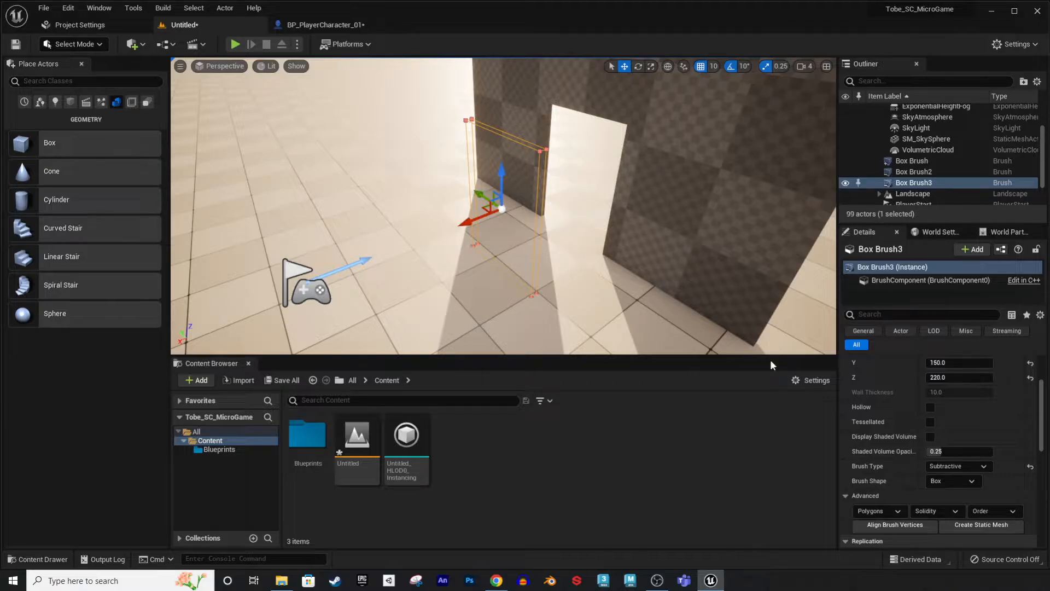
pyautogui.click(966, 467)
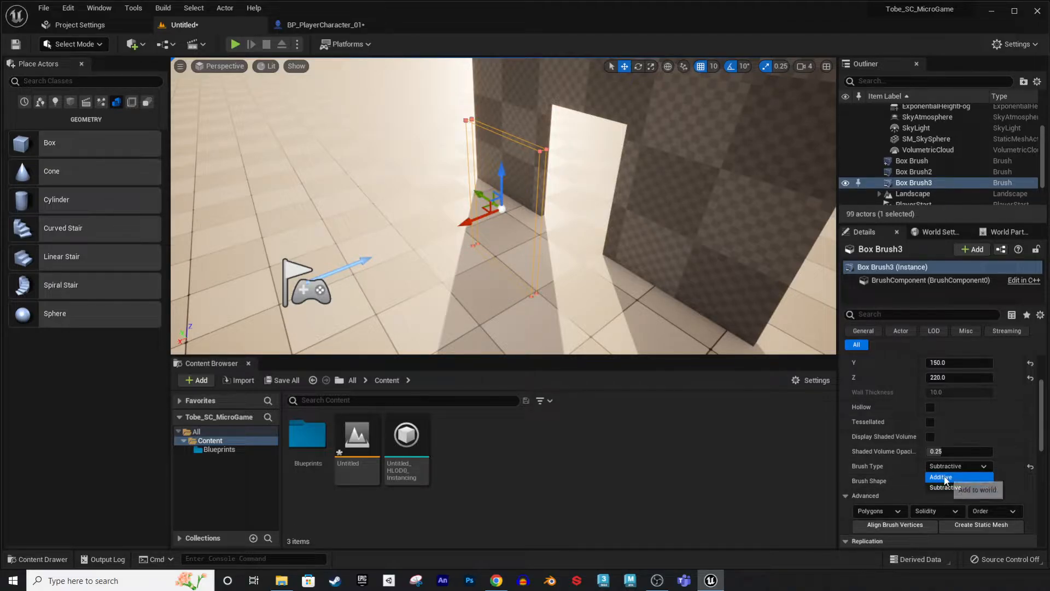
pyautogui.click(946, 477)
pyautogui.press('w')
pyautogui.moveTo(602, 246)
pyautogui.mouseDown(button='right')
pyautogui.moveTo(604, 265)
pyautogui.moveTo(610, 246)
pyautogui.moveTo(638, 263)
pyautogui.mouseUp(button='right')
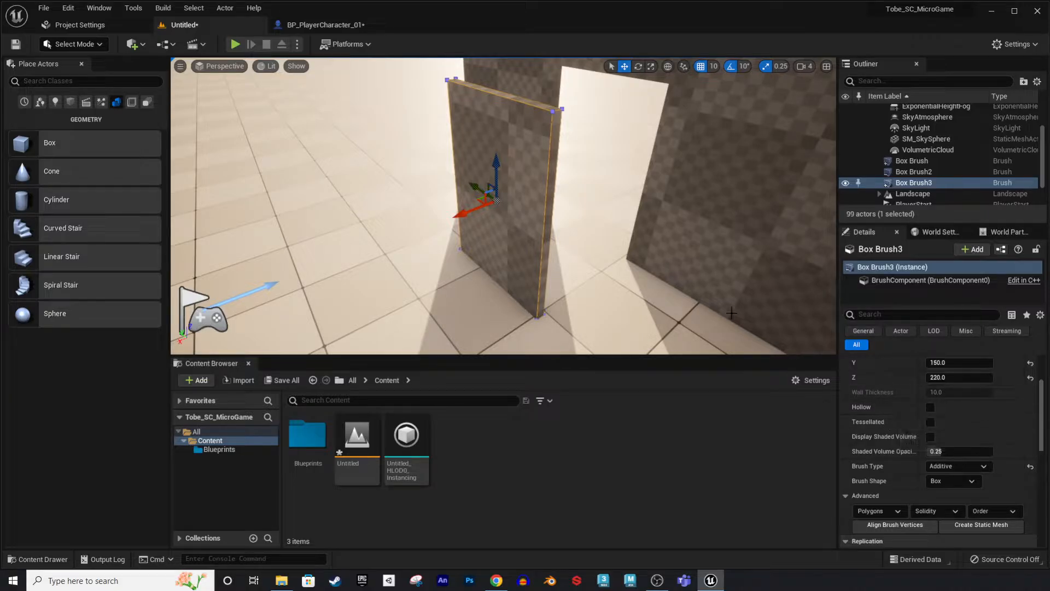
# Try rotating the additive door brush about its central pivot.
pyautogui.press('a')
pyautogui.moveTo(731, 310)
pyautogui.mouseDown(button='right')
pyautogui.moveTo(828, 326)
pyautogui.moveTo(832, 352)
pyautogui.moveTo(832, 311)
pyautogui.mouseUp(button='right')
pyautogui.press('a')
pyautogui.press('w')
pyautogui.press('s')
pyautogui.moveTo(573, 231)
pyautogui.mouseDown(button='right')
pyautogui.moveTo(554, 235)
pyautogui.moveTo(572, 231)
pyautogui.mouseUp(button='right')
pyautogui.press('w')
pyautogui.press('d')
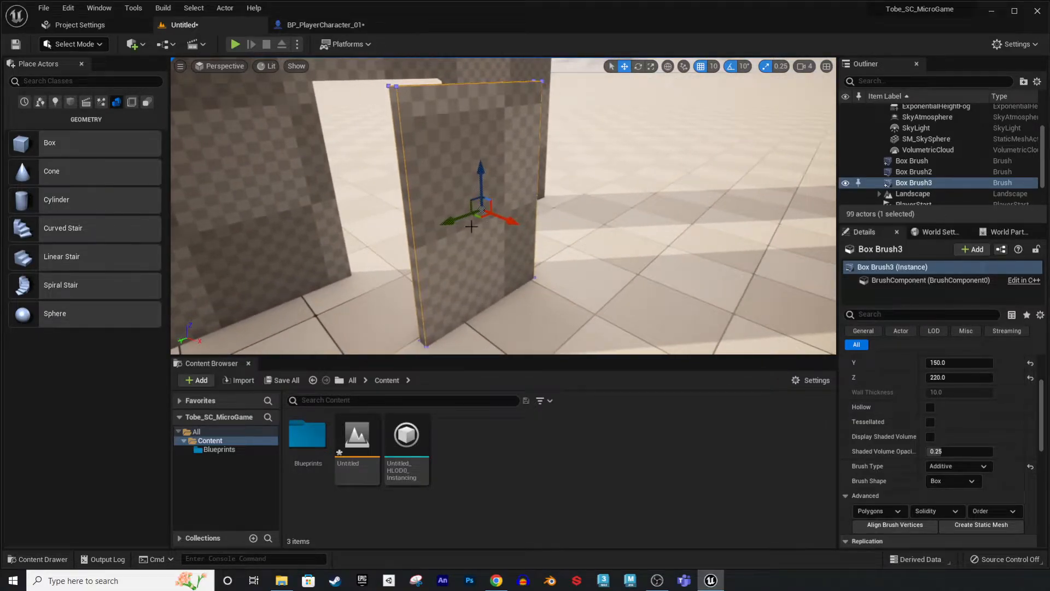
pyautogui.press('e')
pyautogui.moveTo(475, 234)
pyautogui.mouseDown()
pyautogui.moveTo(510, 248)
pyautogui.moveTo(539, 279)
pyautogui.mouseUp()
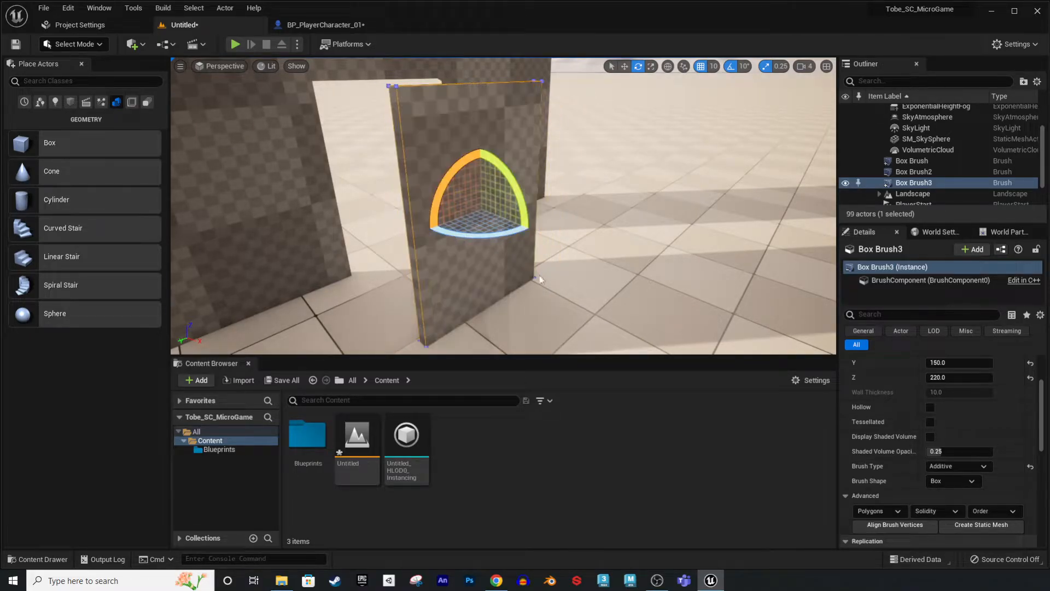
# Examine the door brush's lower hinge corner, dimensions and advanced actor settings to work out the pivot offset it needs.
pyautogui.moveTo(615, 272)
pyautogui.mouseDown(button='right')
pyautogui.moveTo(651, 298)
pyautogui.moveTo(626, 353)
pyautogui.moveTo(596, 273)
pyautogui.moveTo(617, 334)
pyautogui.mouseUp(button='right')
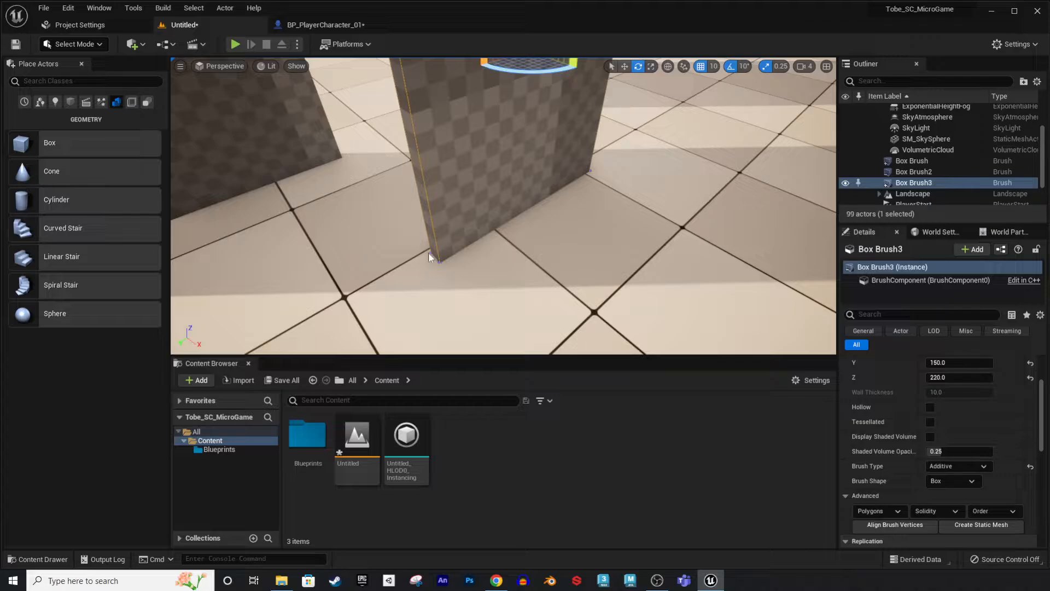
pyautogui.scroll(-4, 437, 254)
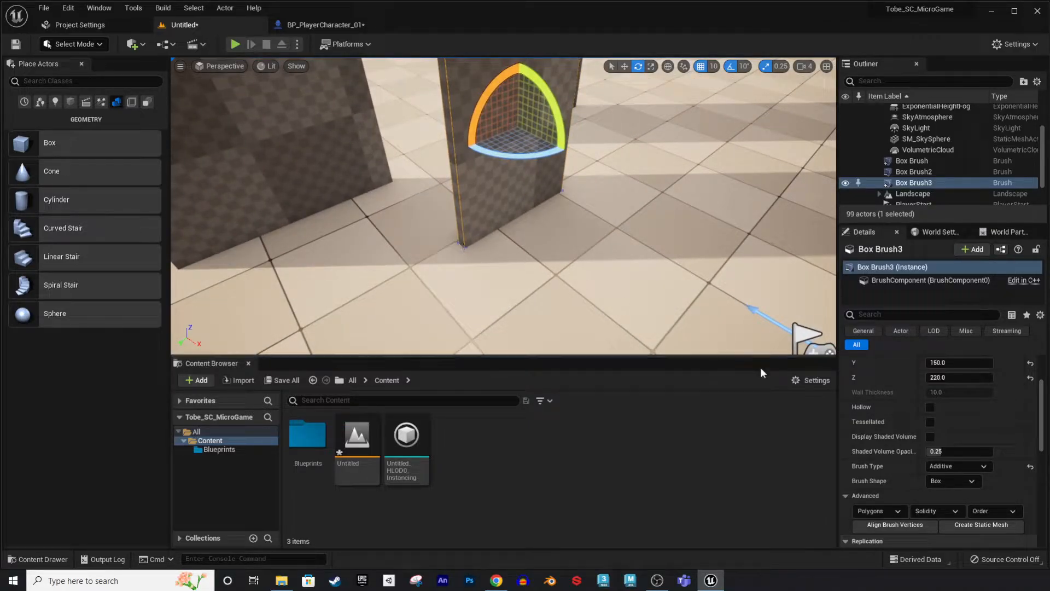
pyautogui.scroll(3, 913, 415)
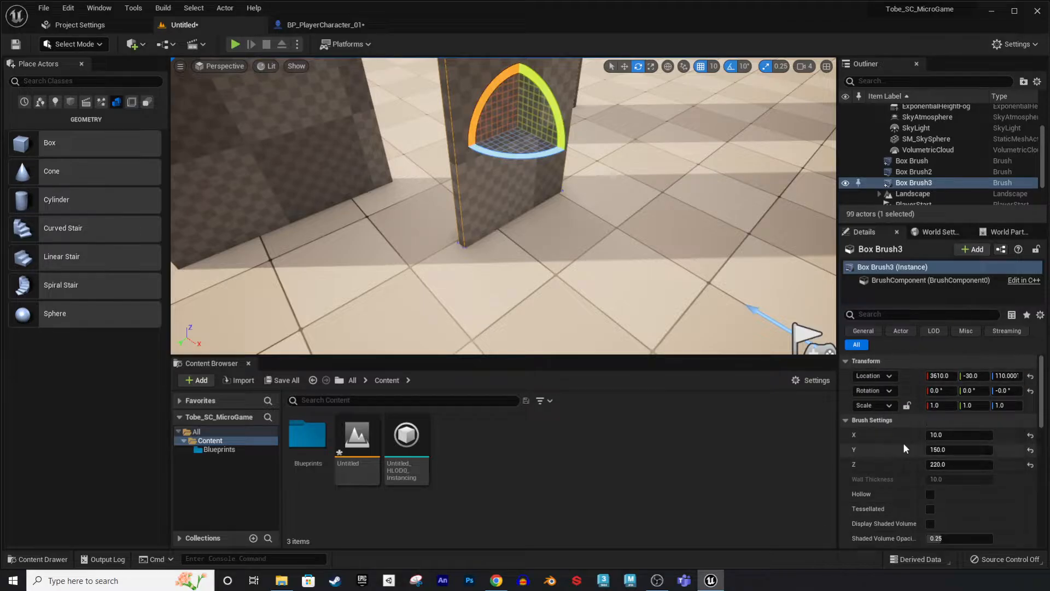
pyautogui.moveTo(530, 221); pyautogui.dragTo(519, 205, button='right')
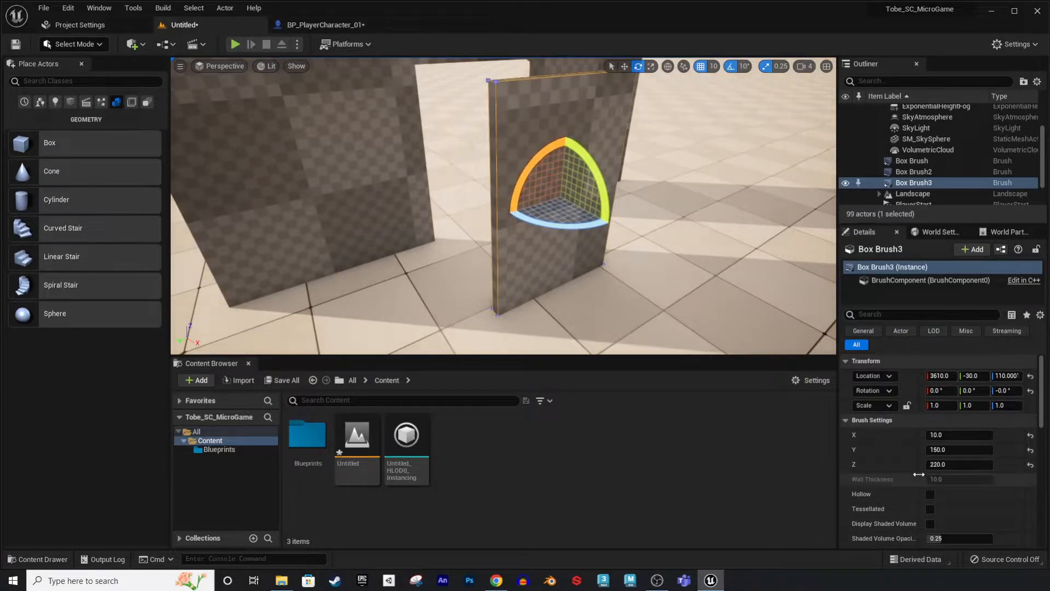
pyautogui.scroll(-3, 929, 487)
pyautogui.scroll(-2, 910, 474)
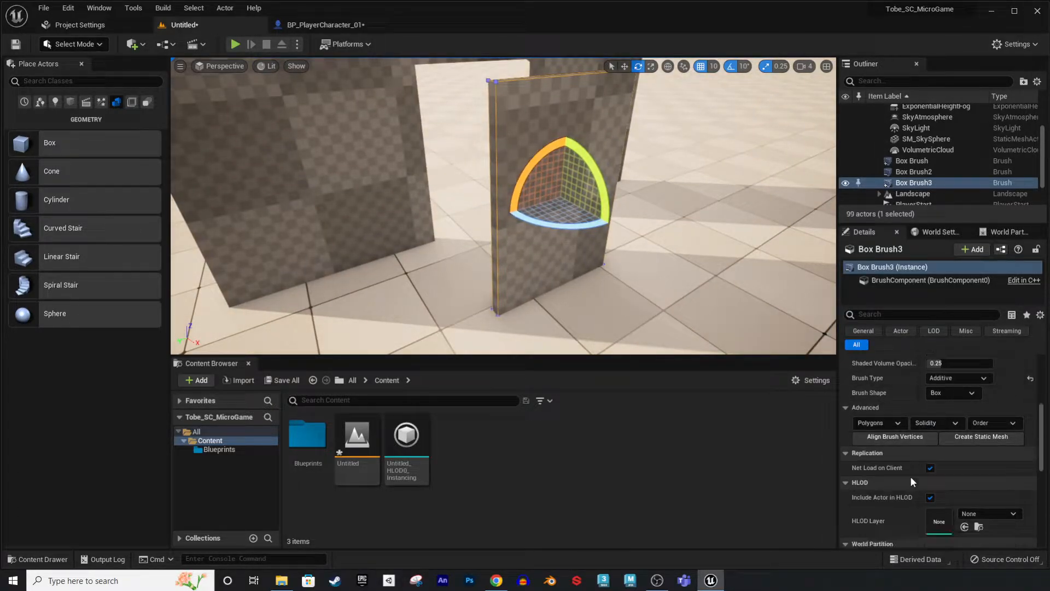
pyautogui.scroll(-6, 910, 476)
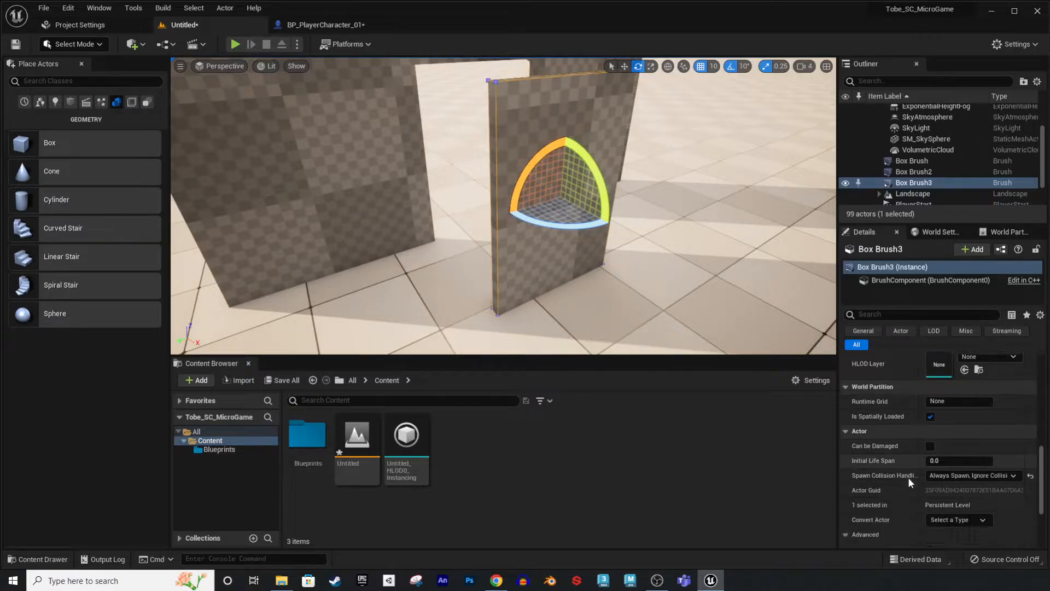
pyautogui.scroll(-2, 894, 458)
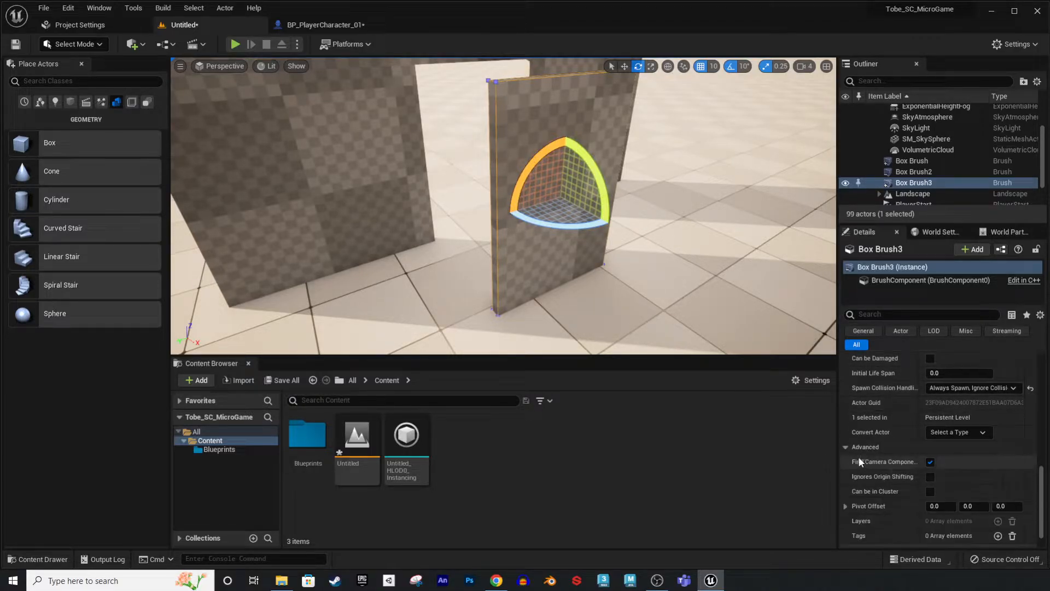
pyautogui.click(845, 447)
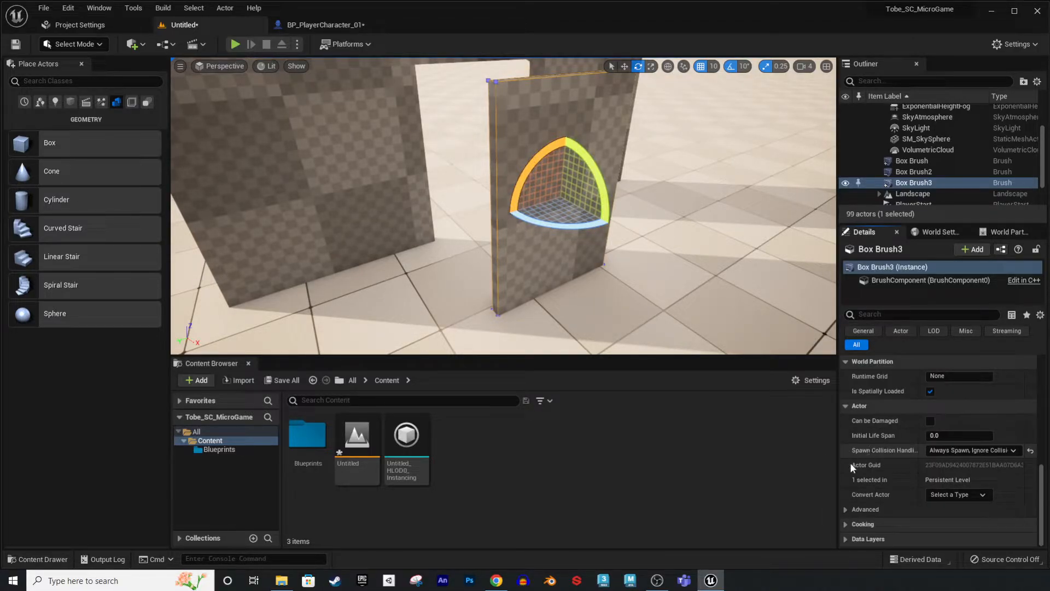
pyautogui.click(845, 509)
pyautogui.scroll(-3, 881, 491)
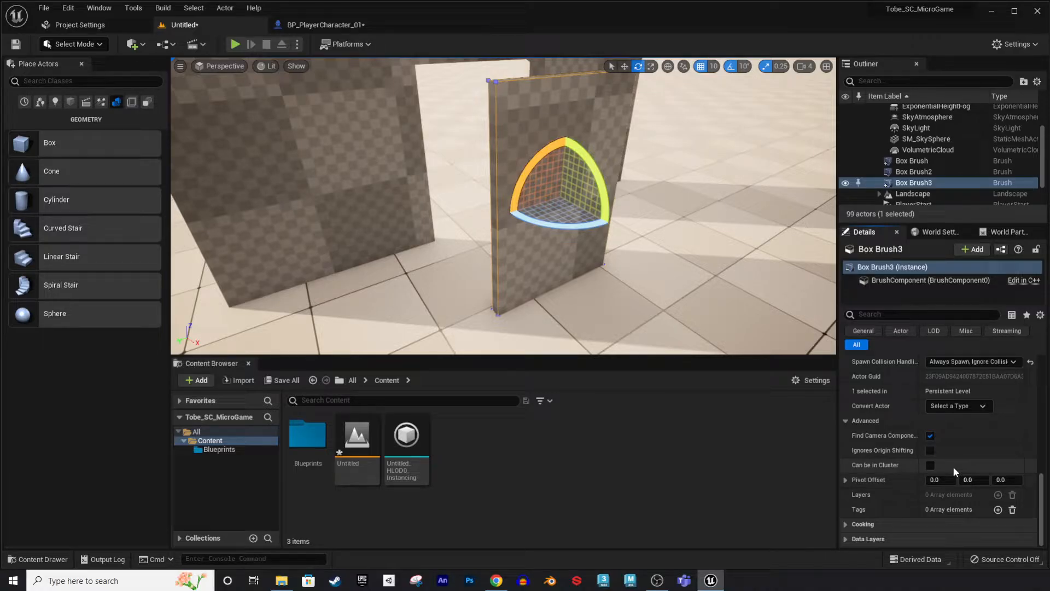
pyautogui.scroll(6, 940, 465)
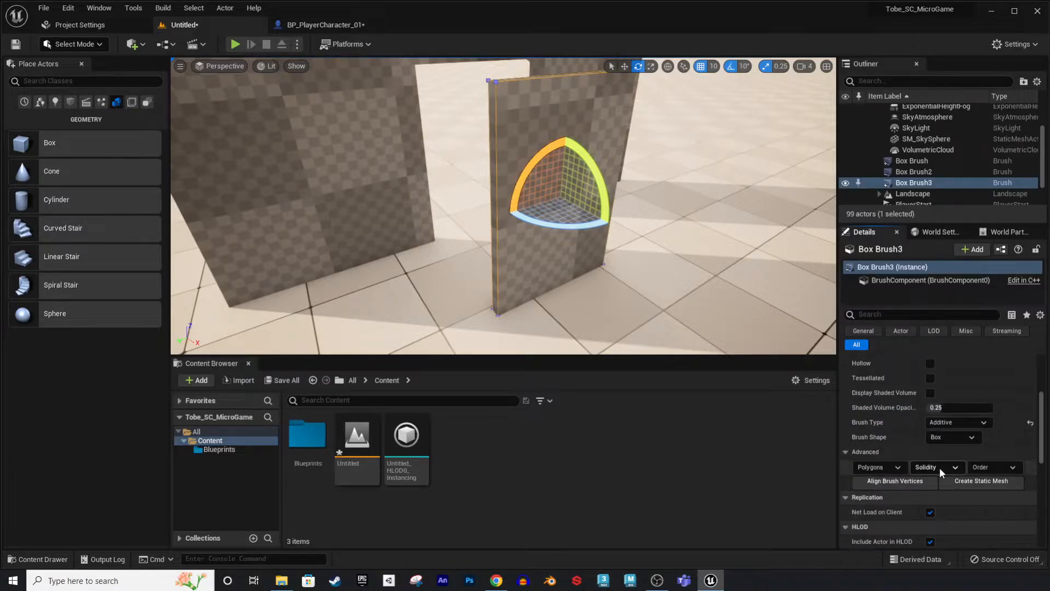
pyautogui.scroll(4, 940, 467)
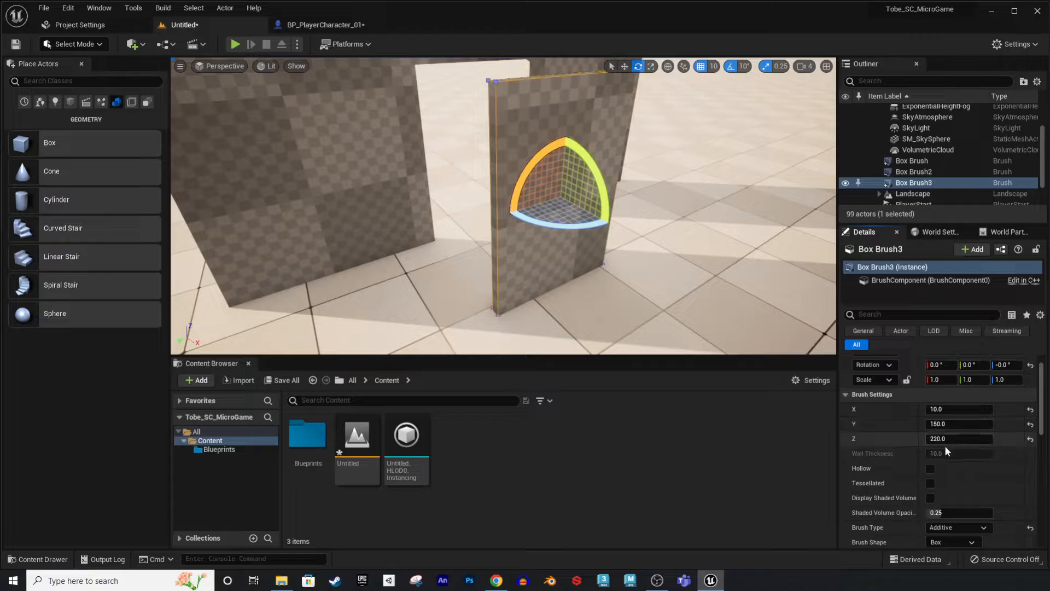
pyautogui.scroll(-10, 945, 448)
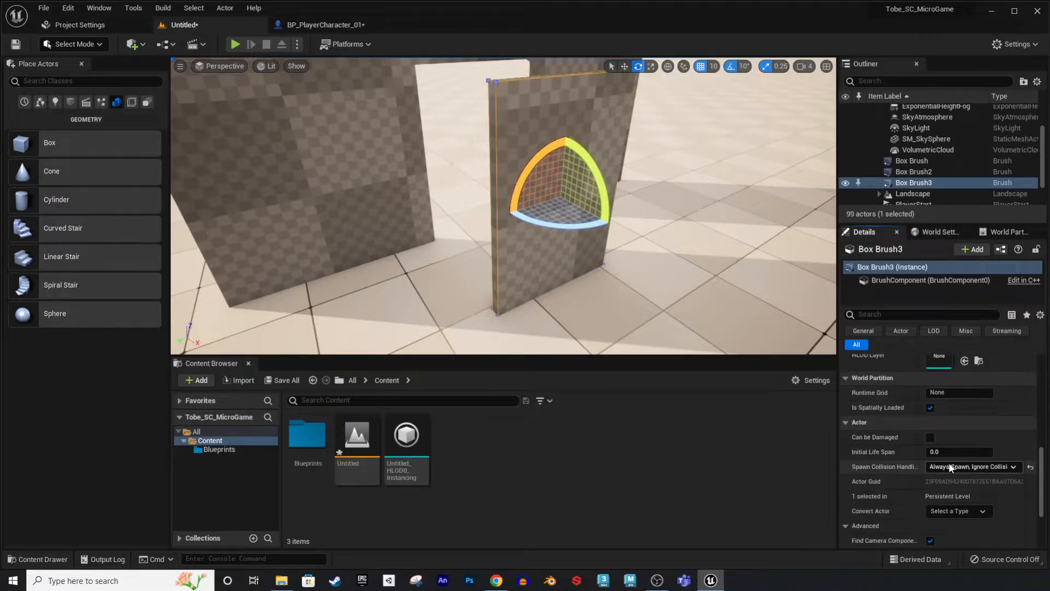
# Set the door brush's X pivot offset to -5 and reselect the brush.
pyautogui.click(936, 480)
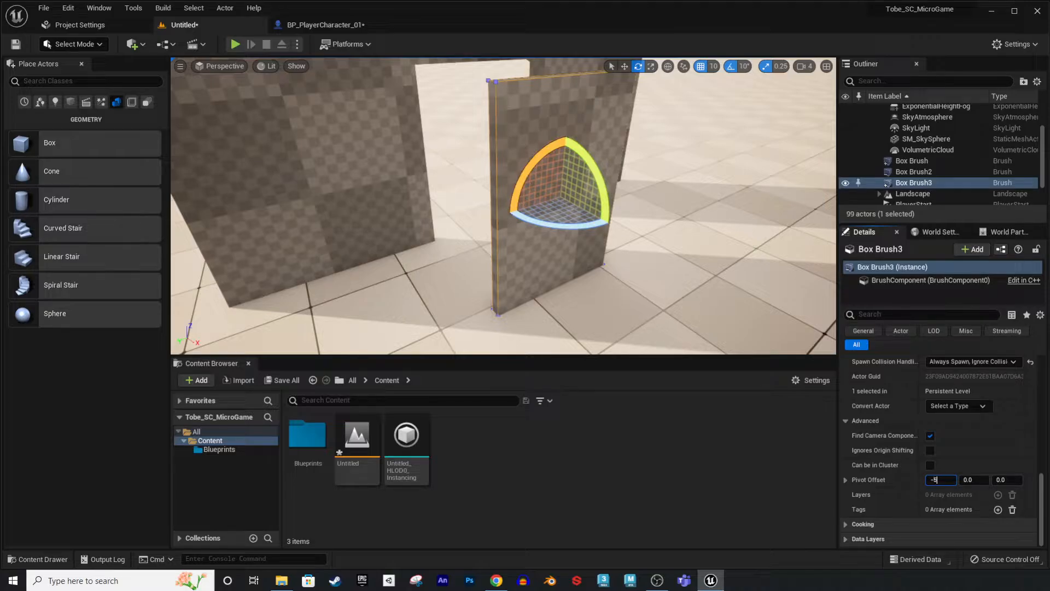
pyautogui.moveTo(730, 149); pyautogui.dragTo(689, 186, button='right')
pyautogui.click(700, 199)
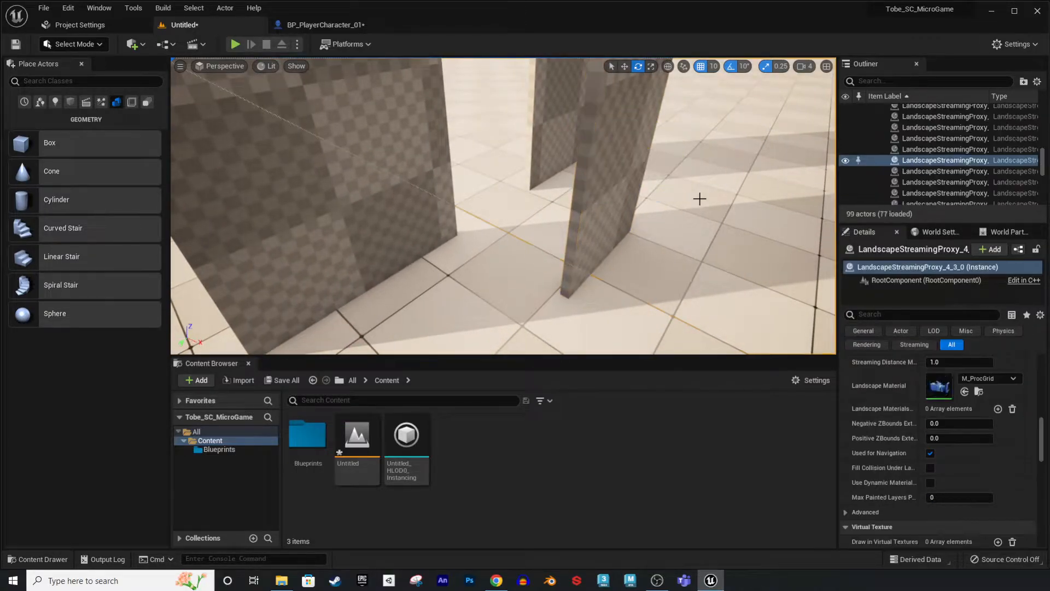
pyautogui.click(609, 193)
pyautogui.moveTo(637, 204)
pyautogui.mouseDown(button='right')
pyautogui.moveTo(705, 200)
pyautogui.moveTo(592, 192)
pyautogui.moveTo(514, 203)
pyautogui.mouseUp(button='right')
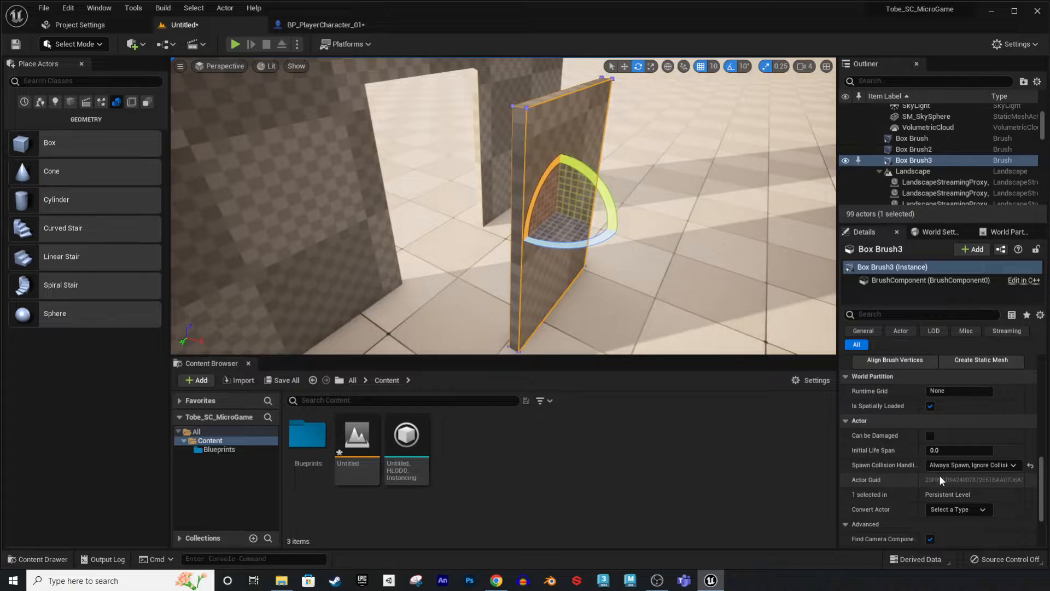
# Set the door brush's Y pivot offset to 75 and reselect the brush to refresh its pivot.
pyautogui.moveTo(1041, 495)
pyautogui.mouseDown()
pyautogui.moveTo(1038, 389)
pyautogui.moveTo(1047, 516)
pyautogui.mouseUp()
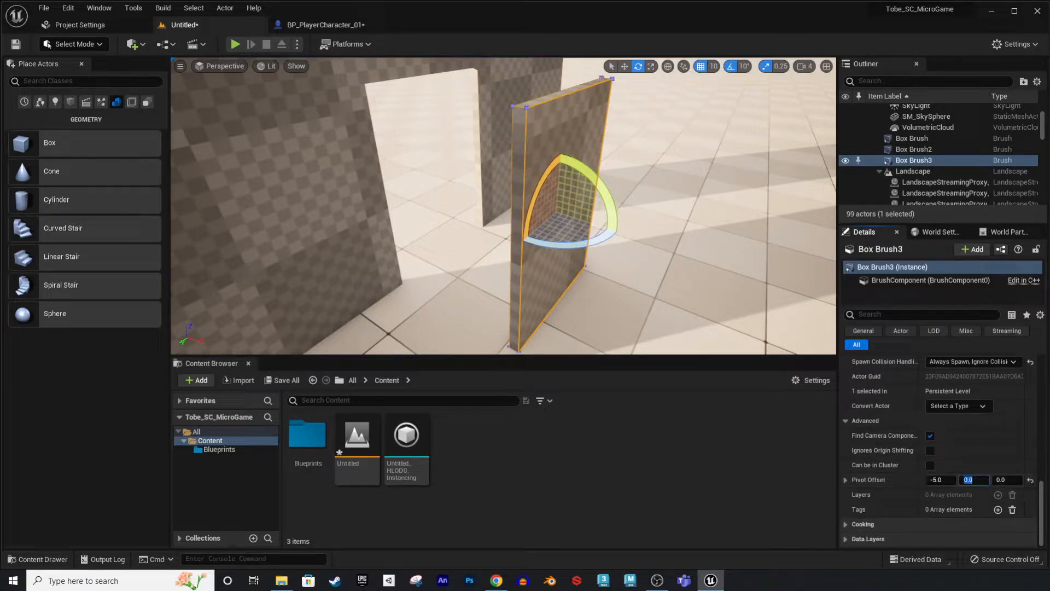
pyautogui.write('5')
pyautogui.press('Return')
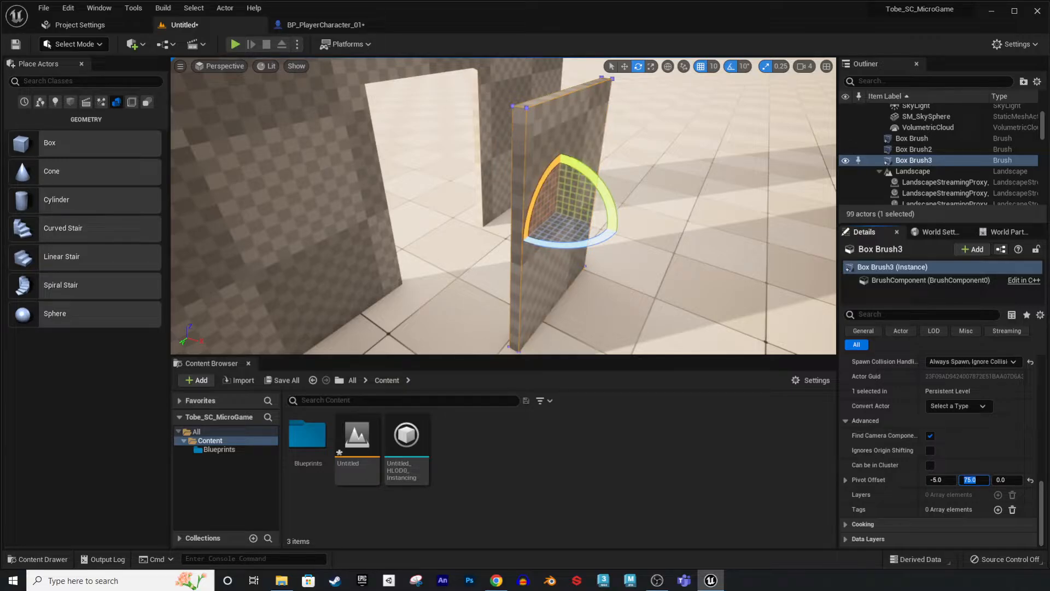
pyautogui.click(603, 263)
pyautogui.click(575, 260)
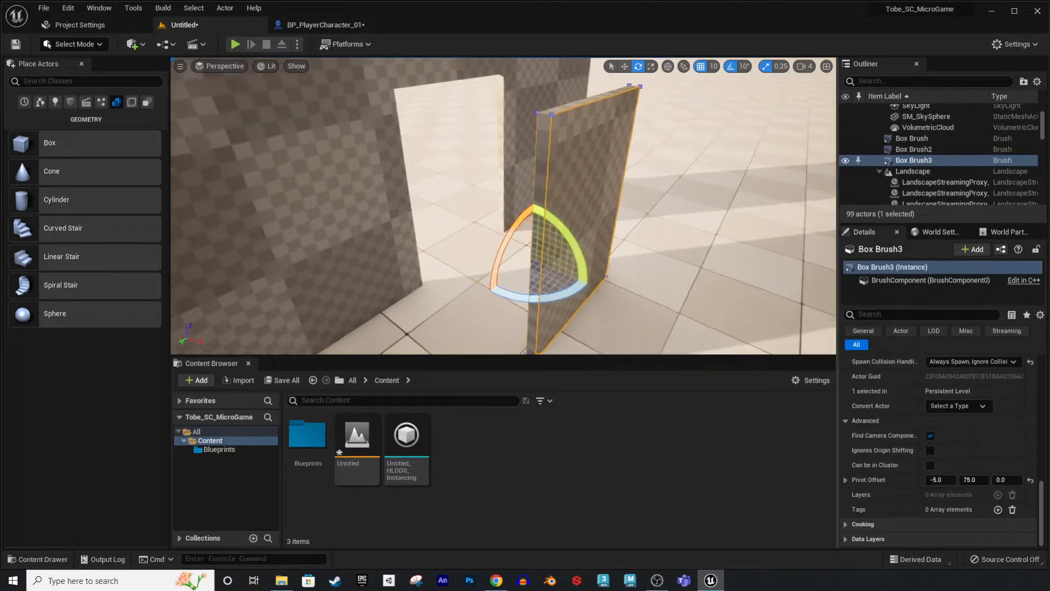
# Set the door brush's Z pivot offset to -110 and reselect the brush to check the pivot at its bottom corner.
pyautogui.press('w')
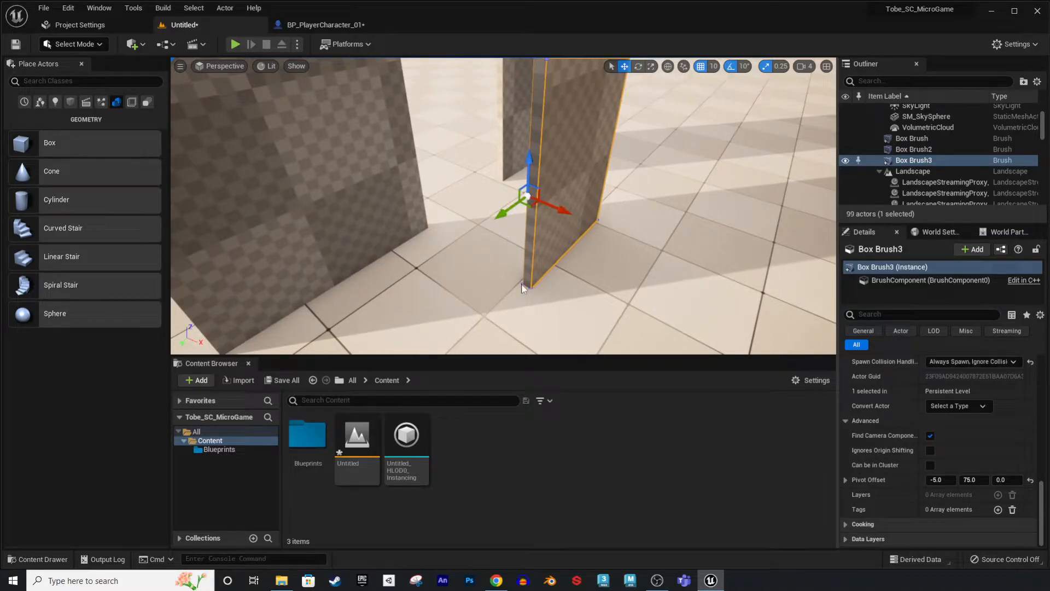
pyautogui.click(1007, 480)
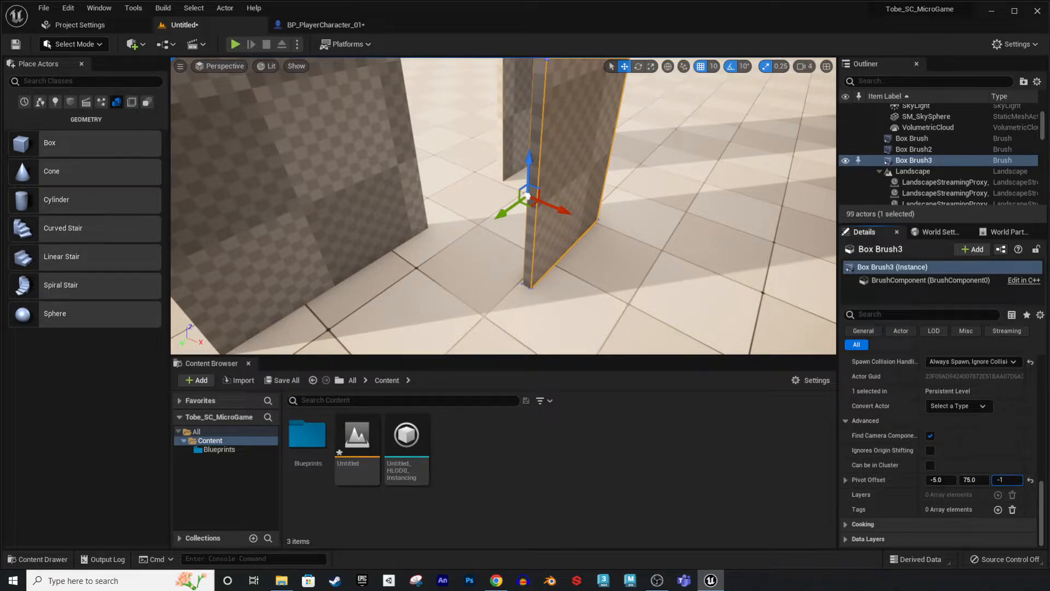
pyautogui.click(654, 284)
pyautogui.click(534, 180)
pyautogui.moveTo(535, 181)
pyautogui.mouseDown(button='right')
pyautogui.moveTo(506, 261)
pyautogui.moveTo(522, 261)
pyautogui.moveTo(533, 180)
pyautogui.moveTo(534, 240)
pyautogui.mouseUp(button='right')
pyautogui.press('s')
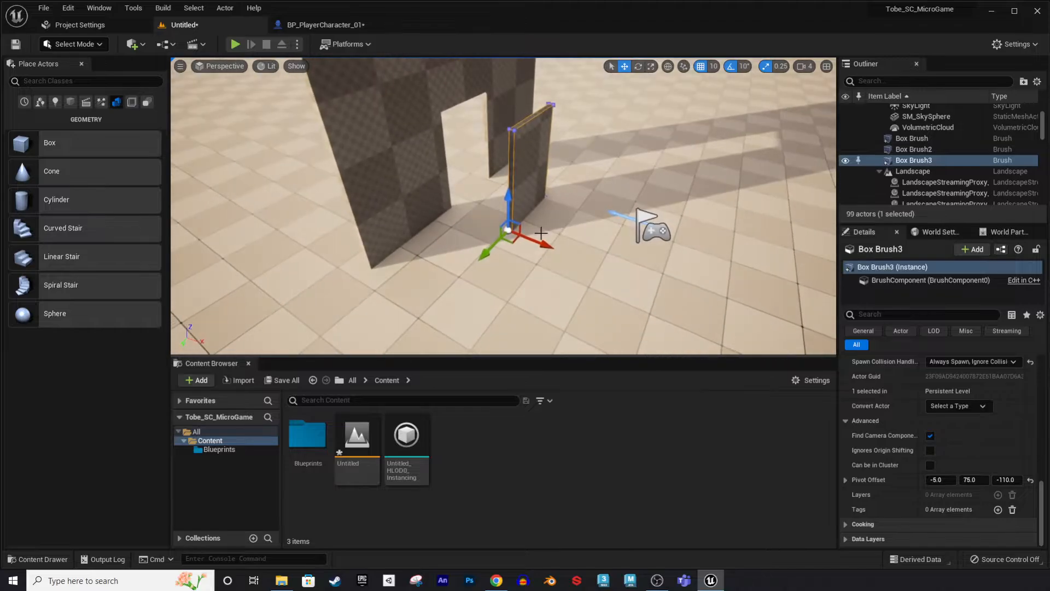
# Test the door brush's rotation around its bottom-corner hinge pivot.
pyautogui.press('e')
pyautogui.moveTo(562, 253)
pyautogui.mouseDown()
pyautogui.moveTo(506, 278)
pyautogui.moveTo(432, 241)
pyautogui.moveTo(470, 274)
pyautogui.moveTo(533, 276)
pyautogui.moveTo(570, 254)
pyautogui.mouseUp()
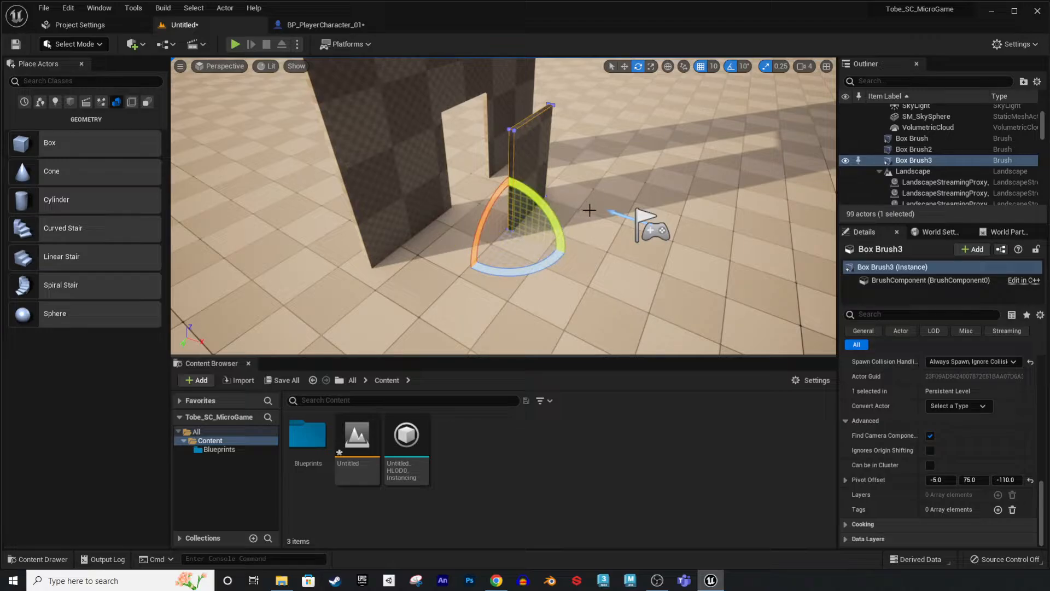
pyautogui.moveTo(590, 210); pyautogui.dragTo(569, 195, button='right')
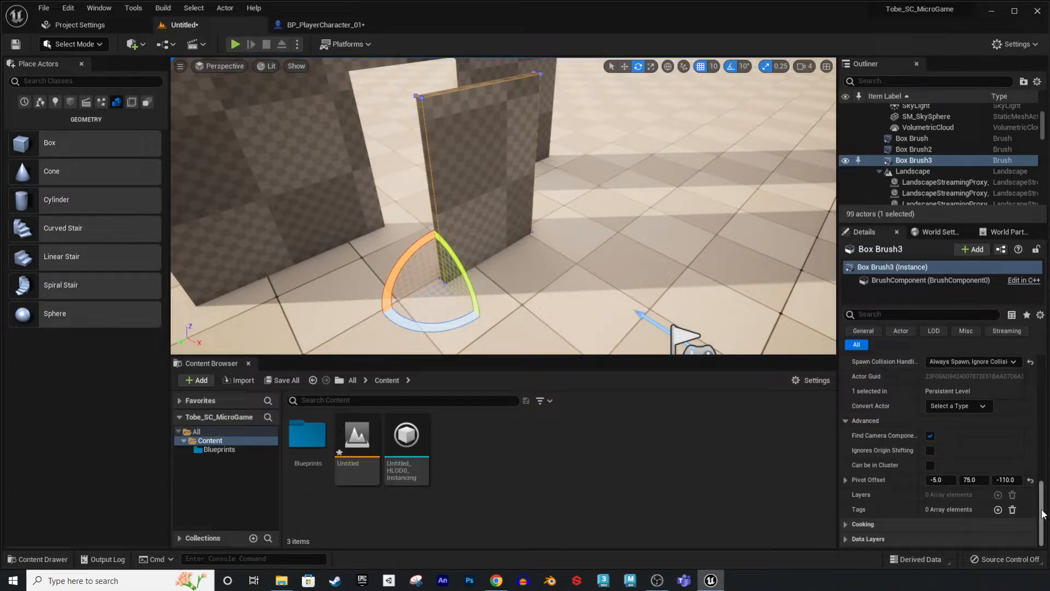
# Convert the door brush into a static mesh named SM_Door_01, saved in the Content folder.
pyautogui.moveTo(1042, 514); pyautogui.dragTo(1041, 439)
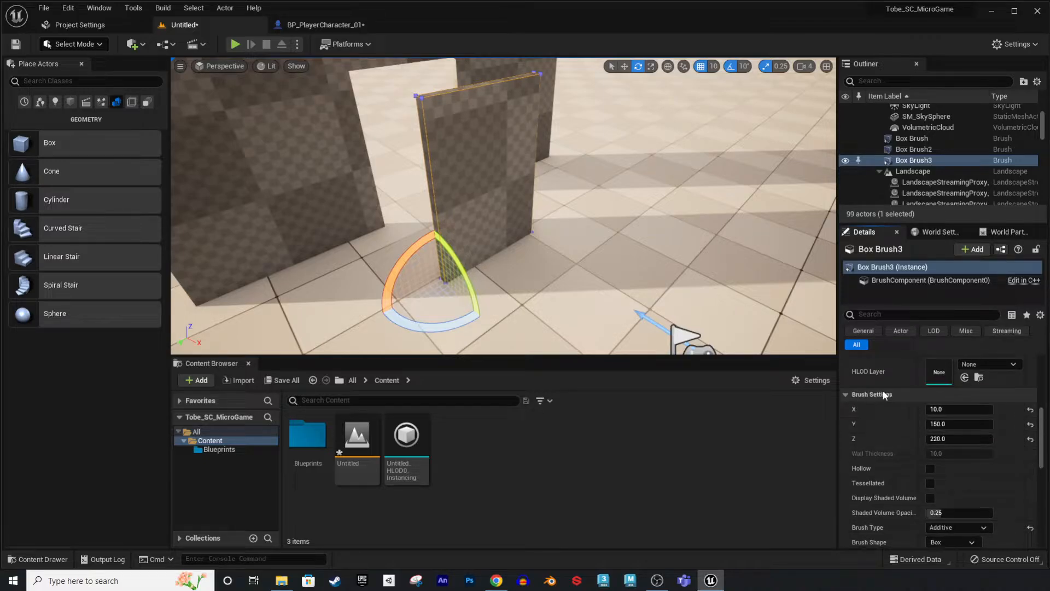
pyautogui.scroll(-3, 892, 398)
pyautogui.scroll(-3, 894, 396)
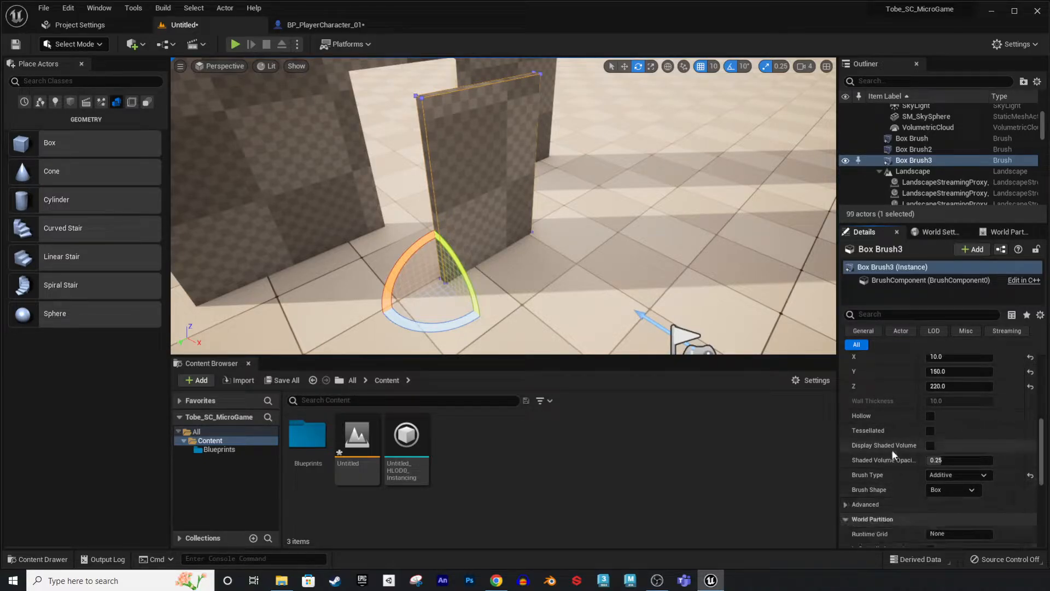
pyautogui.click(869, 469)
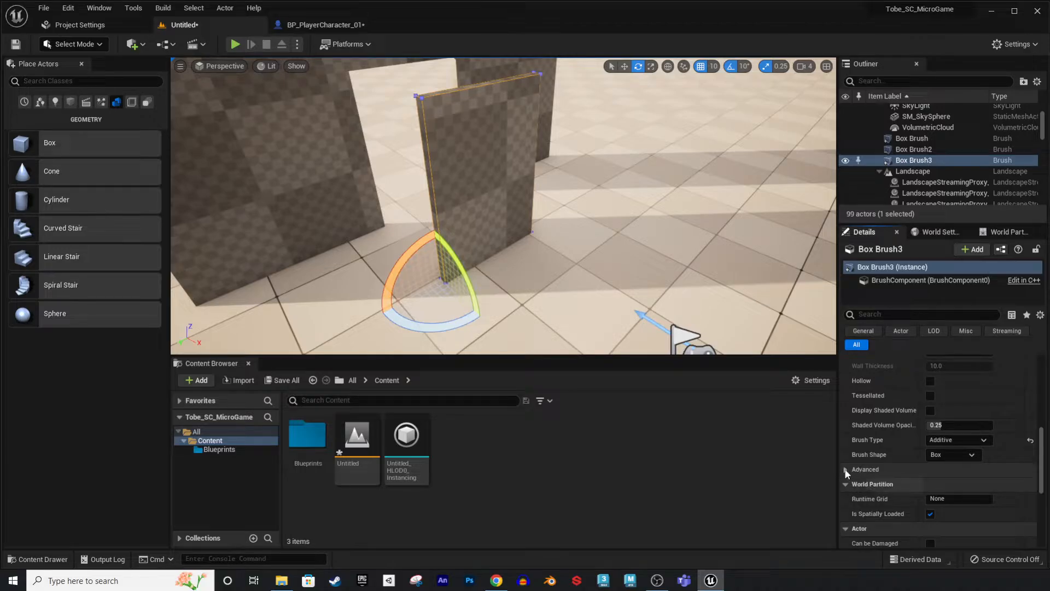
pyautogui.click(846, 470)
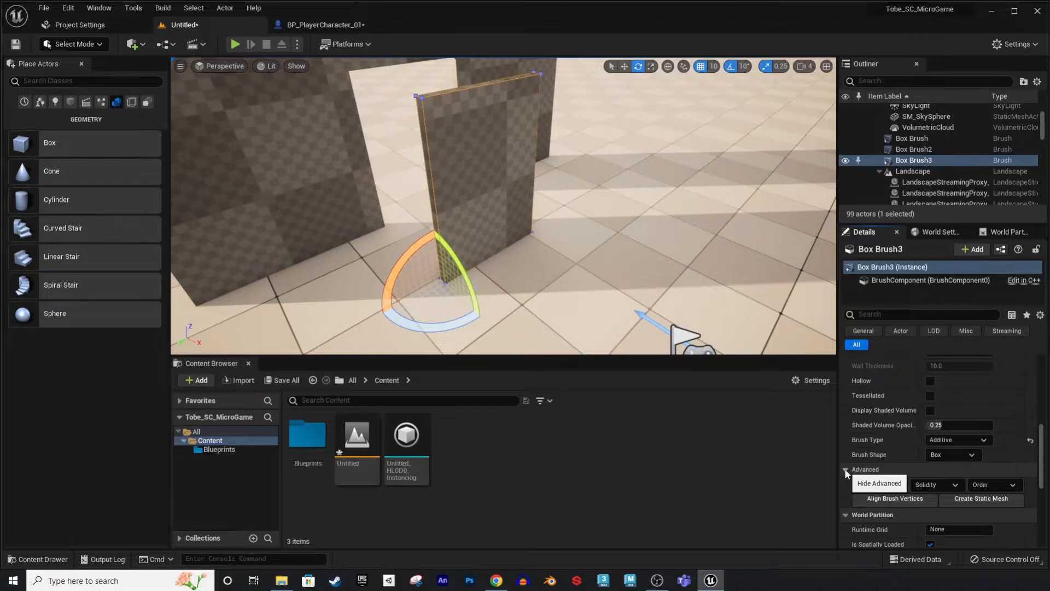
pyautogui.click(968, 499)
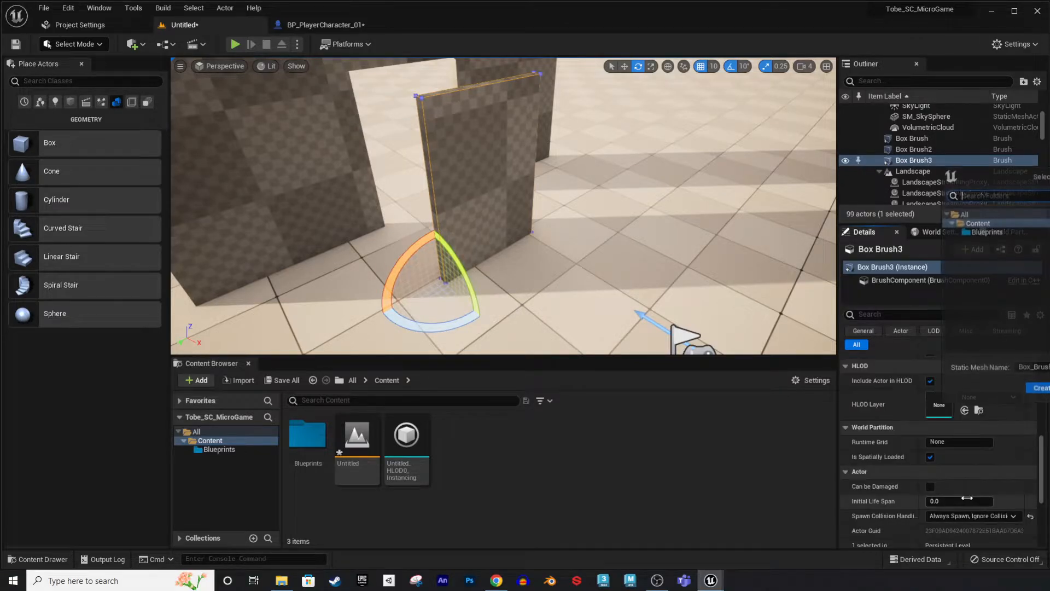
pyautogui.moveTo(1049, 173); pyautogui.dragTo(592, 86)
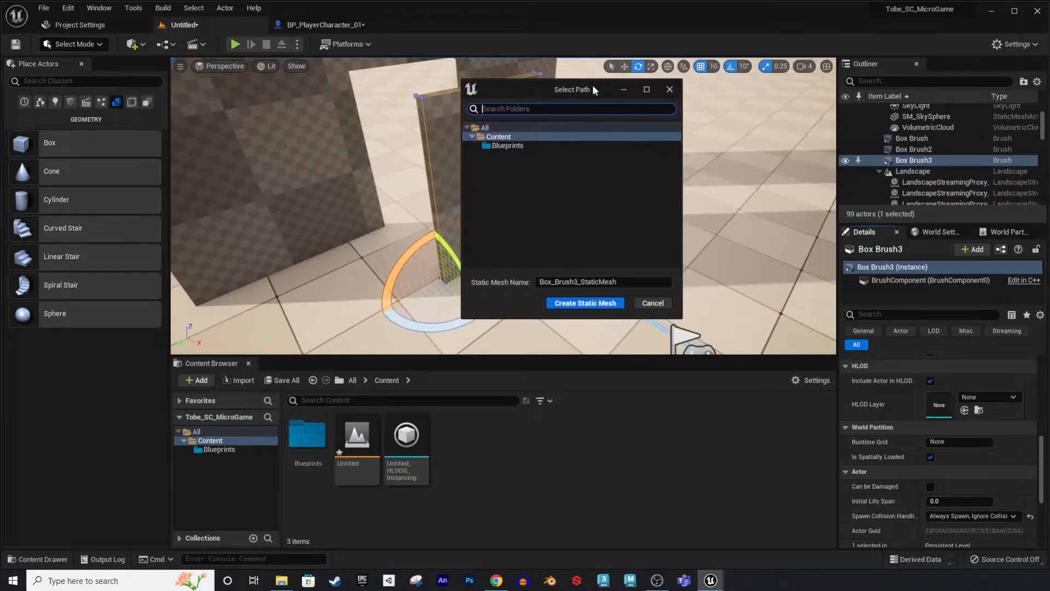
pyautogui.click(502, 138)
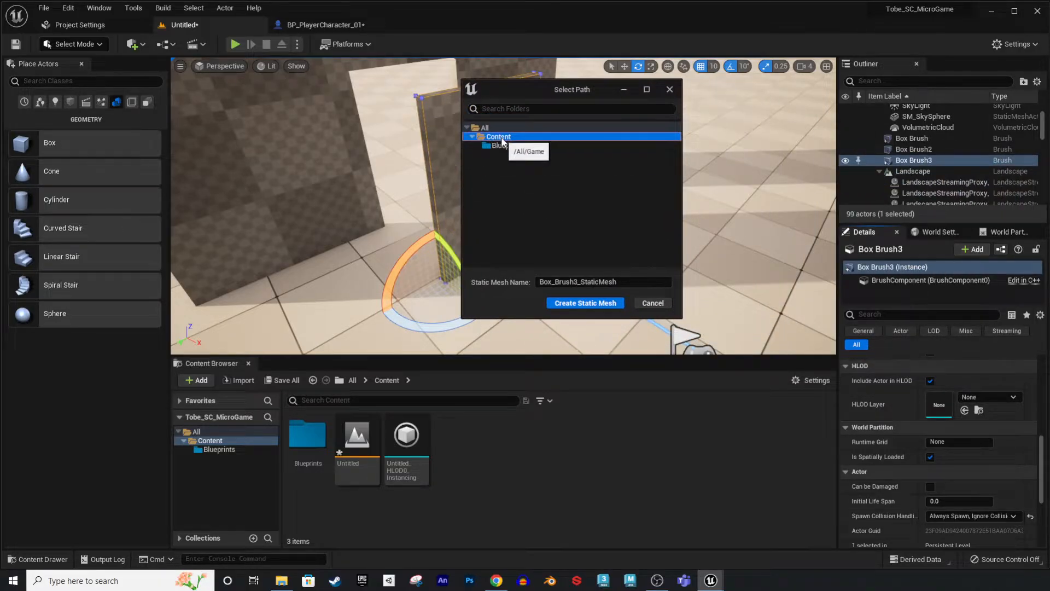
pyautogui.moveTo(629, 282); pyautogui.dragTo(537, 296)
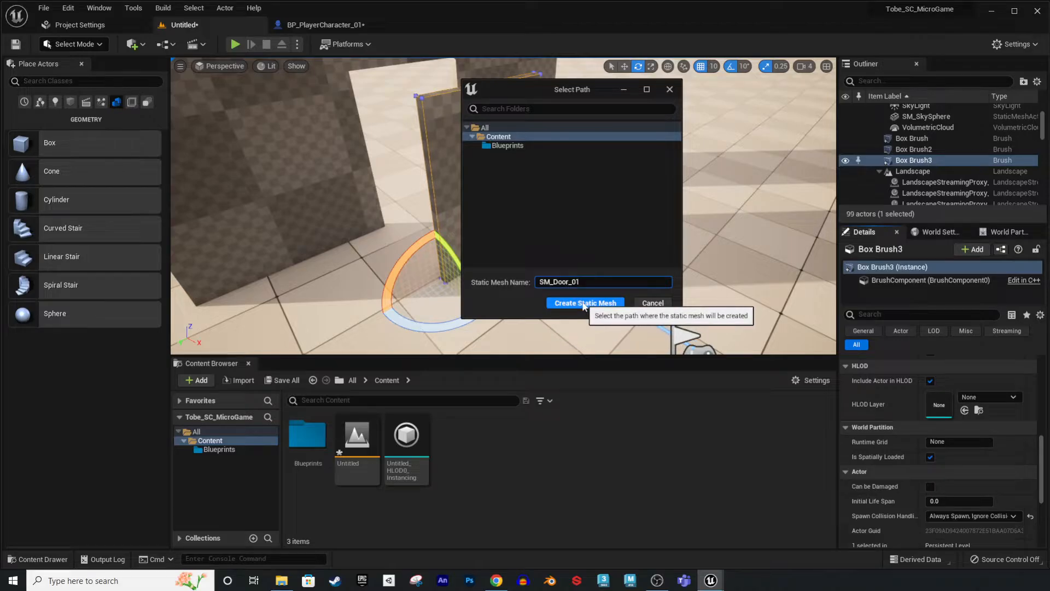
pyautogui.click(584, 304)
# Move the SM_Door_01 mesh across the floor, away from the wall's doorway.
pyautogui.moveTo(609, 251); pyautogui.dragTo(609, 250, button='right')
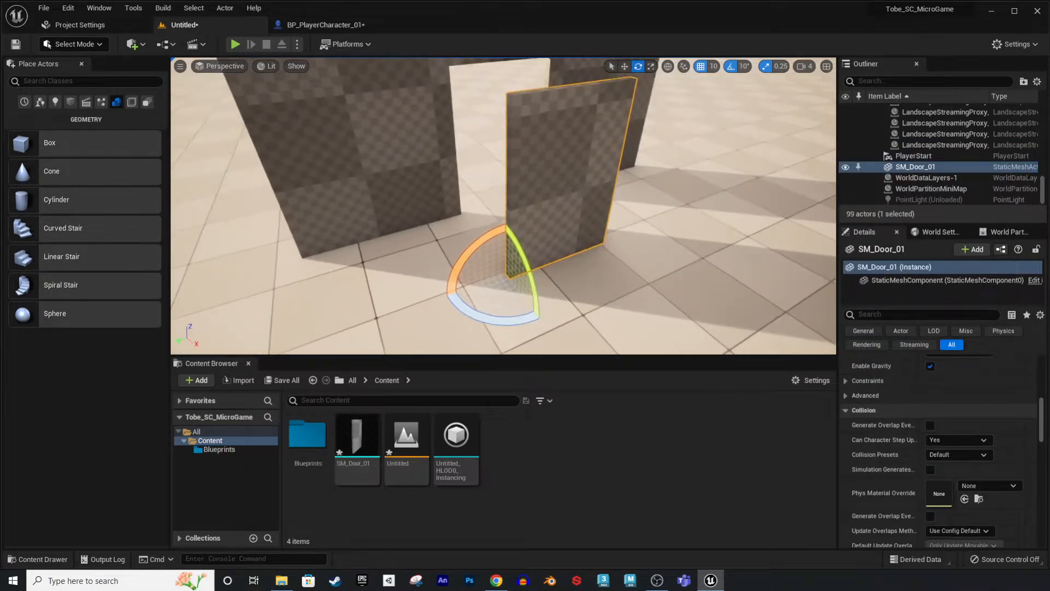
pyautogui.moveTo(577, 189); pyautogui.dragTo(589, 210, button='right')
pyautogui.press('w')
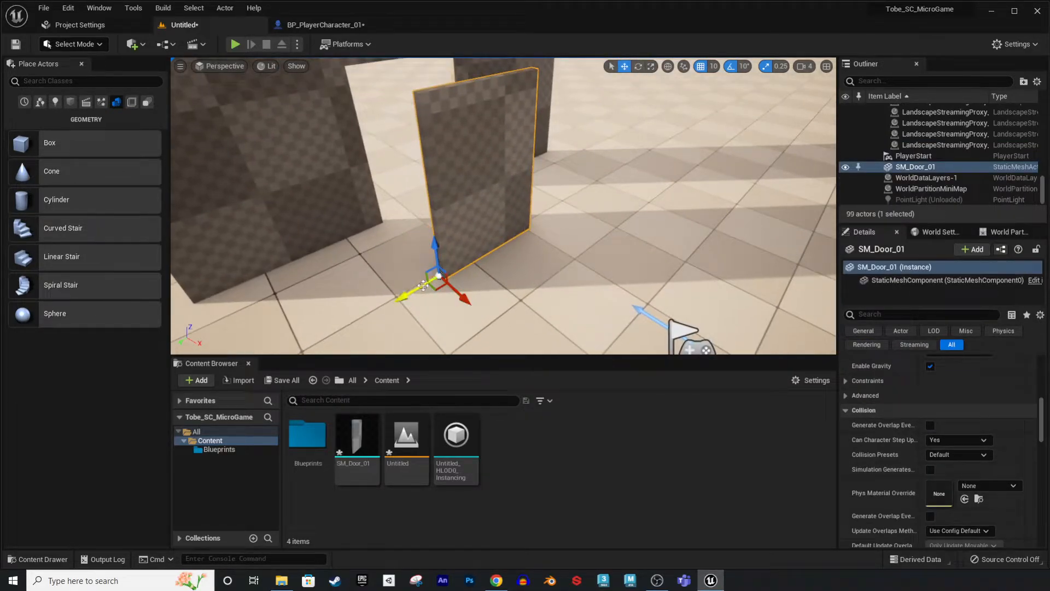
pyautogui.moveTo(422, 284); pyautogui.dragTo(625, 263)
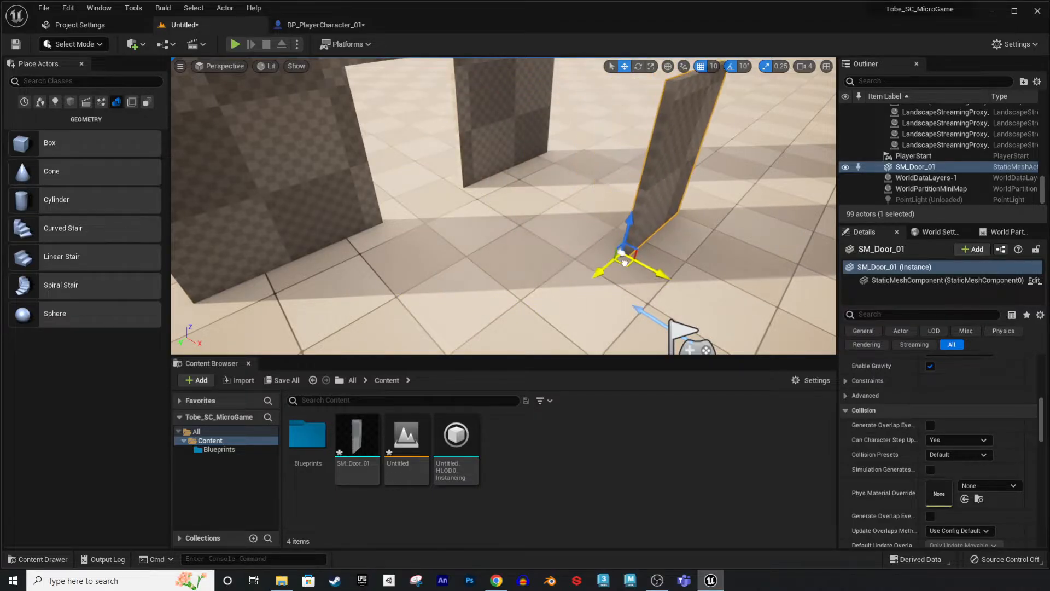
pyautogui.press('d')
pyautogui.moveTo(661, 235); pyautogui.dragTo(602, 238, button='right')
pyautogui.press('s')
# Place extra copies of the SM_Door_01 asset from the Content folder on the floor of the level.
pyautogui.click(202, 431)
pyautogui.doubleClick(291, 437)
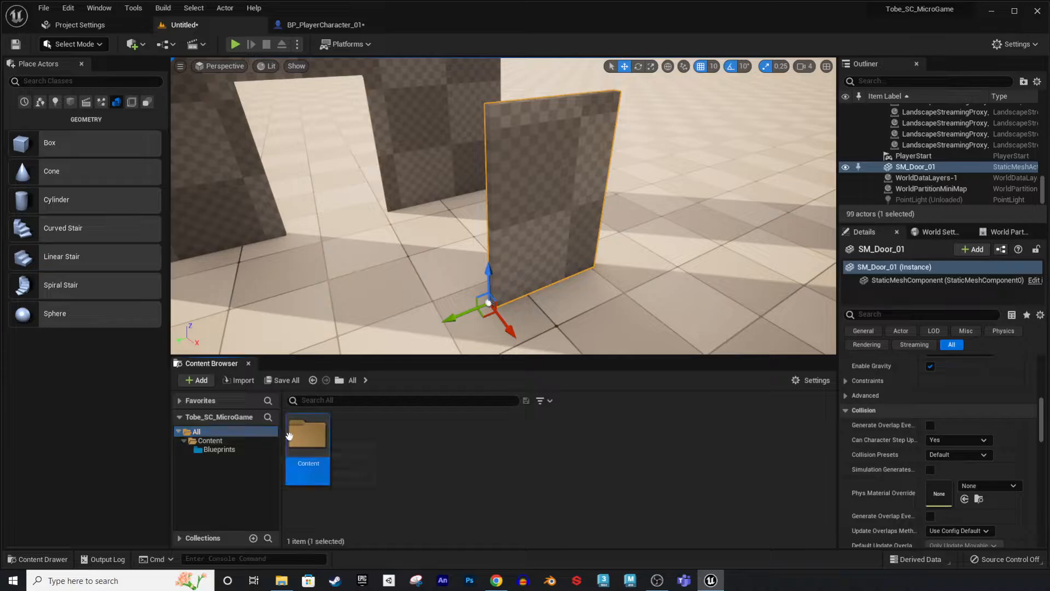
pyautogui.click(365, 465)
pyautogui.moveTo(602, 249); pyautogui.dragTo(543, 314, button='right')
pyautogui.press('s')
pyautogui.moveTo(365, 449); pyautogui.dragTo(495, 252)
# Delete the extra door copies from the level, keeping only the original SM_Door_01 instance.
pyautogui.click(641, 226)
pyautogui.press('Delete')
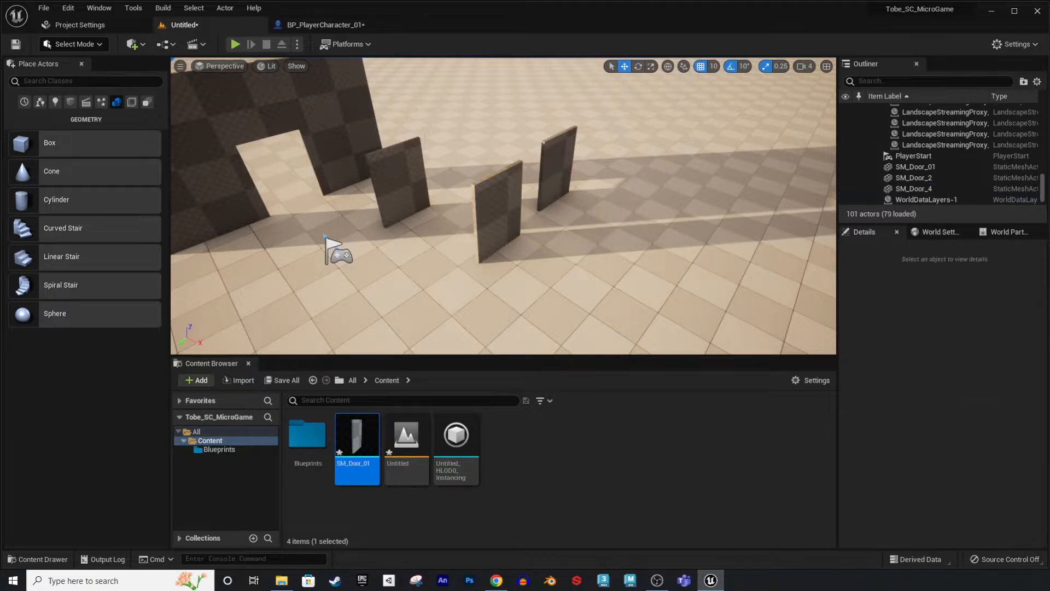
pyautogui.click(559, 170)
pyautogui.press('Delete')
pyautogui.click(498, 211)
pyautogui.press('Delete')
pyautogui.moveTo(497, 210); pyautogui.dragTo(429, 197, button='right')
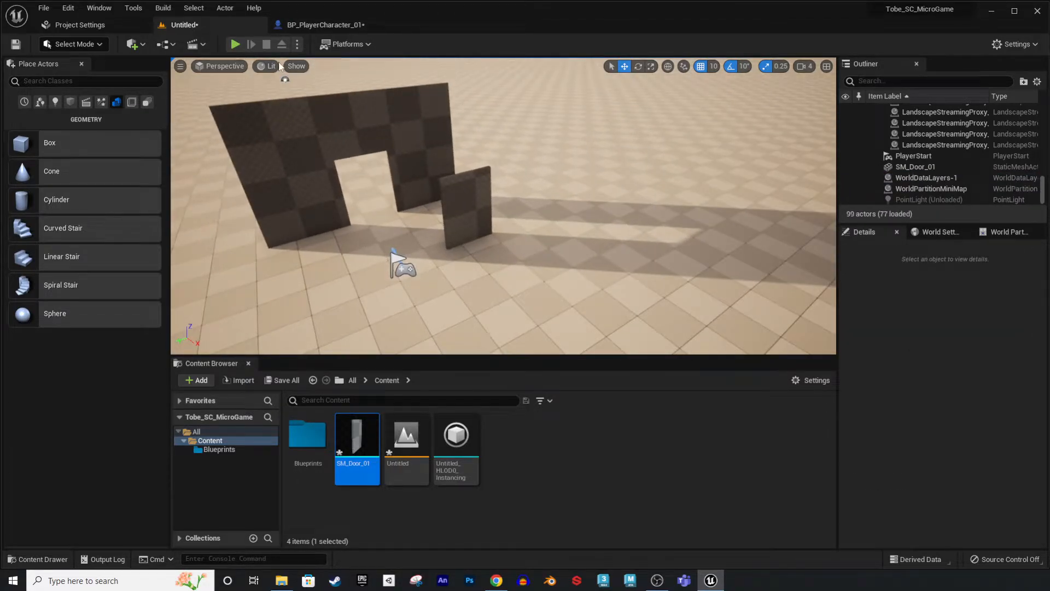
# Playtest the level by walking the character into the SM_Door_01 mesh to check its collision, and end the session.
pyautogui.click(236, 45)
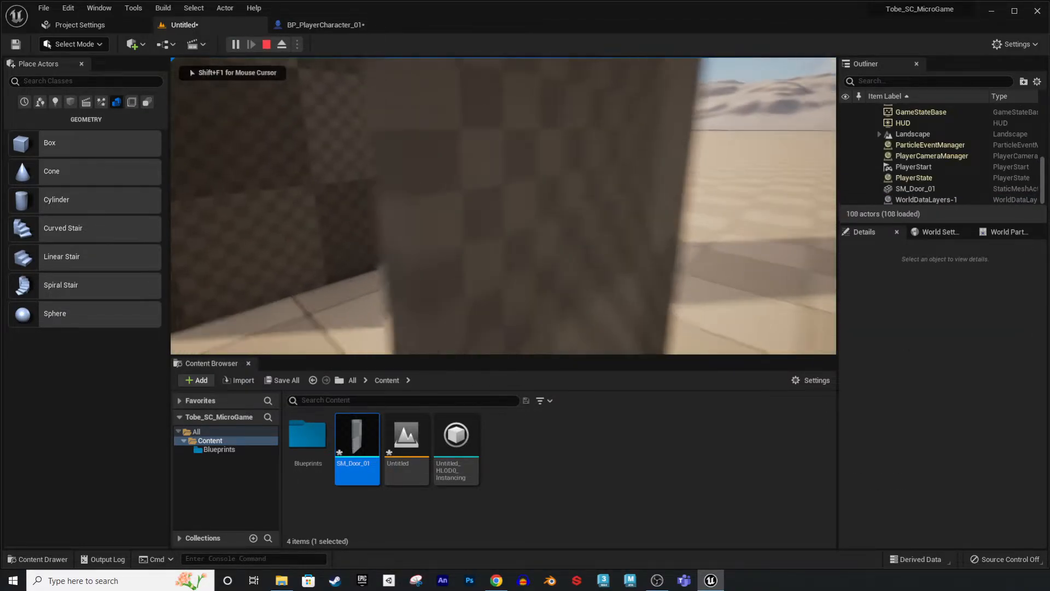
pyautogui.press('w')
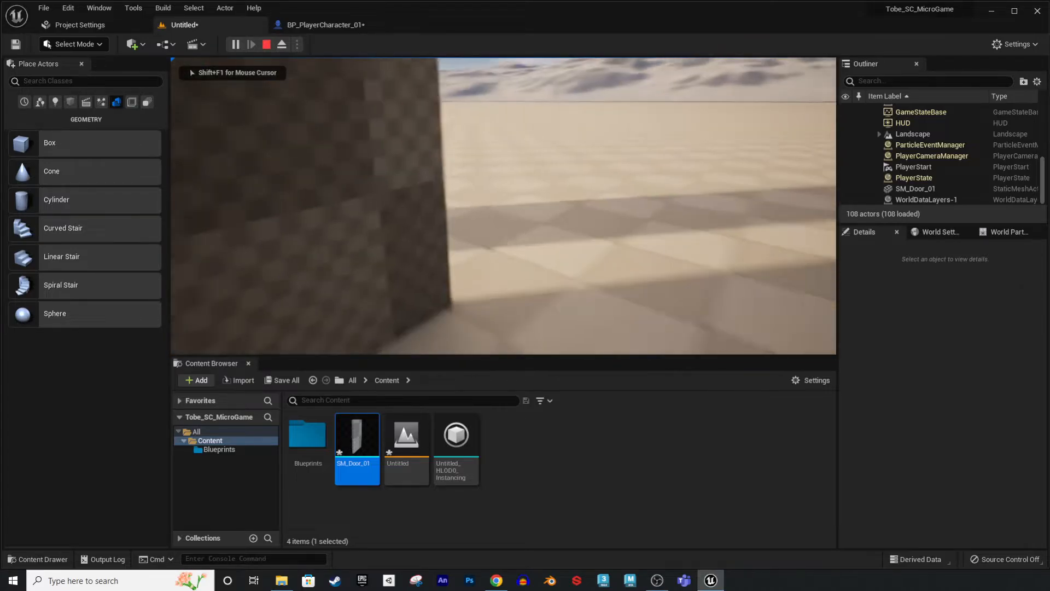
pyautogui.press('Escape')
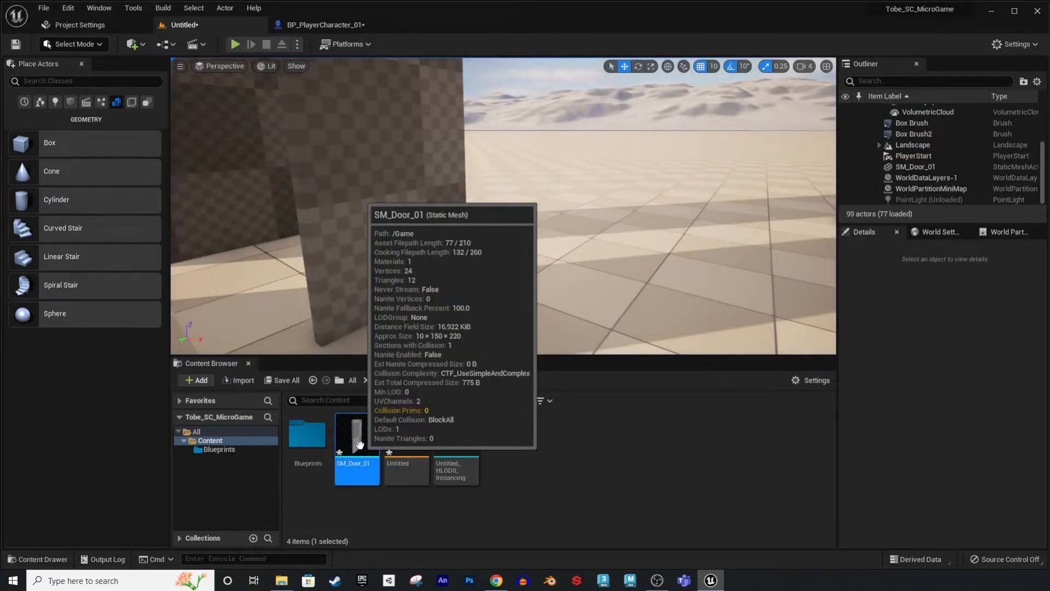
# Add a box simplified collision to the SM_Door_01 static mesh, save the asset and close its editor.
pyautogui.doubleClick(360, 444)
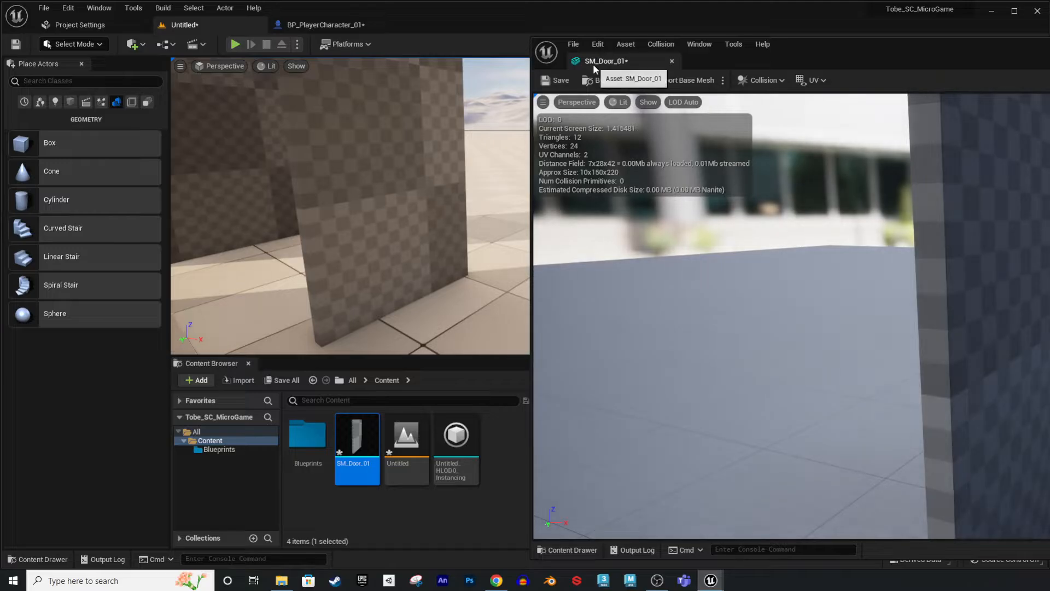
pyautogui.moveTo(595, 57); pyautogui.dragTo(379, 28)
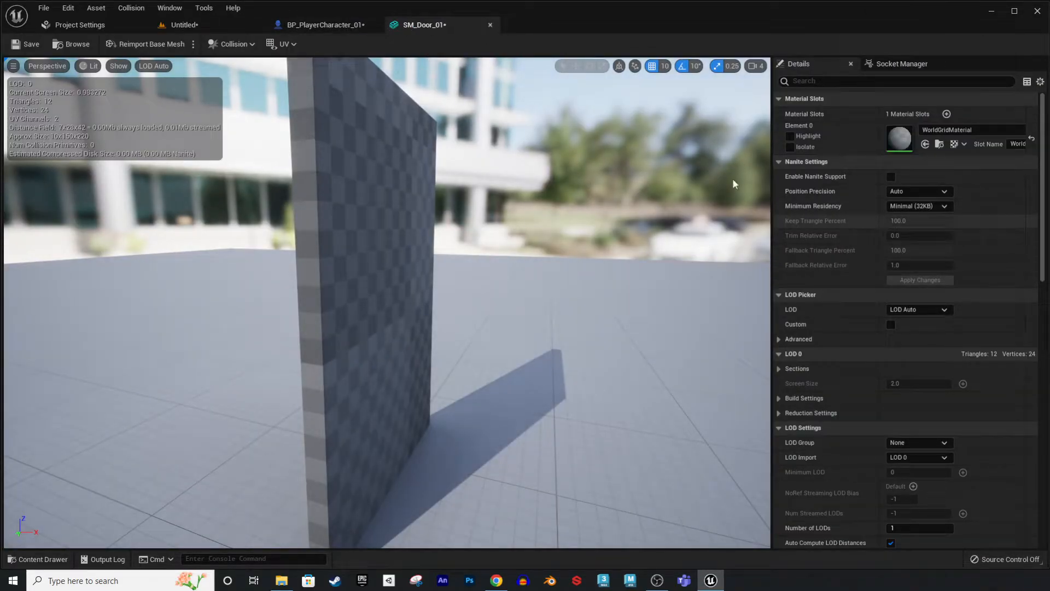
pyautogui.click(131, 7)
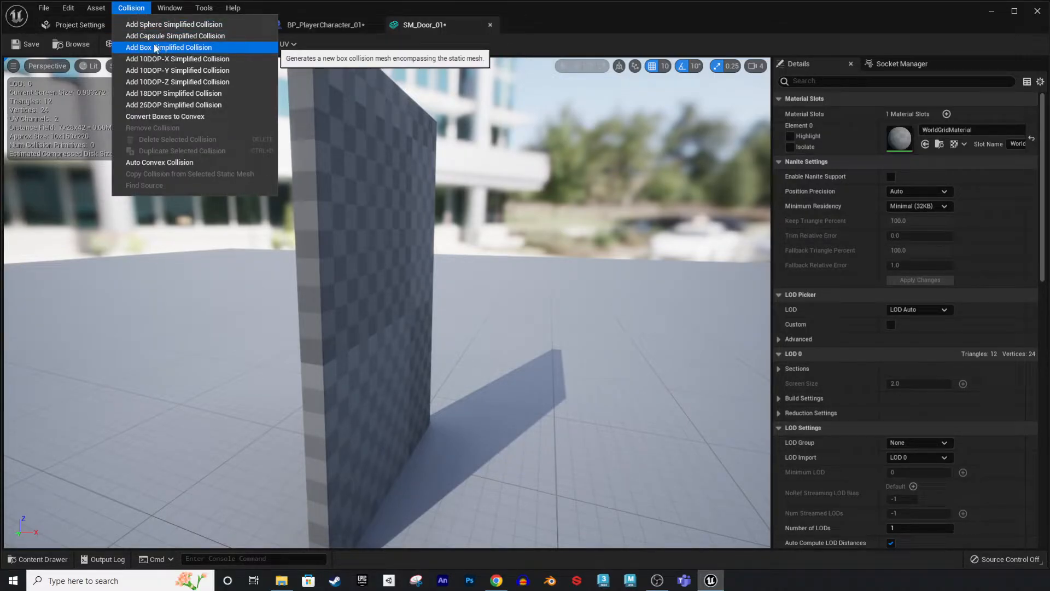
pyautogui.click(171, 48)
pyautogui.press('s')
pyautogui.moveTo(498, 283); pyautogui.dragTo(459, 279, button='right')
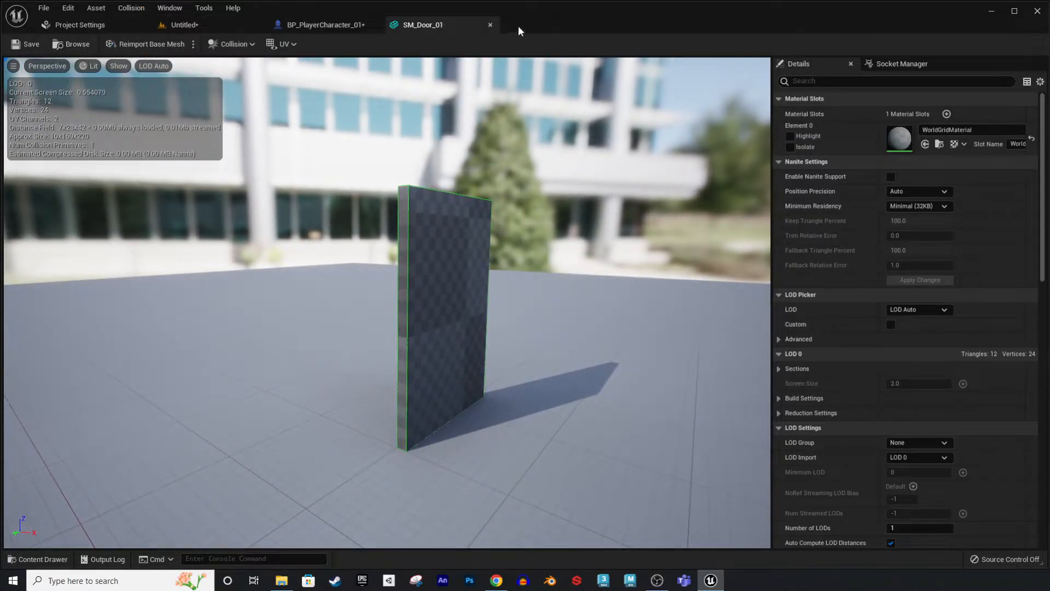
pyautogui.click(490, 24)
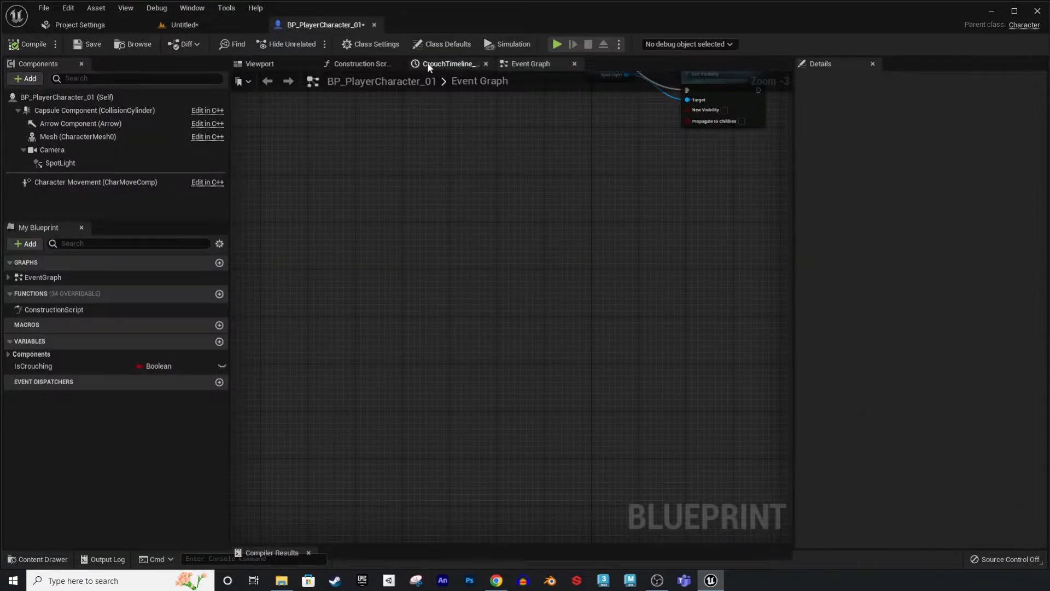
# Return to the level and playtest the door's box collision by walking the character against it.
pyautogui.click(180, 24)
pyautogui.click(236, 44)
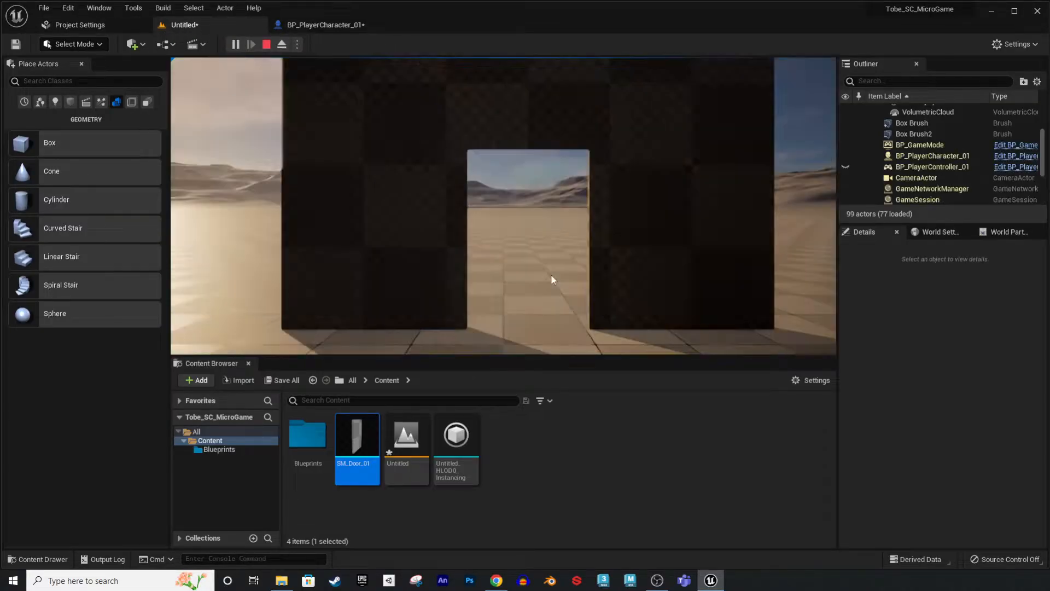
pyautogui.press('w')
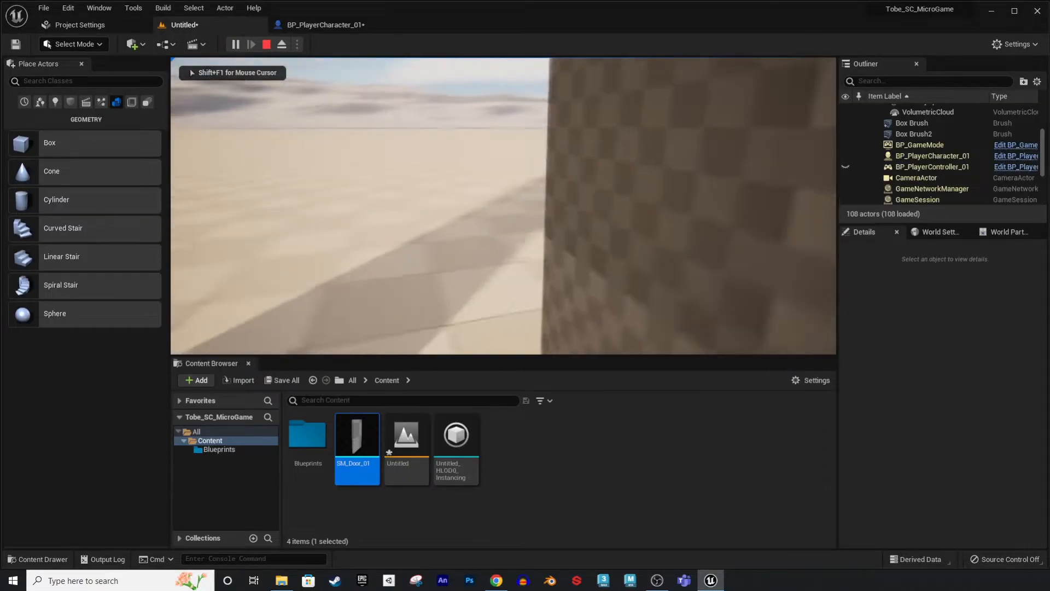
pyautogui.press('s')
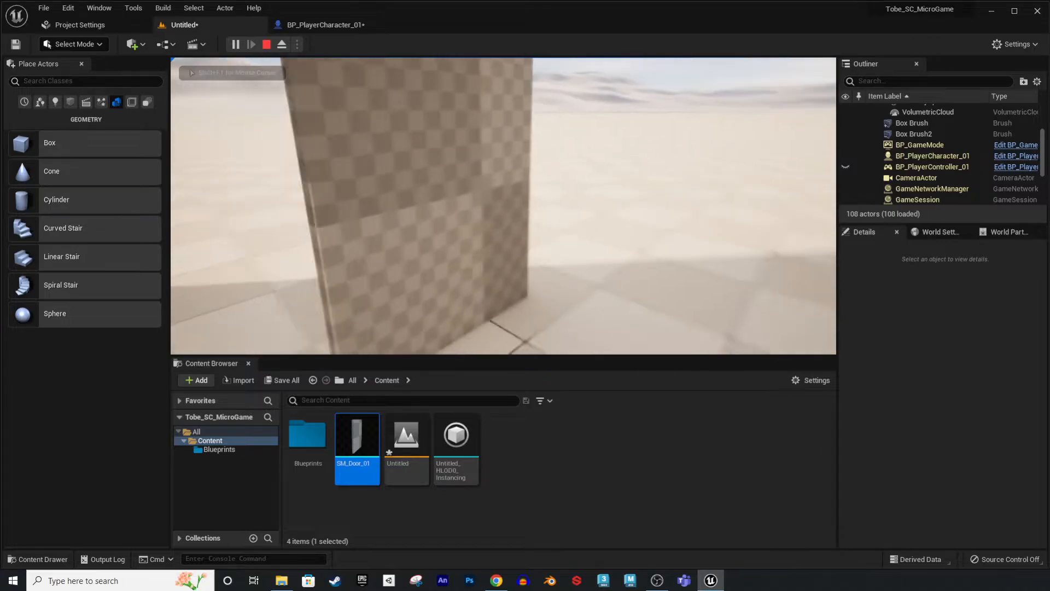
pyautogui.press('Escape')
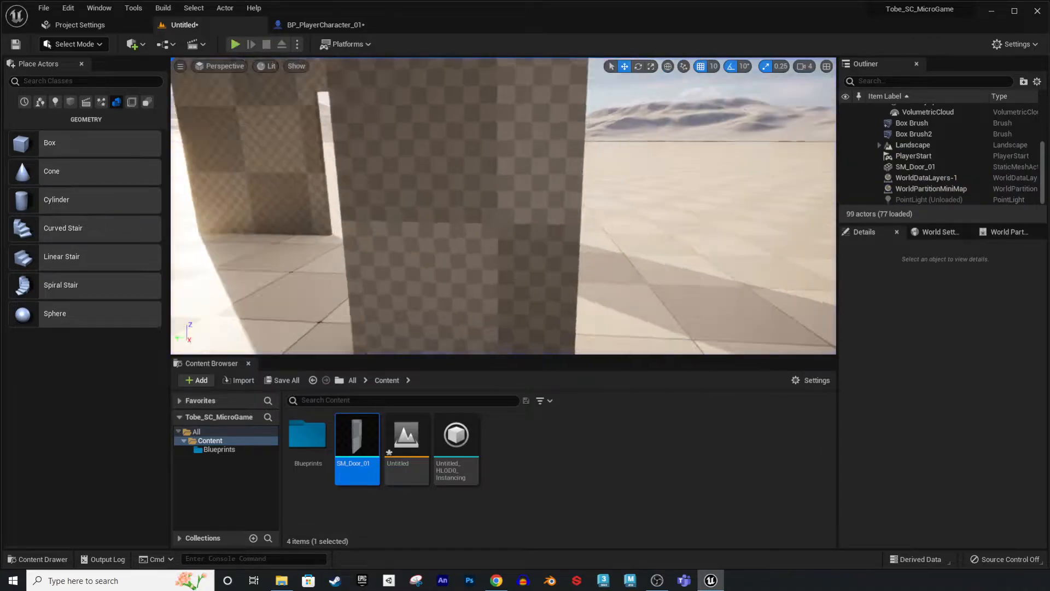
# Delete the SM_Door_01 instance from the level.
pyautogui.moveTo(398, 207); pyautogui.dragTo(487, 223, button='right')
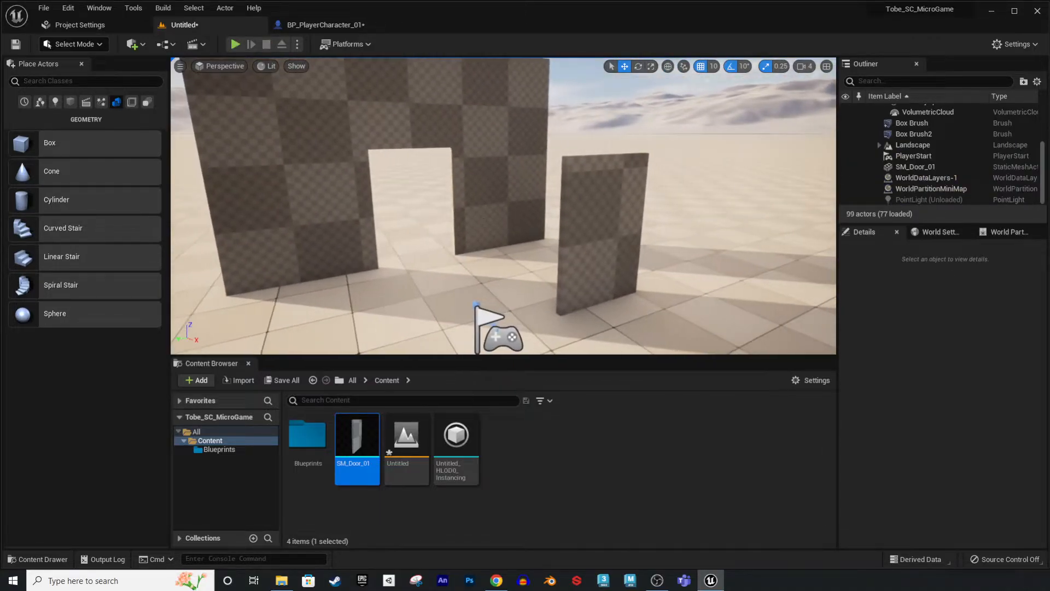
pyautogui.click(607, 230)
pyautogui.moveTo(607, 229); pyautogui.dragTo(685, 283, button='right')
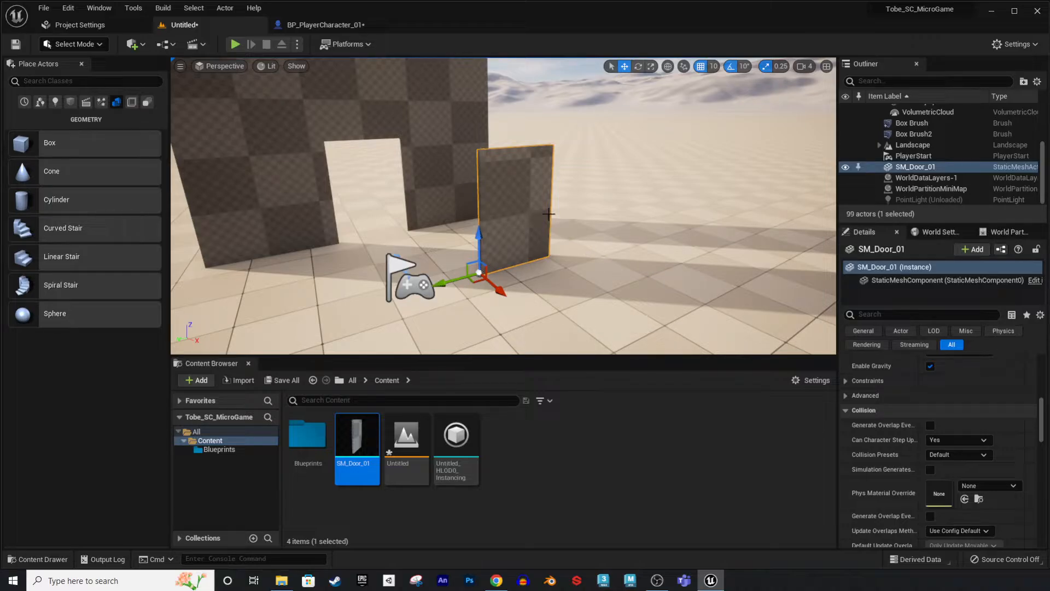
pyautogui.press('Delete')
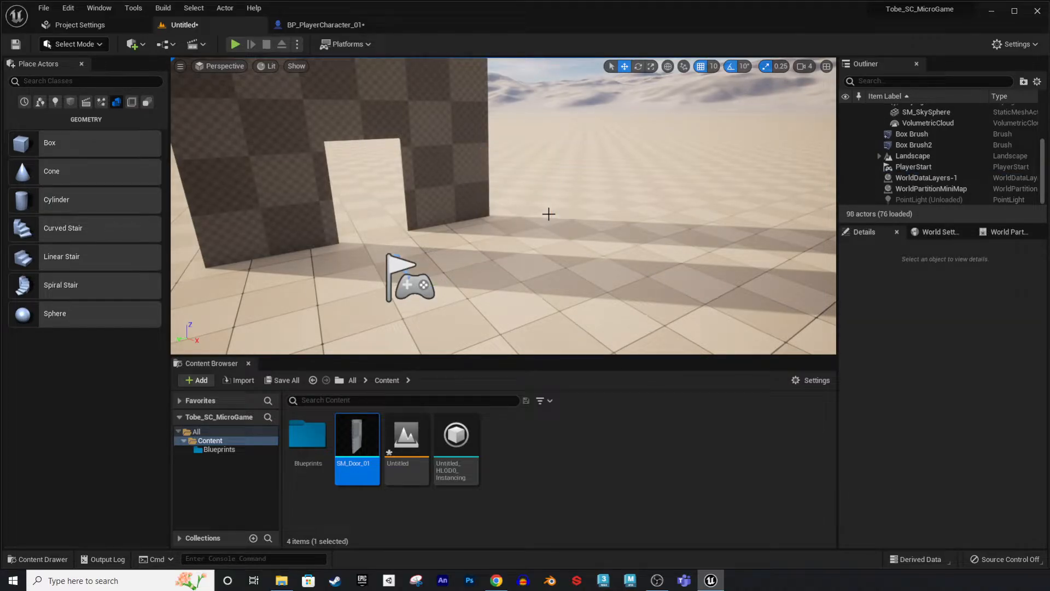
# Create a Blueprint class with Actor as its parent in the Blueprints folder and name it BP.
pyautogui.doubleClick(308, 435)
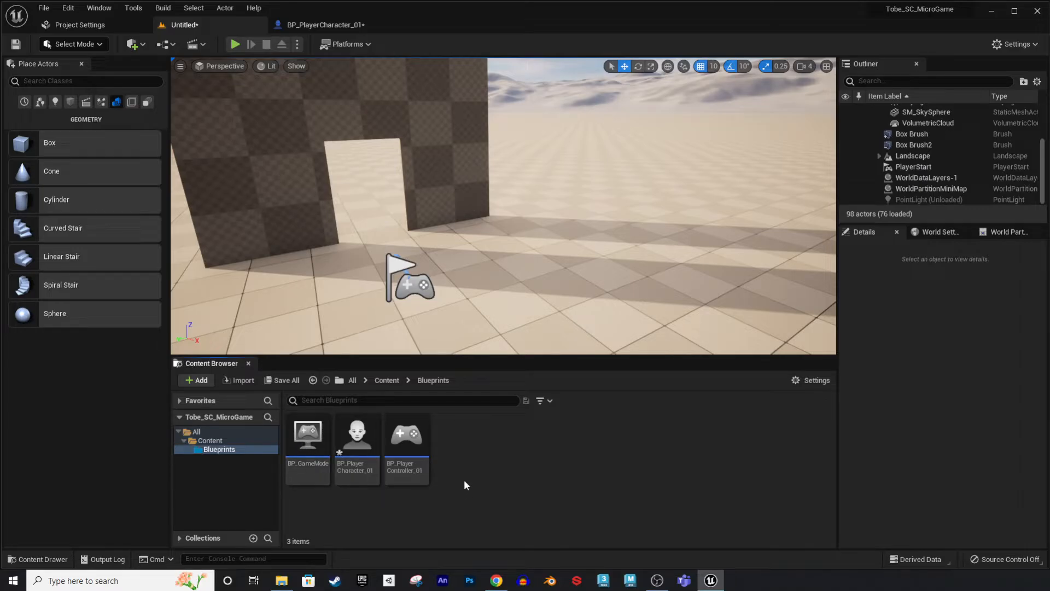
pyautogui.rightClick(462, 432)
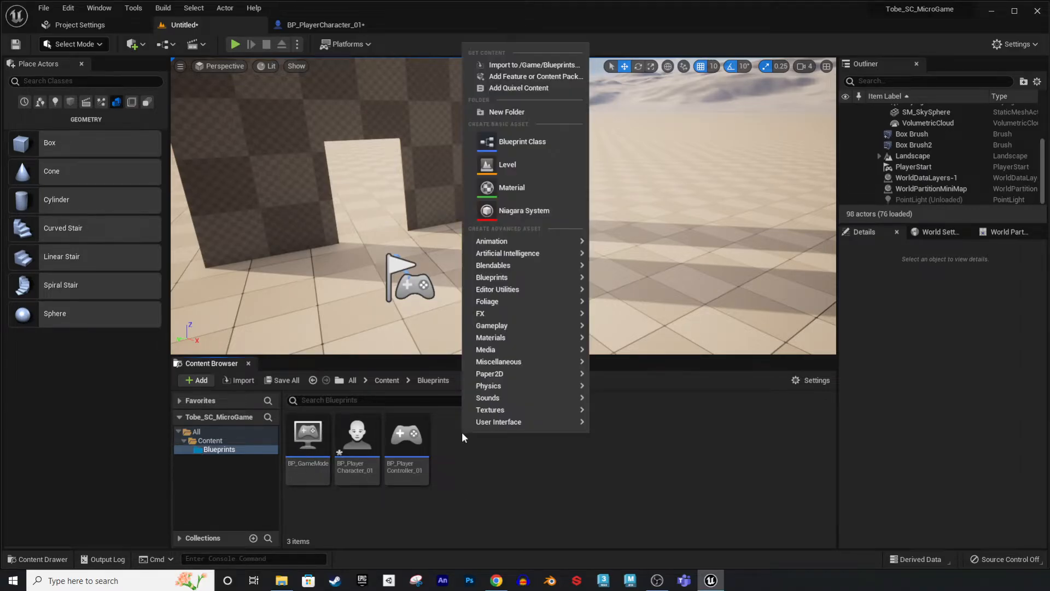
pyautogui.click(493, 146)
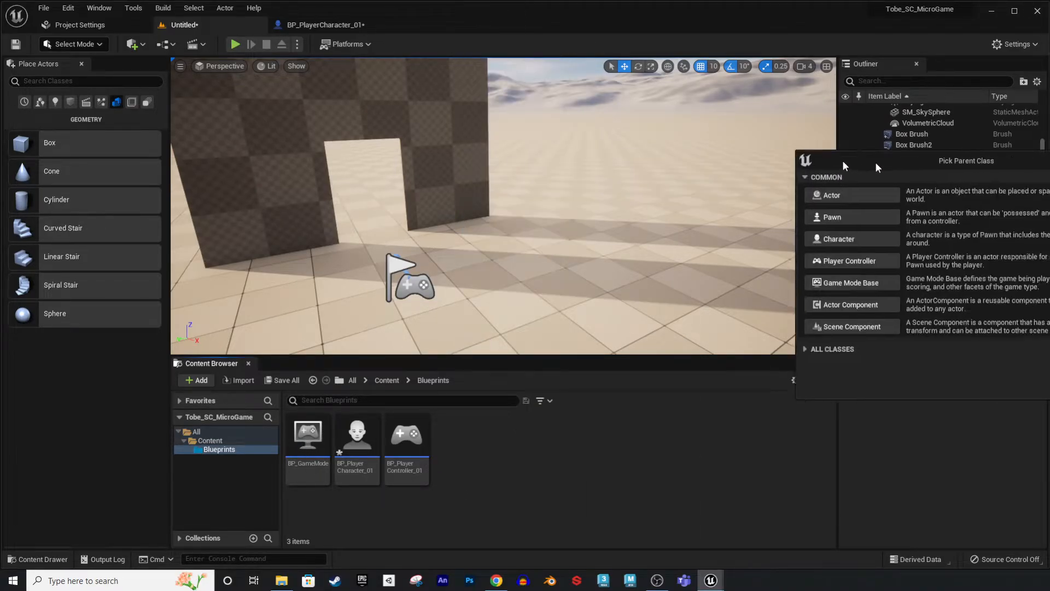
pyautogui.moveTo(875, 162); pyautogui.dragTo(385, 110)
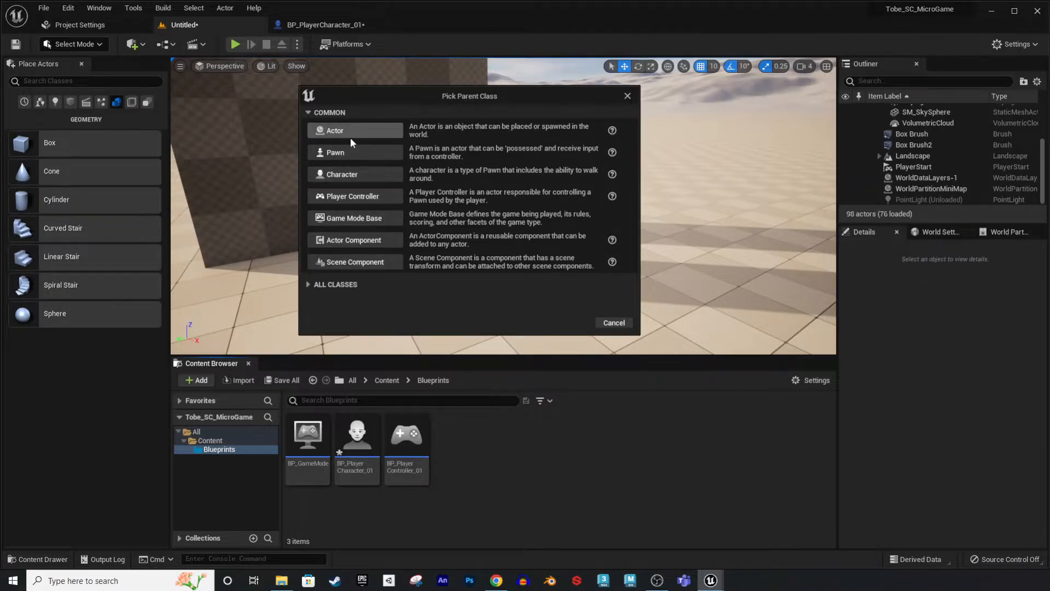
pyautogui.click(367, 133)
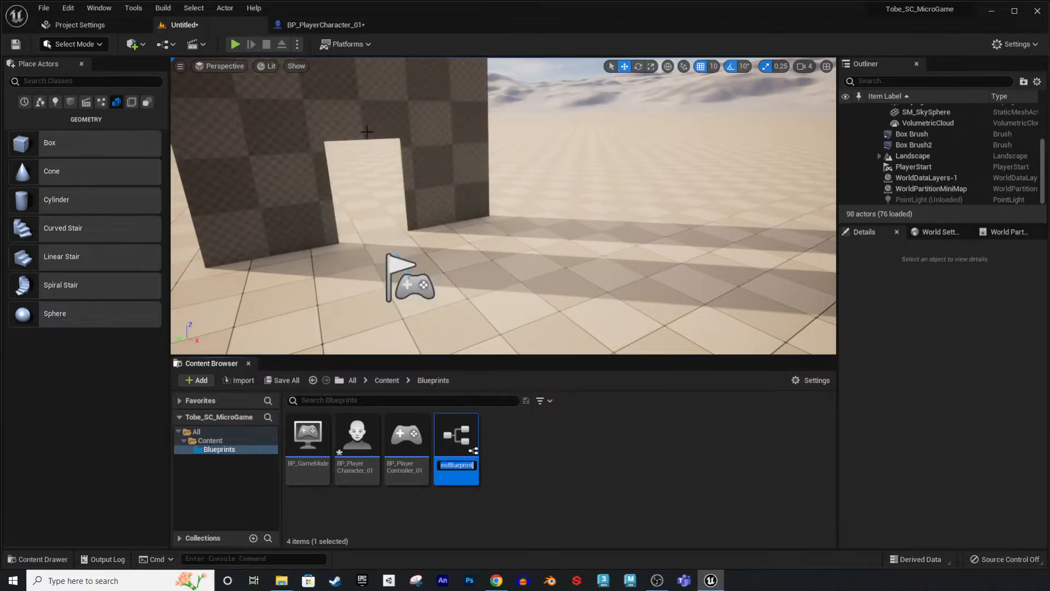
pyautogui.write('BP')
pyautogui.press('Return')
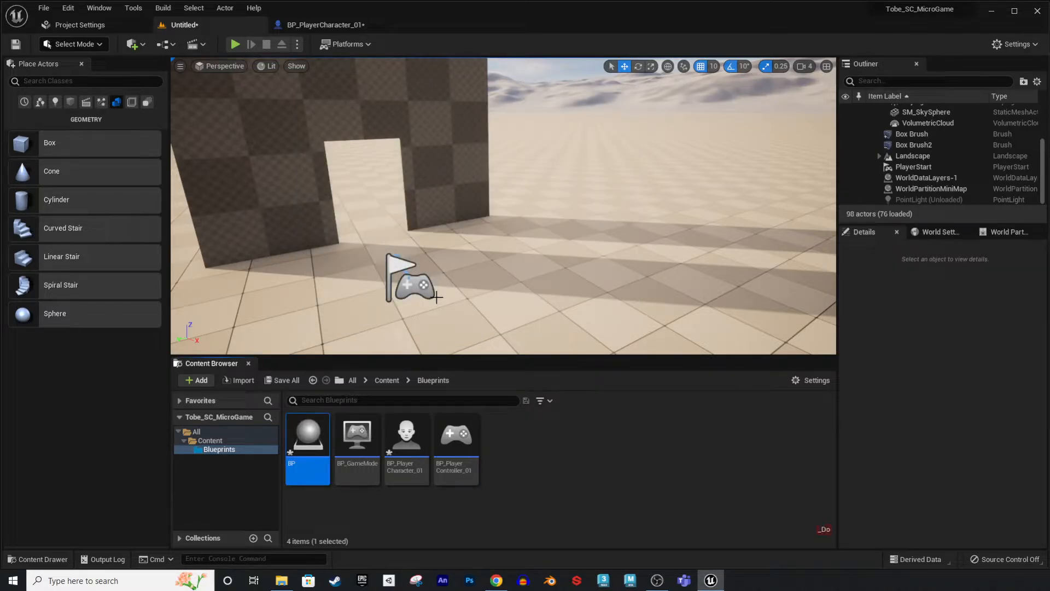
# Rename the new Actor Blueprint as BP_Door_01.
pyautogui.press('F2')
pyautogui.write('BP_D')
pyautogui.write('oor_')
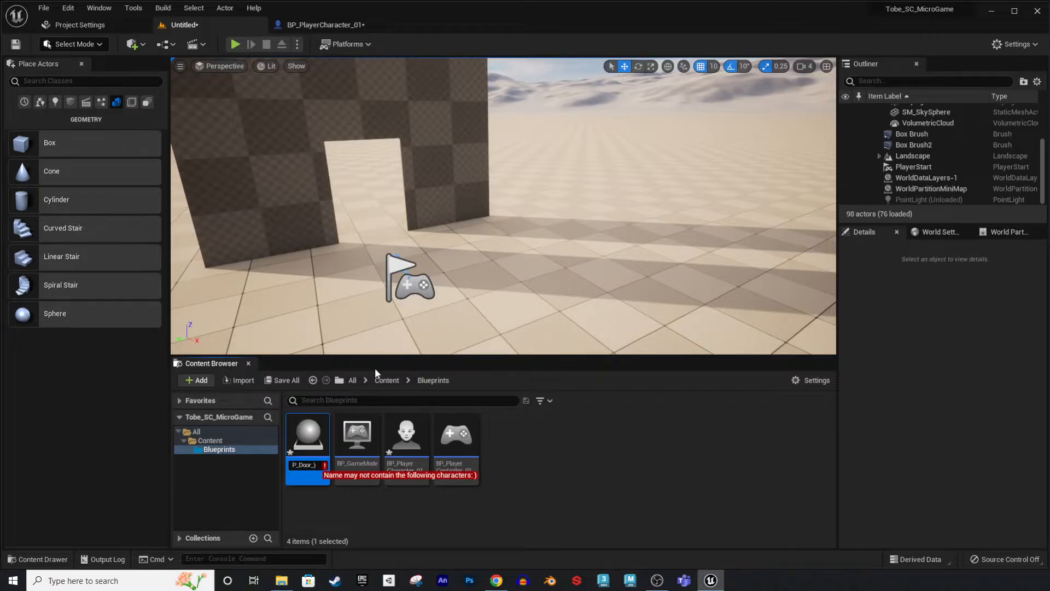
pyautogui.write('01')
pyautogui.press('Return')
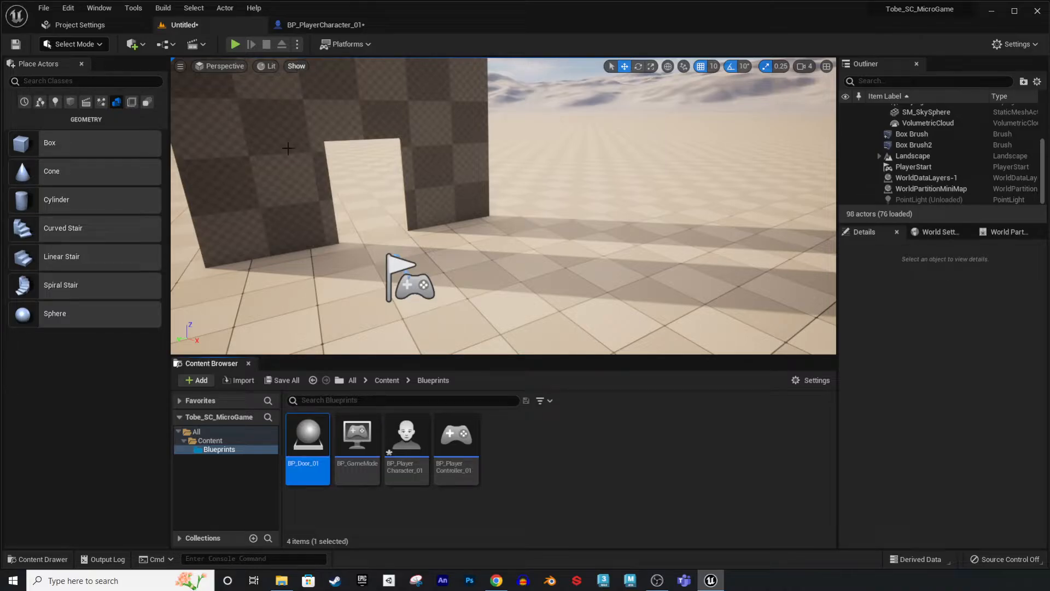
# Open the BP_Door_01 Blueprint and add the SM_Door_01 static mesh from the Content folder as a component under DefaultSceneRoot.
pyautogui.doubleClick(313, 445)
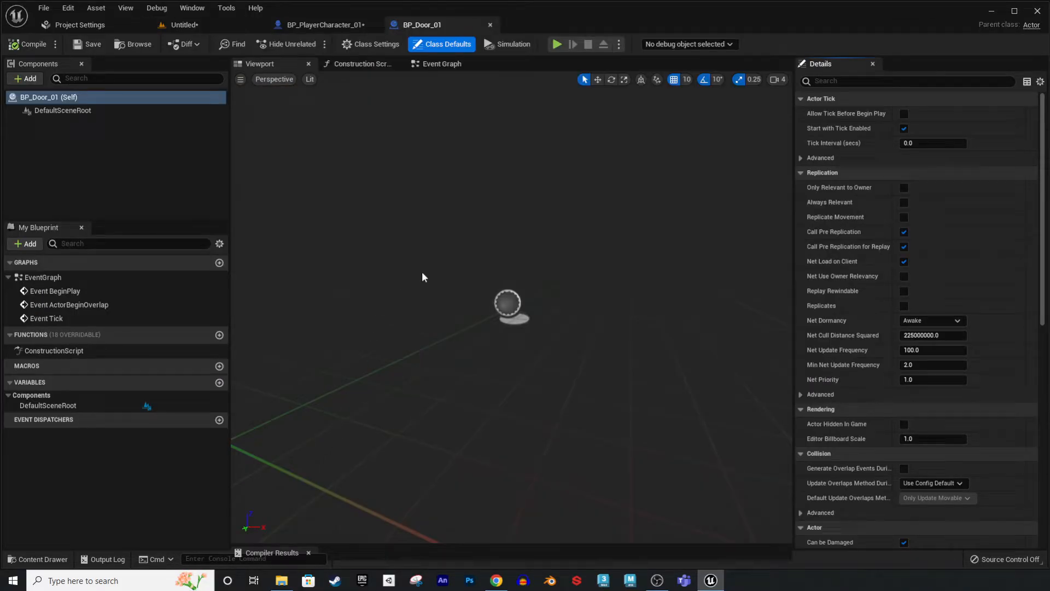
pyautogui.click(37, 559)
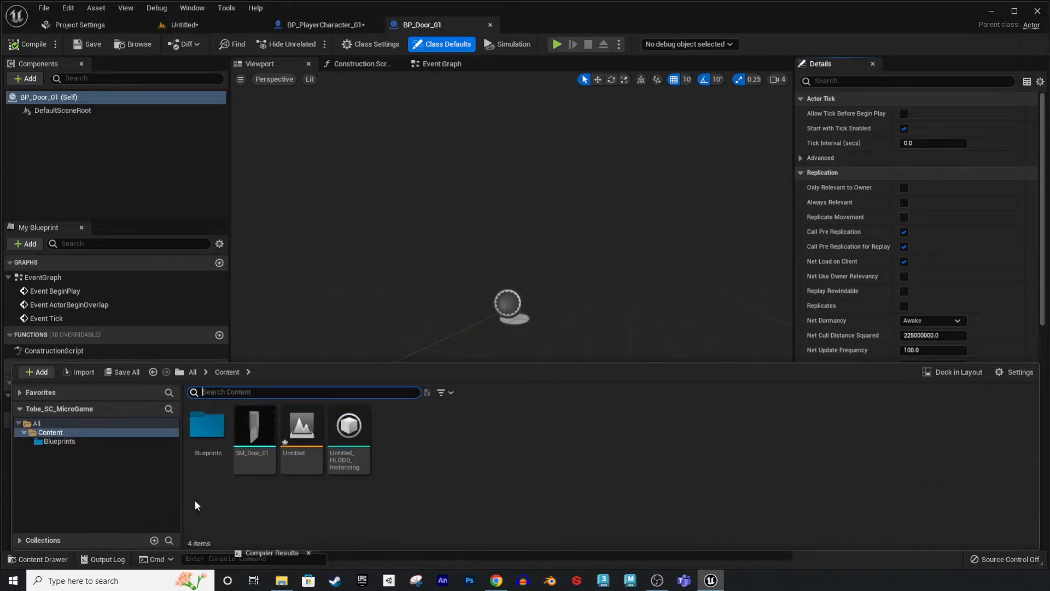
pyautogui.moveTo(250, 445); pyautogui.dragTo(96, 152)
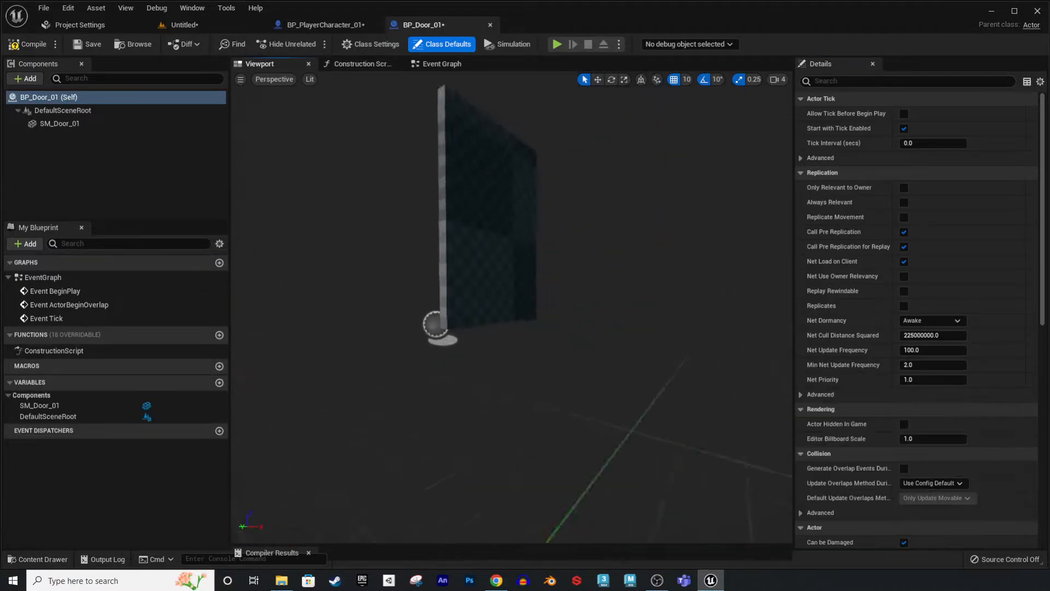
pyautogui.click(139, 174)
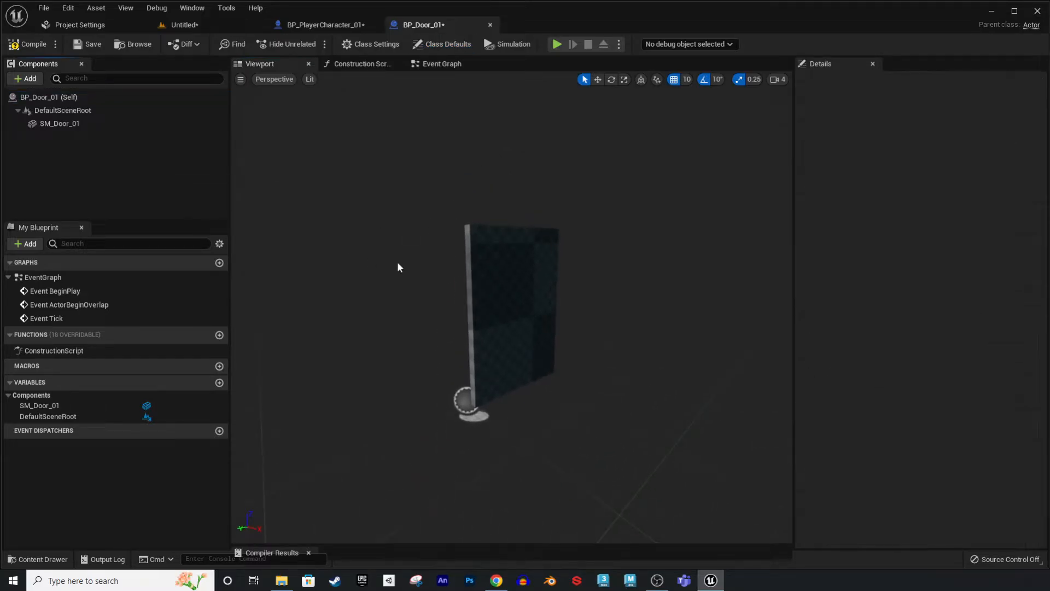
# Add a Box Collision component to the door Blueprint and keep its name as Box.
pyautogui.click(26, 78)
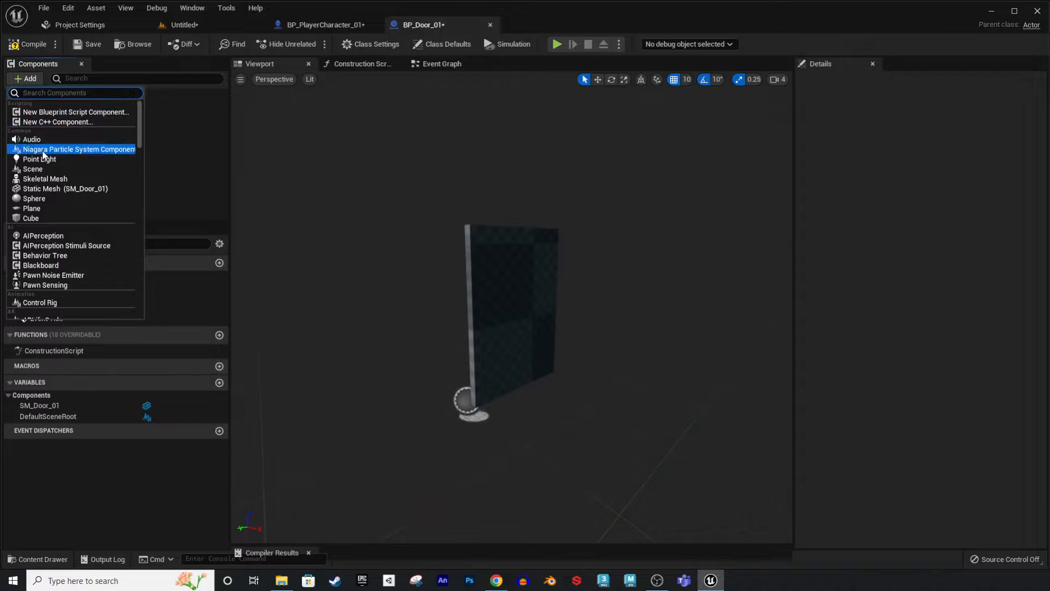
pyautogui.write('box')
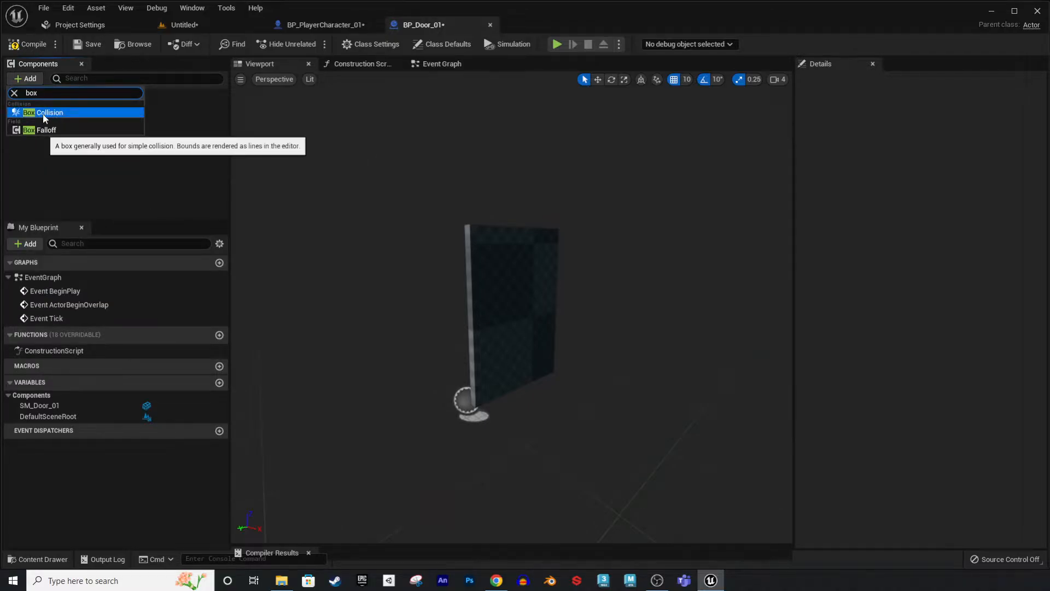
pyautogui.click(43, 113)
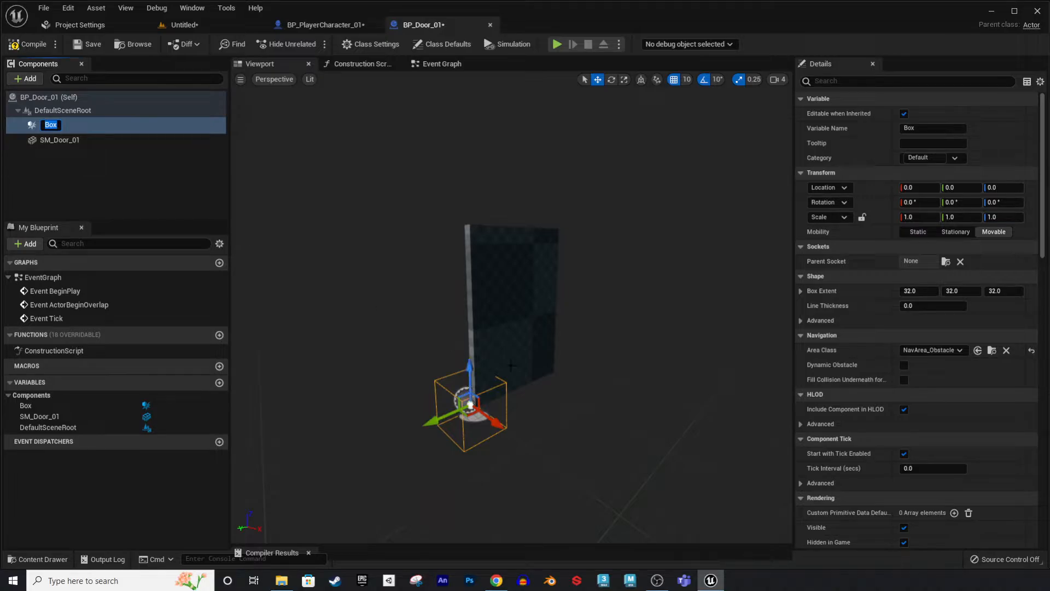
pyautogui.press('Return')
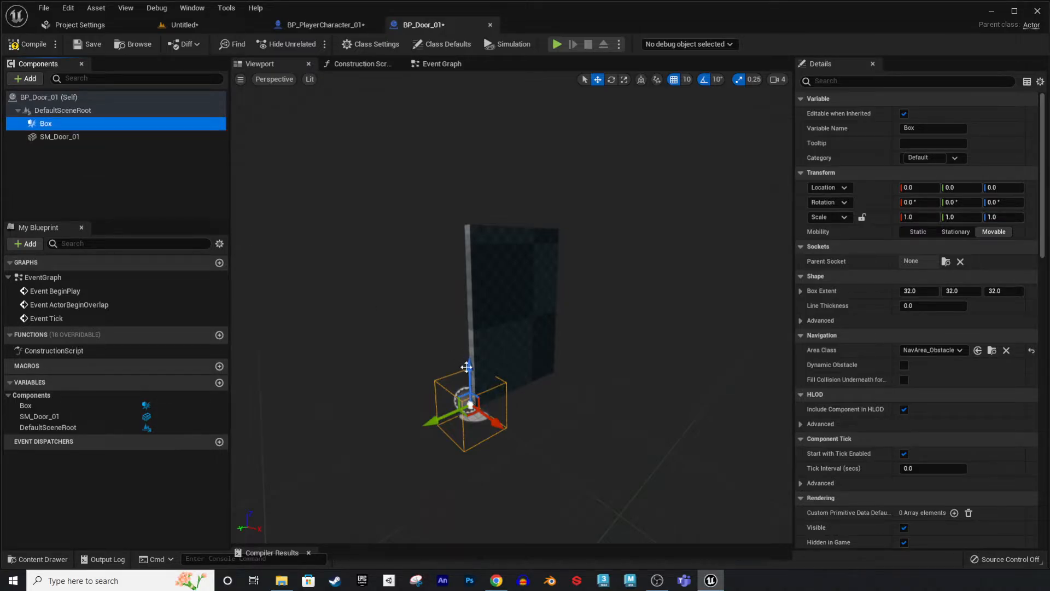
# Move the Box component onto the middle of the door, to about Y -70 and Z 100.
pyautogui.moveTo(466, 367); pyautogui.dragTo(466, 330)
pyautogui.moveTo(444, 379); pyautogui.dragTo(488, 370)
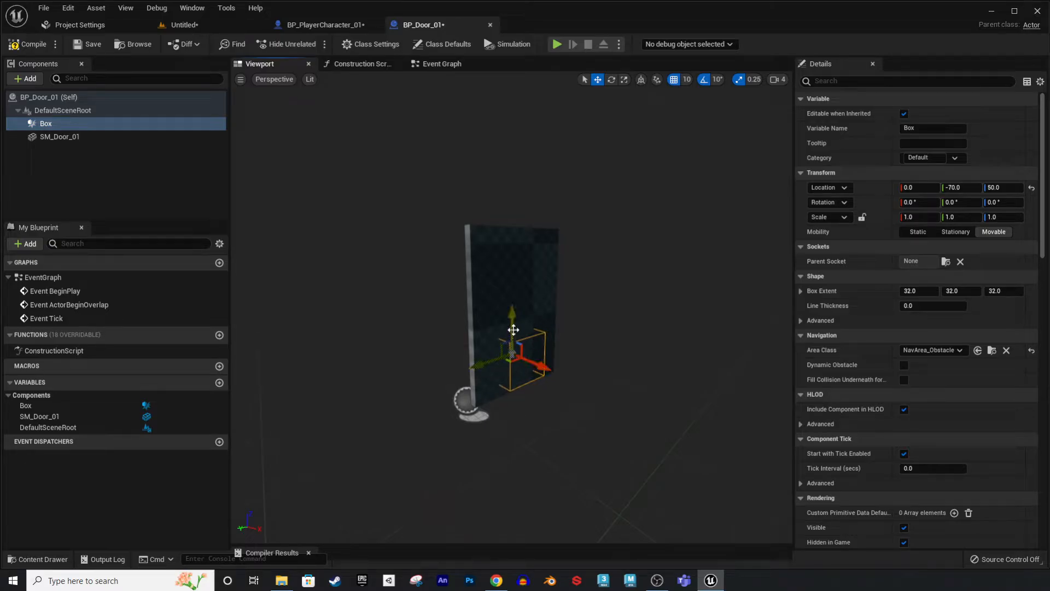
pyautogui.moveTo(513, 330); pyautogui.dragTo(513, 293)
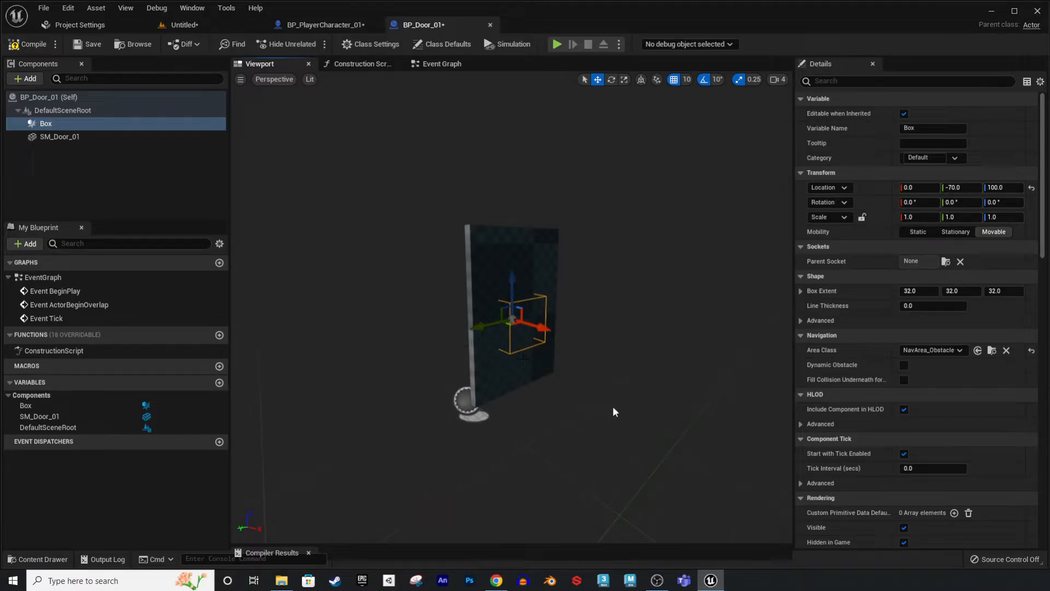
# Set the Box component's X extent to 200 so it reaches out on both sides of the door.
pyautogui.moveTo(613, 412); pyautogui.dragTo(631, 356, button='right')
pyautogui.click(46, 124)
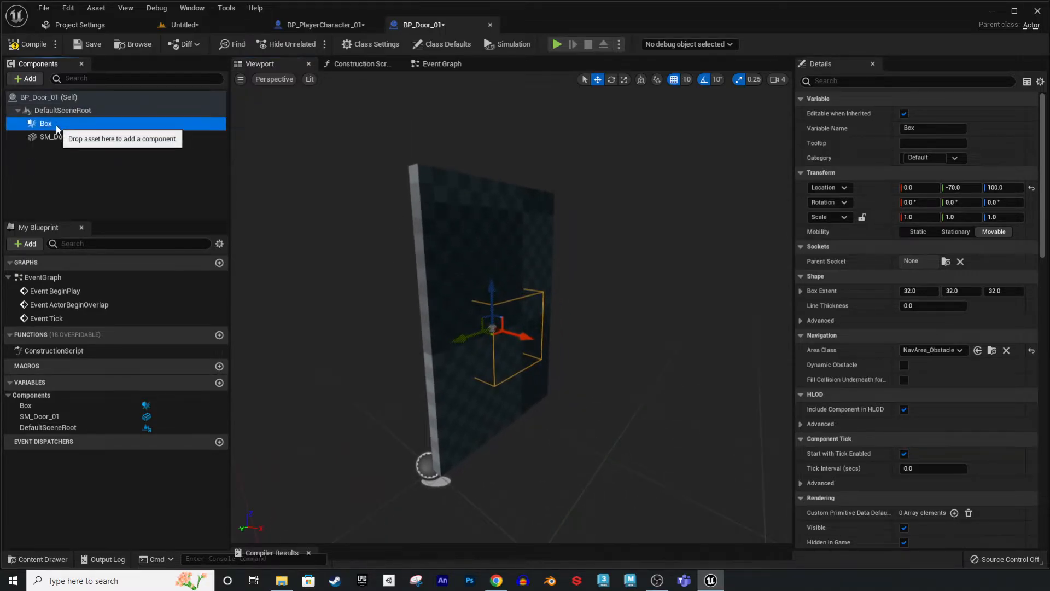
pyautogui.click(927, 292)
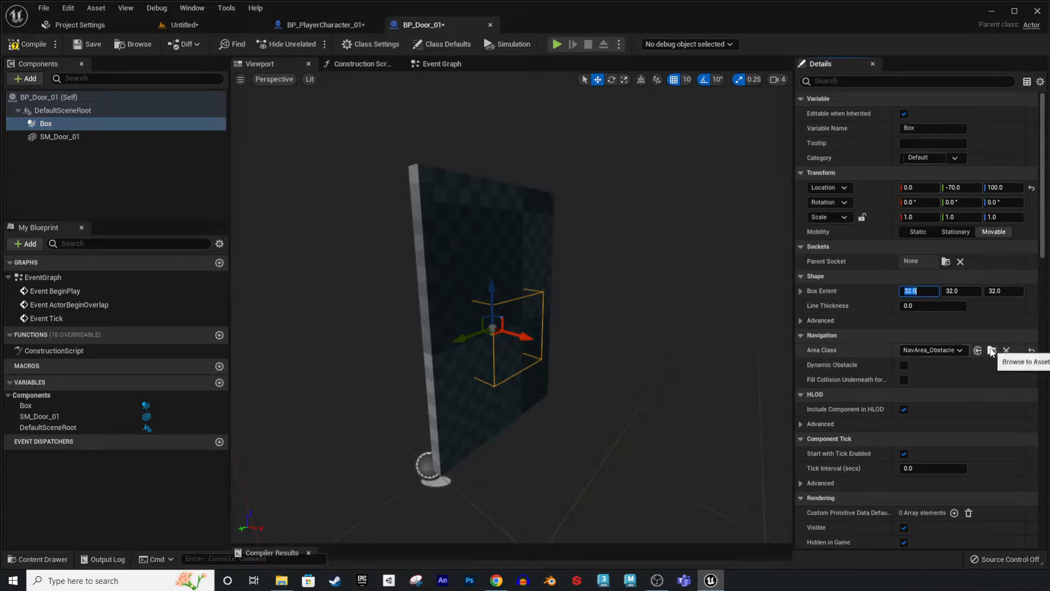
pyautogui.write('200')
pyautogui.press('Return')
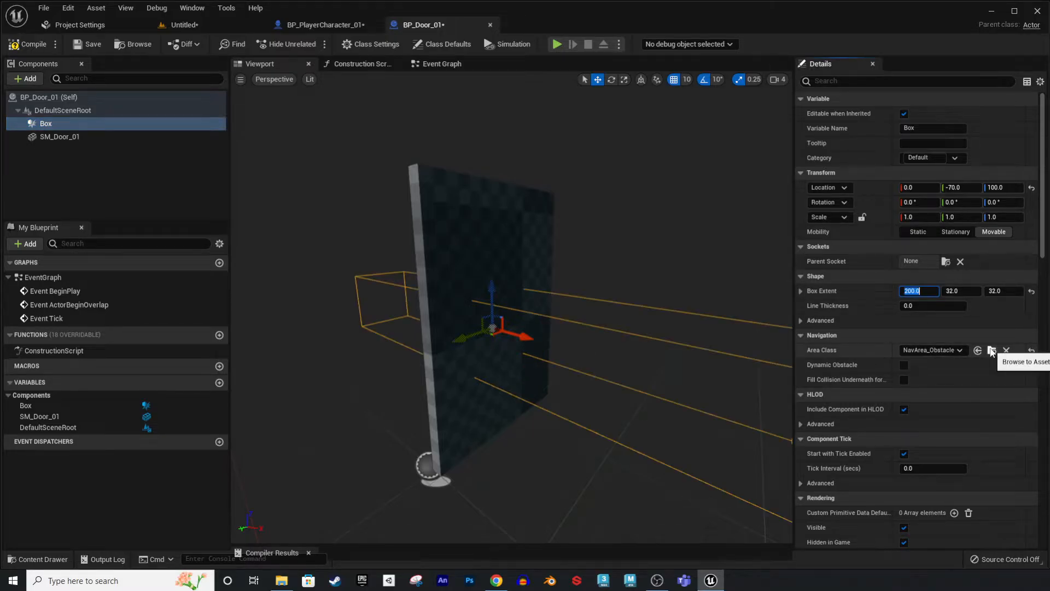
# Set the Box component's Y and Z extents to 100 each.
pyautogui.moveTo(645, 350); pyautogui.dragTo(692, 366, button='right')
pyautogui.press('s')
pyautogui.press('a')
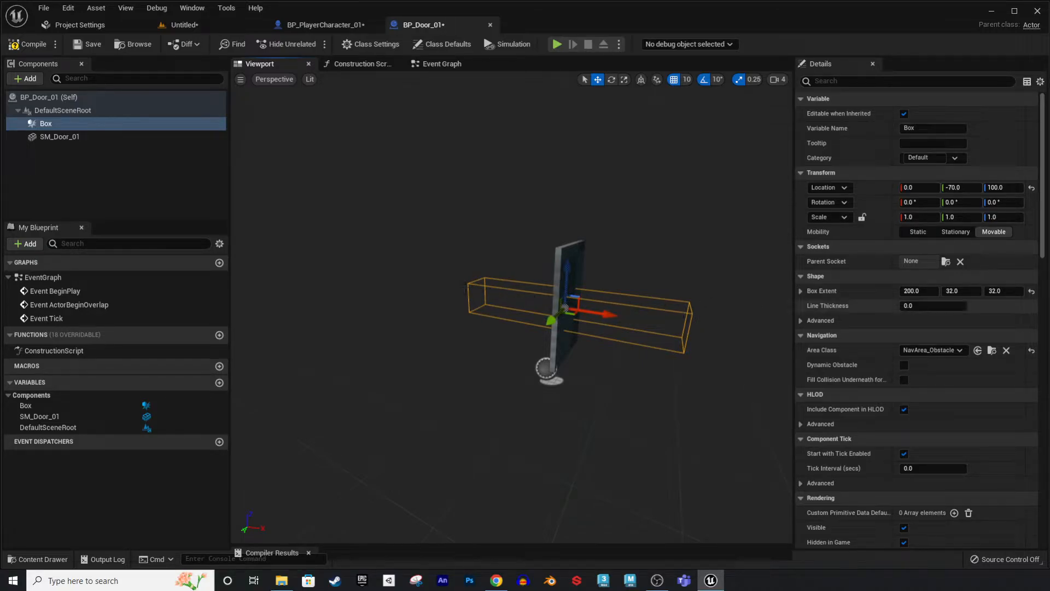
pyautogui.click(961, 290)
pyautogui.write('100')
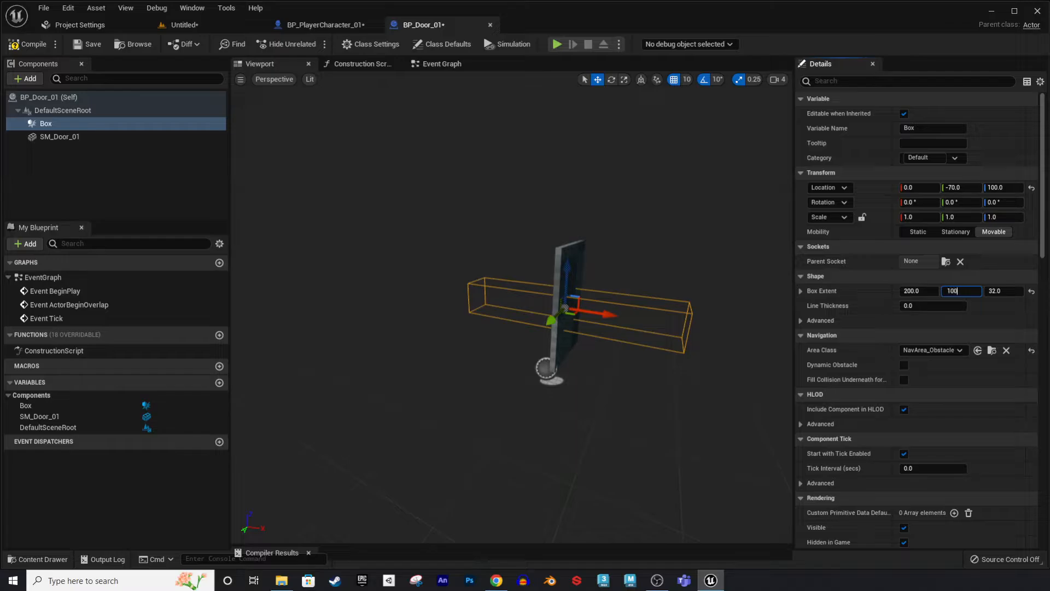
pyautogui.press('Return')
pyautogui.scroll(6, 548, 263)
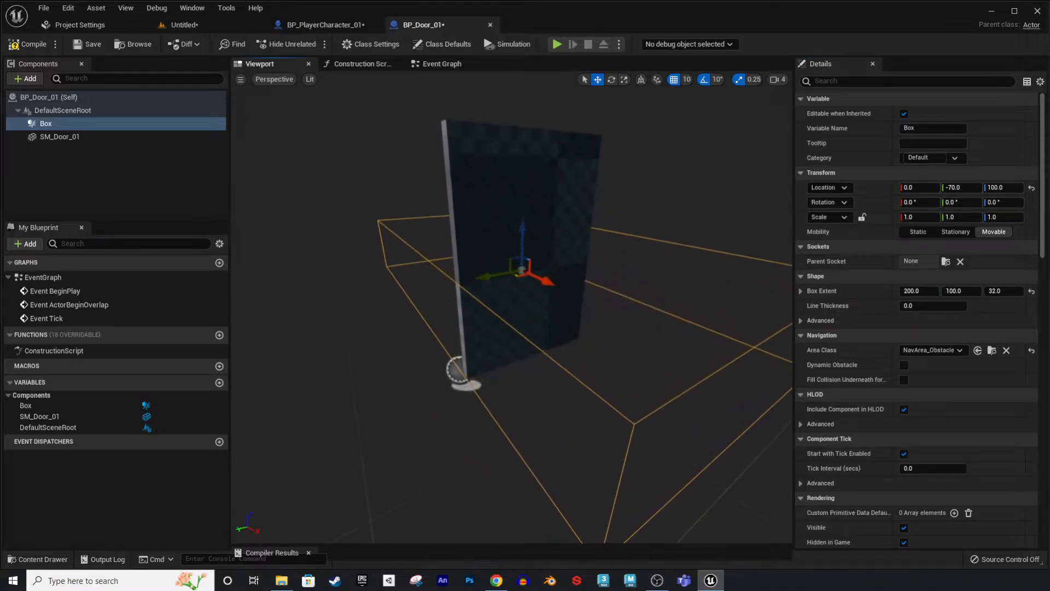
pyautogui.click(1017, 291)
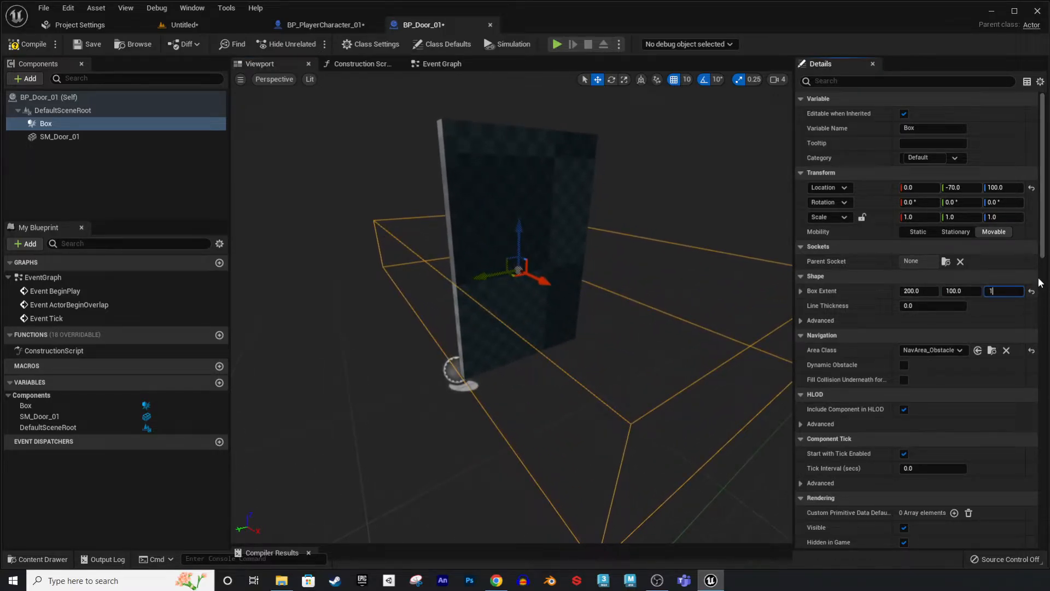
pyautogui.write('100')
pyautogui.press('Return')
# Raise the Box component to Z 110, check its fit around the door, and compile and save the Blueprint.
pyautogui.scroll(-5, 590, 253)
pyautogui.moveTo(590, 253); pyautogui.dragTo(519, 164, button='right')
pyautogui.moveTo(506, 141); pyautogui.dragTo(505, 129)
pyautogui.moveTo(505, 130); pyautogui.dragTo(470, 153, button='right')
pyautogui.moveTo(560, 241); pyautogui.dragTo(657, 292, button='right')
pyautogui.press('s')
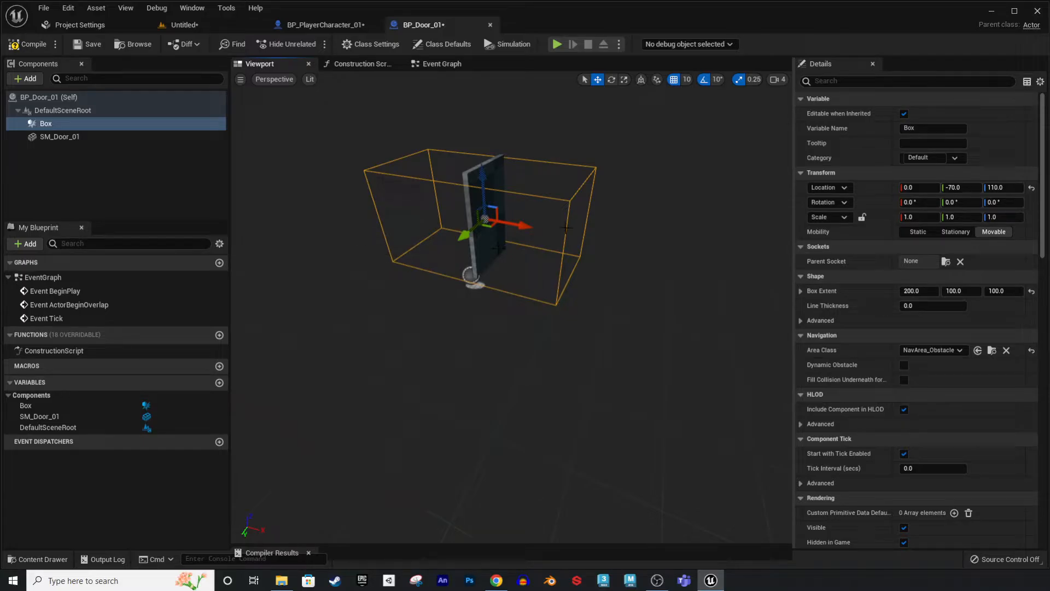
pyautogui.moveTo(566, 227); pyautogui.dragTo(581, 250, button='right')
pyautogui.press('d')
pyautogui.press('w')
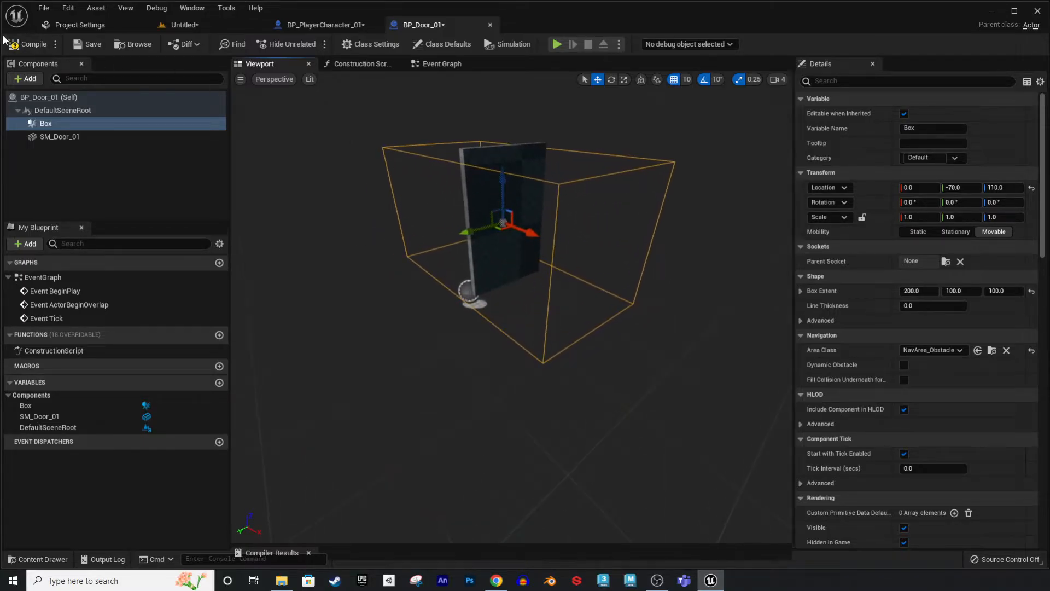
pyautogui.click(26, 44)
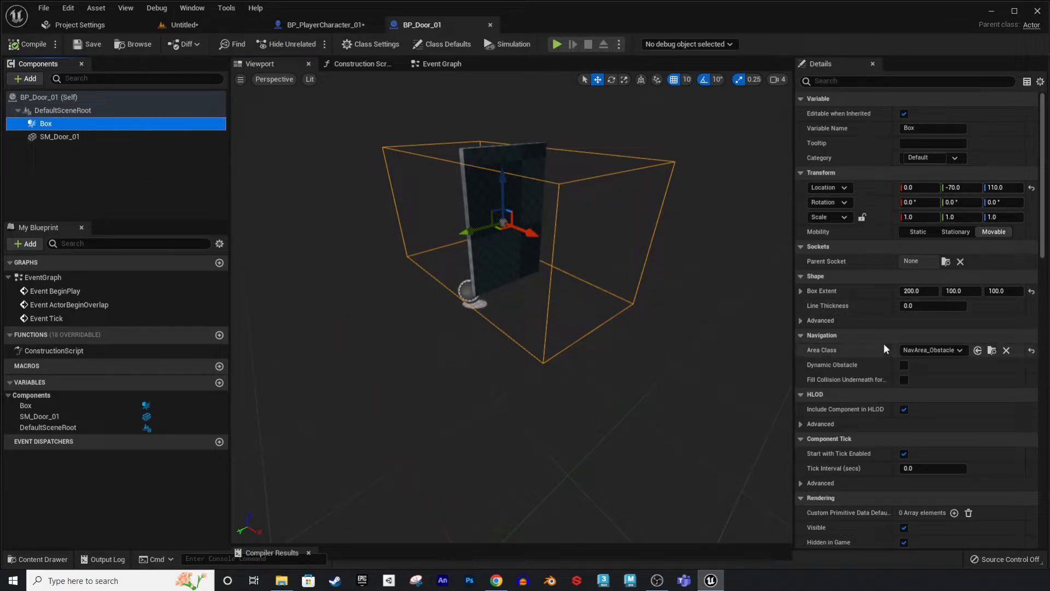
# Set the Box component's collision preset to Custom.
pyautogui.scroll(-5, 884, 343)
pyautogui.scroll(-8, 884, 386)
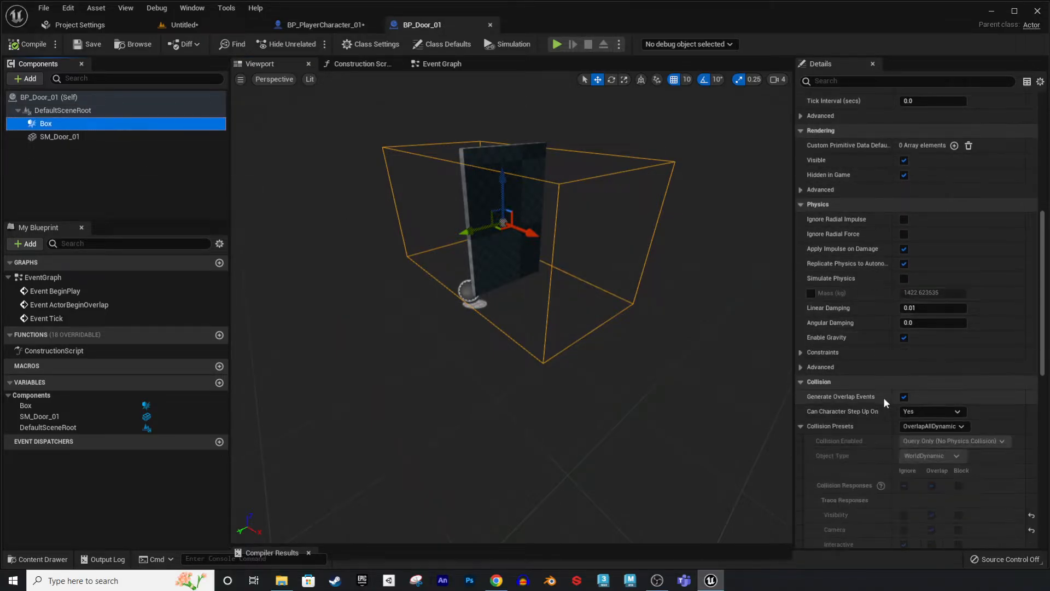
pyautogui.click(801, 338)
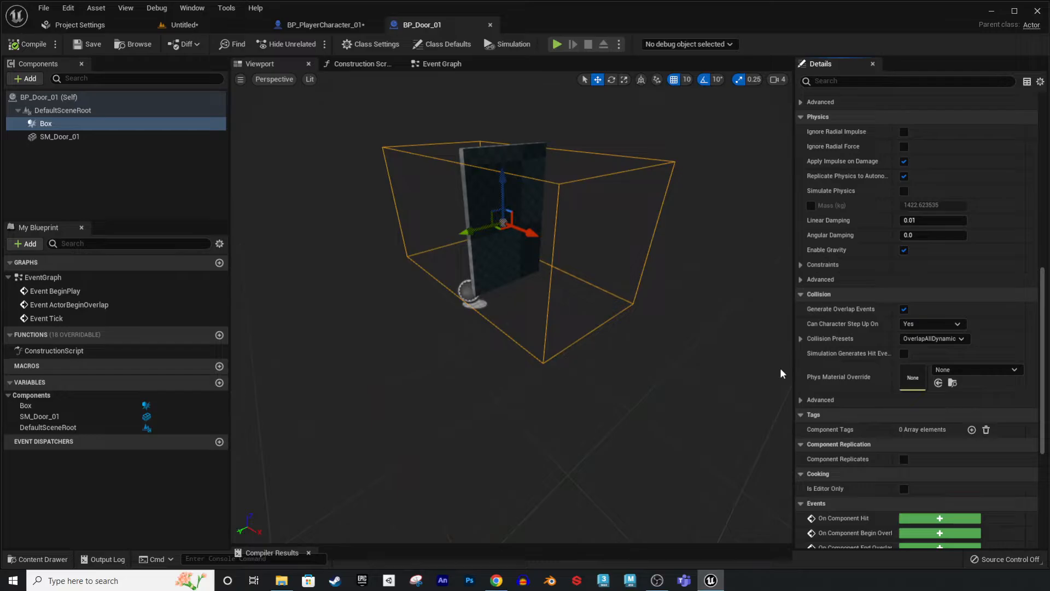
pyautogui.moveTo(662, 402); pyautogui.dragTo(685, 353, button='right')
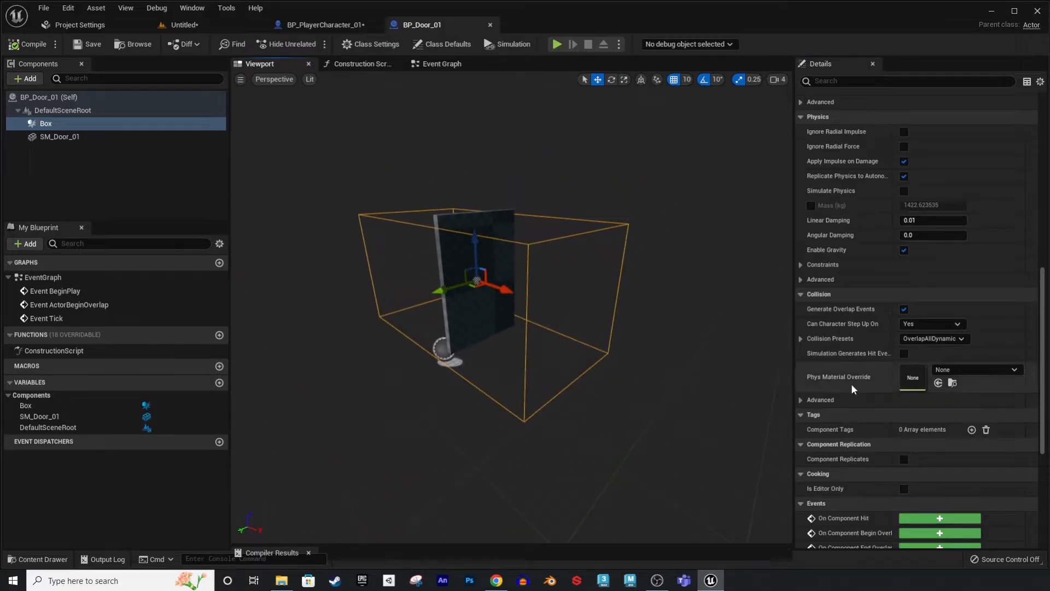
pyautogui.click(924, 338)
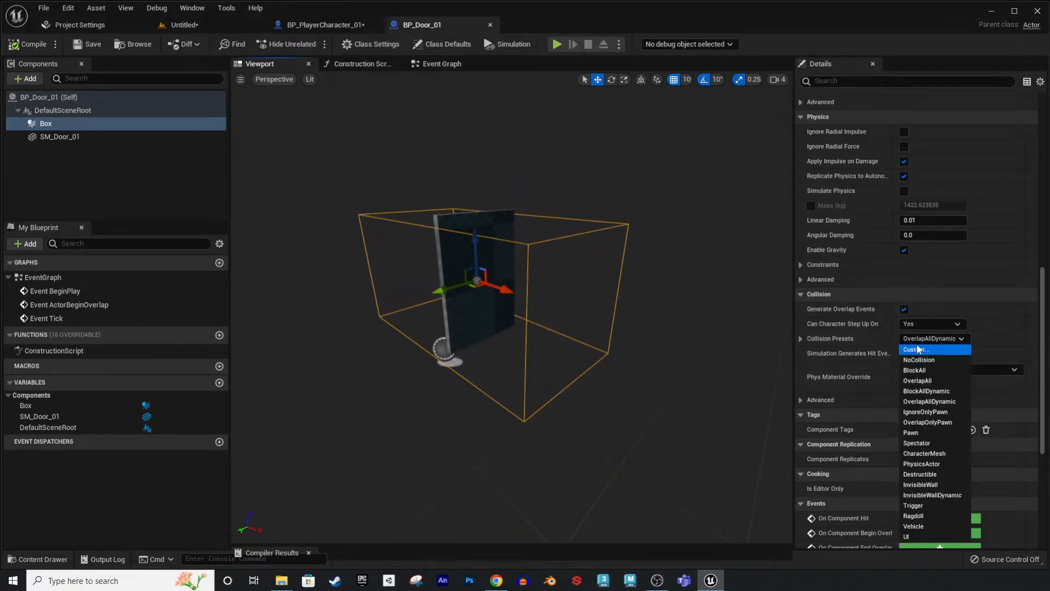
pyautogui.click(919, 349)
pyautogui.scroll(-3, 914, 403)
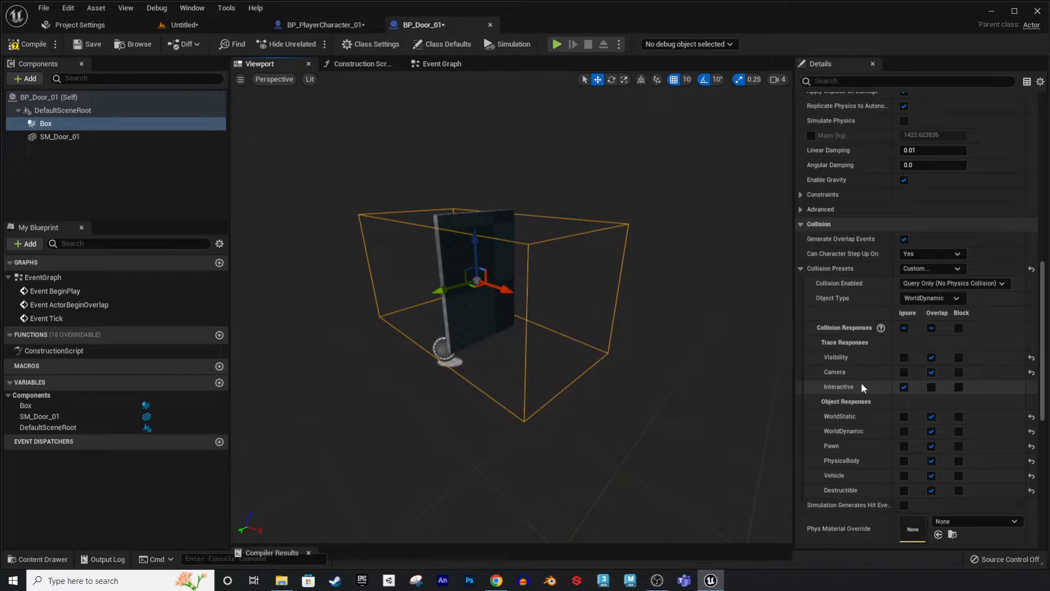
# Set every collision response of the Box to Ignore except Pawn, which is set to Overlap, and compile and save the Blueprint.
pyautogui.click(904, 328)
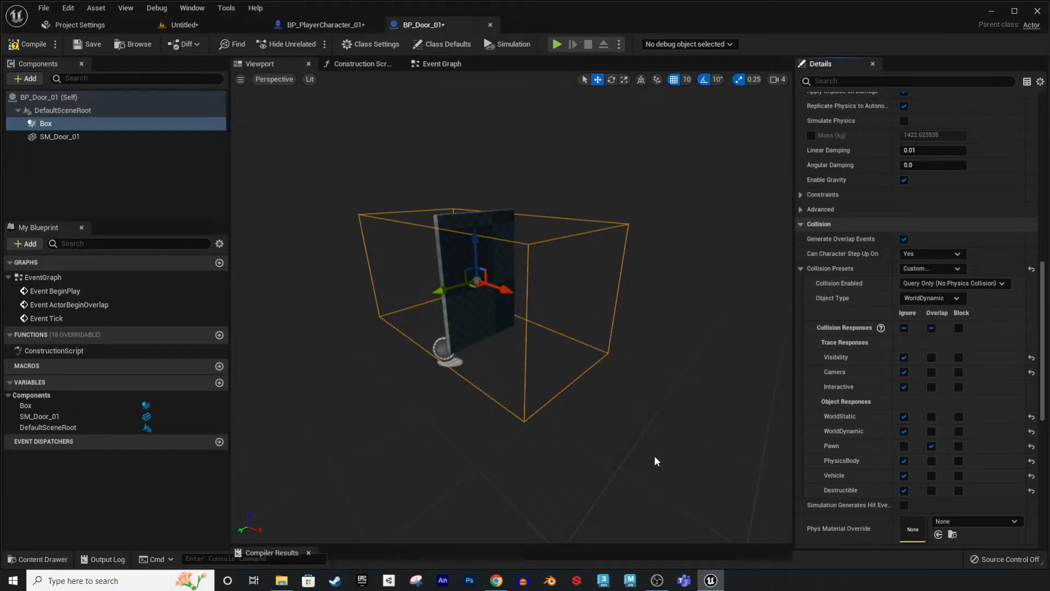
pyautogui.moveTo(654, 455); pyautogui.dragTo(652, 433, button='right')
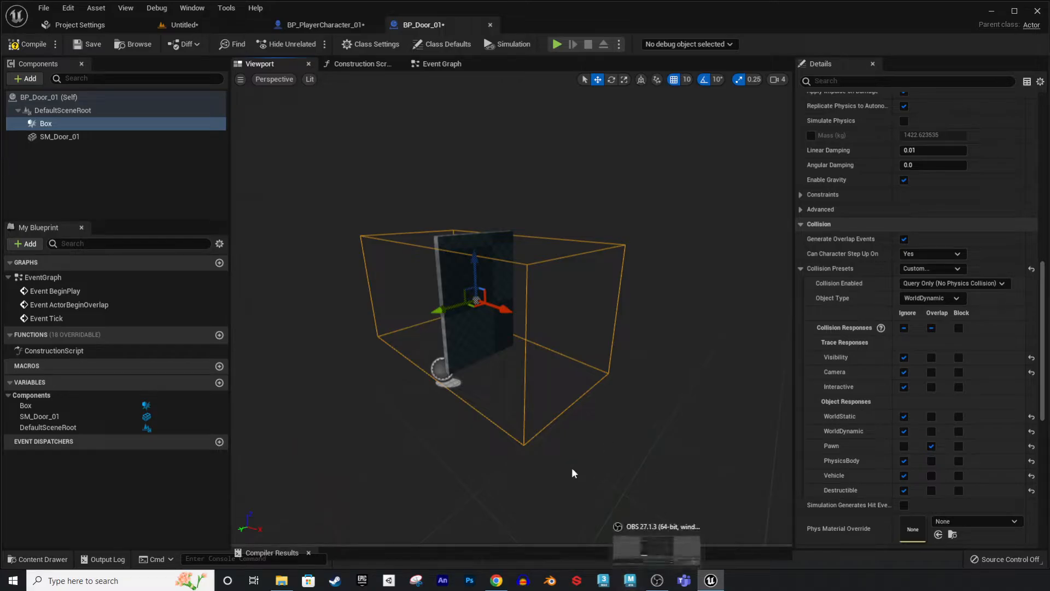
pyautogui.click(30, 44)
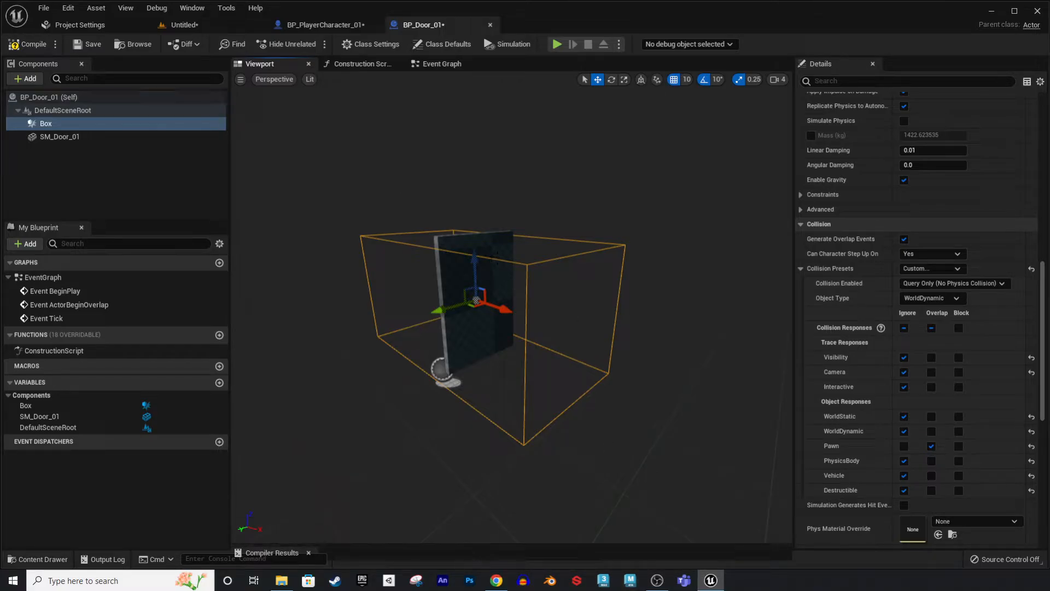
pyautogui.click(82, 44)
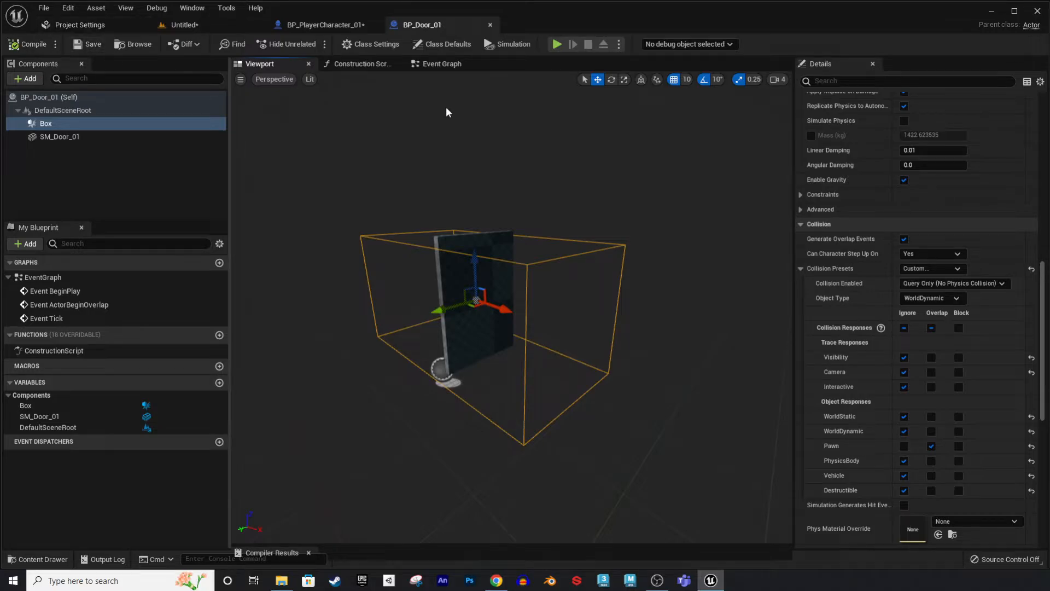
# Open the Event Graph of BP_Door_01 and delete the three default event nodes.
pyautogui.click(433, 64)
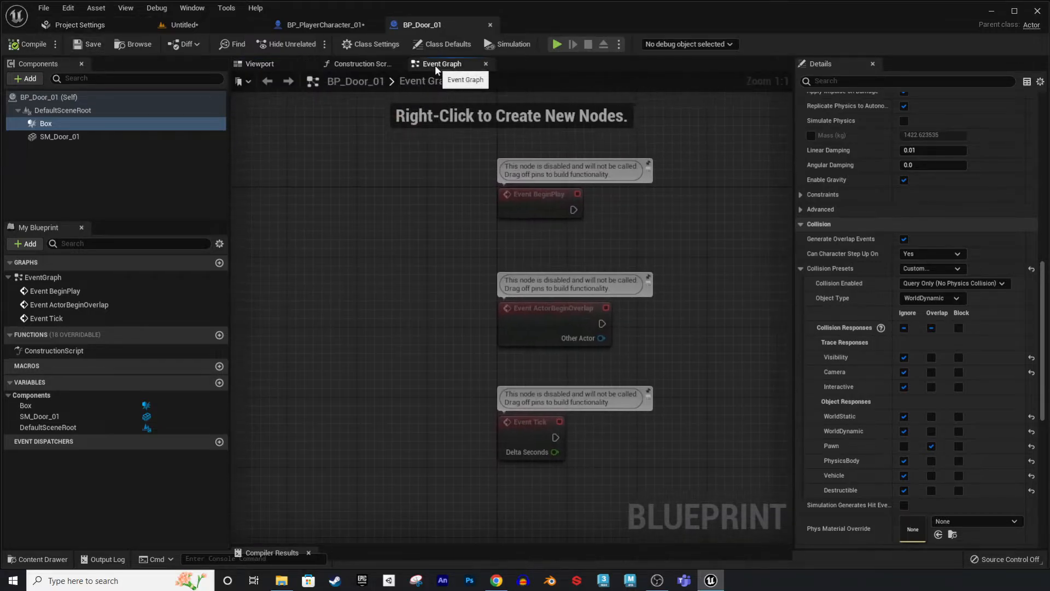
pyautogui.moveTo(405, 181); pyautogui.dragTo(664, 469)
pyautogui.press('Delete')
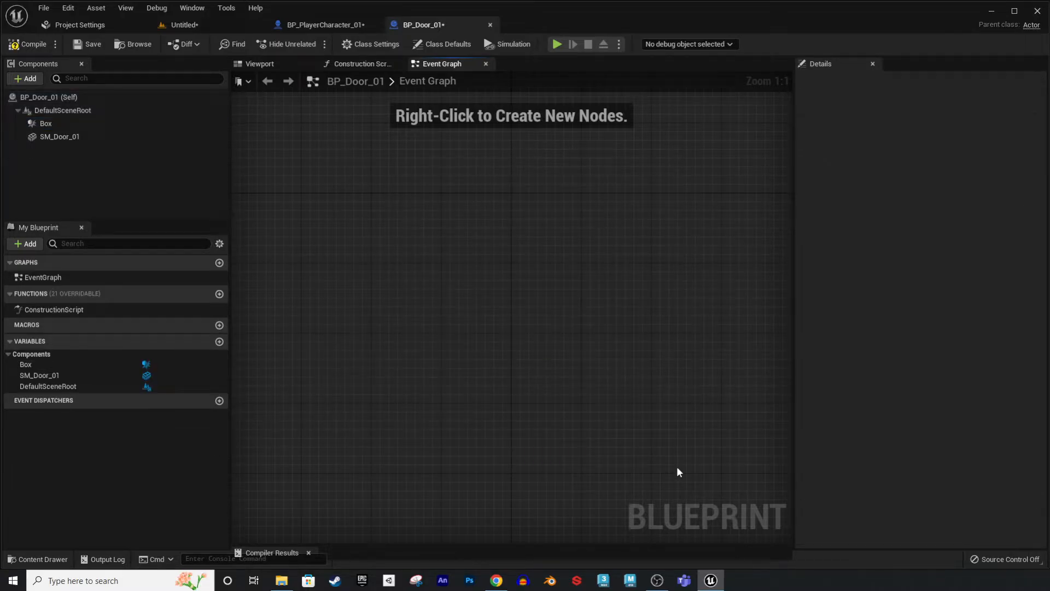
# Add an OnComponentBeginOverlap event for the Box component to the Event Graph.
pyautogui.rightClick(59, 124)
pyautogui.moveTo(109, 145)
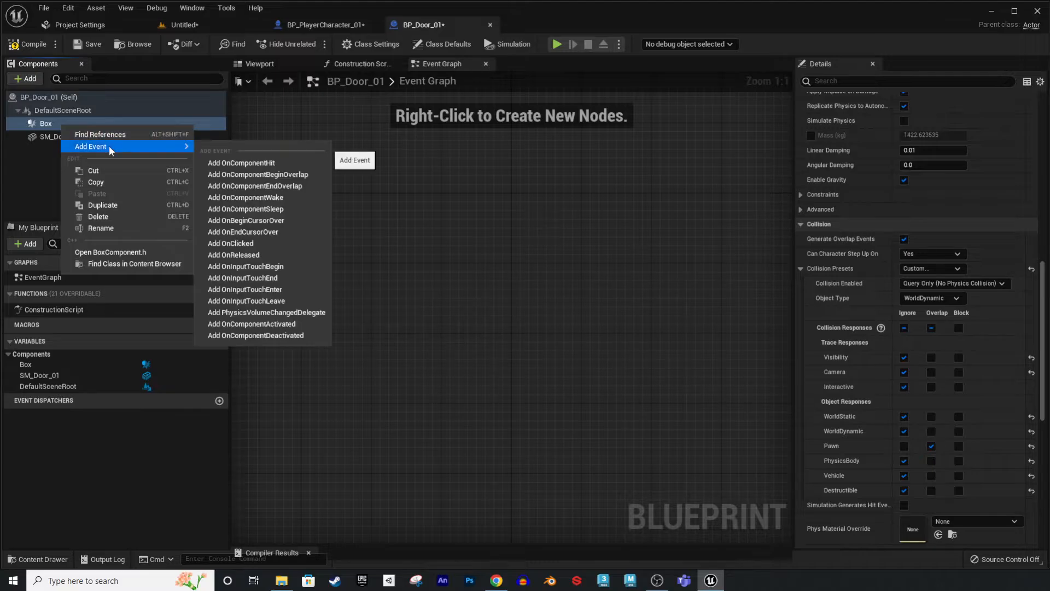
pyautogui.click(262, 175)
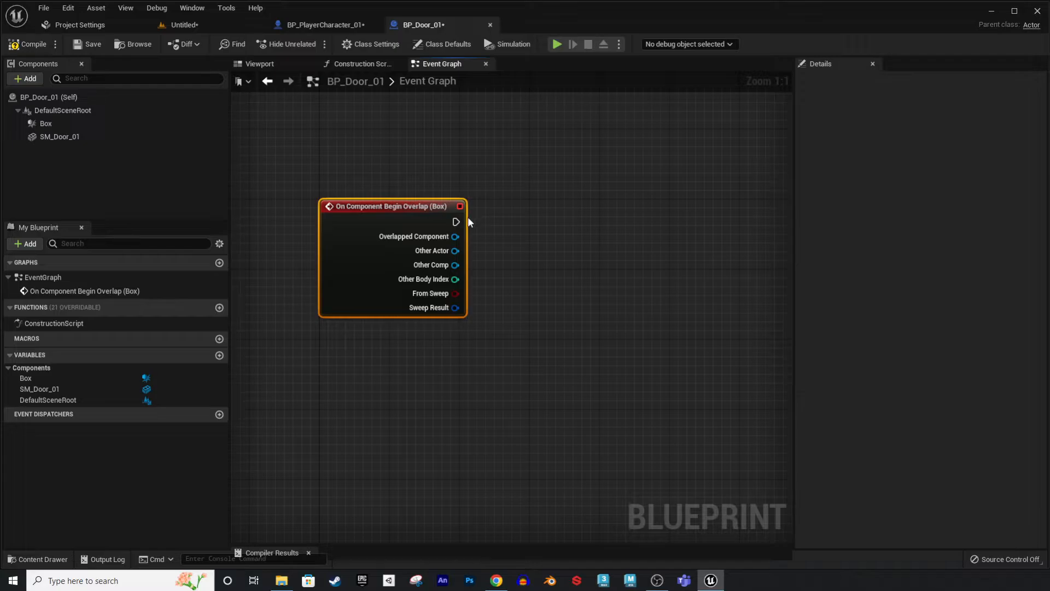
# Add a Print String node run by the Box's Begin Overlap event and align it level with the event.
pyautogui.moveTo(626, 252); pyautogui.dragTo(571, 256, button='right')
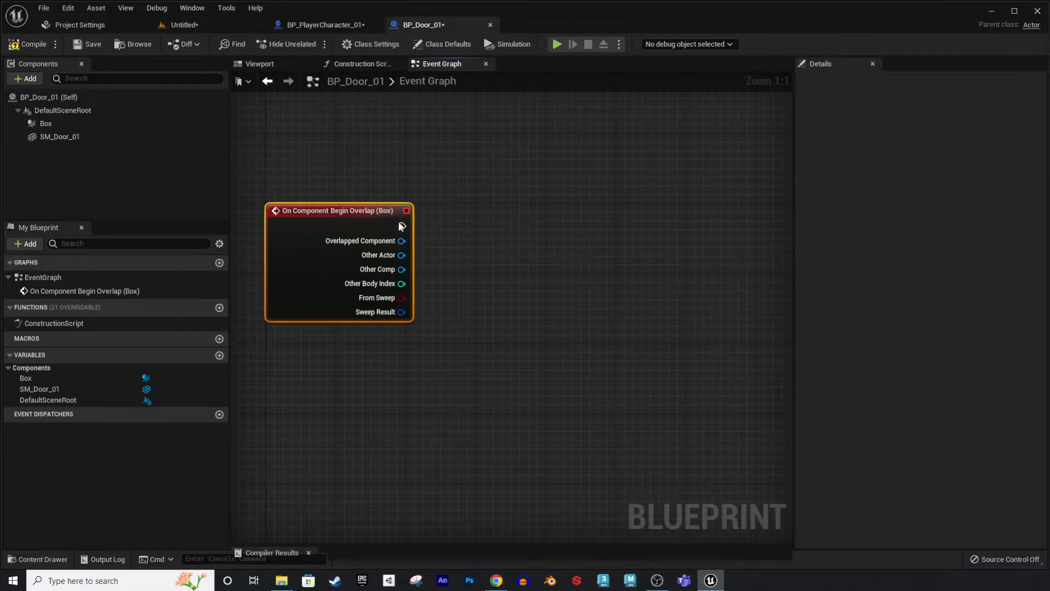
pyautogui.moveTo(402, 226); pyautogui.dragTo(574, 229)
pyautogui.write('print')
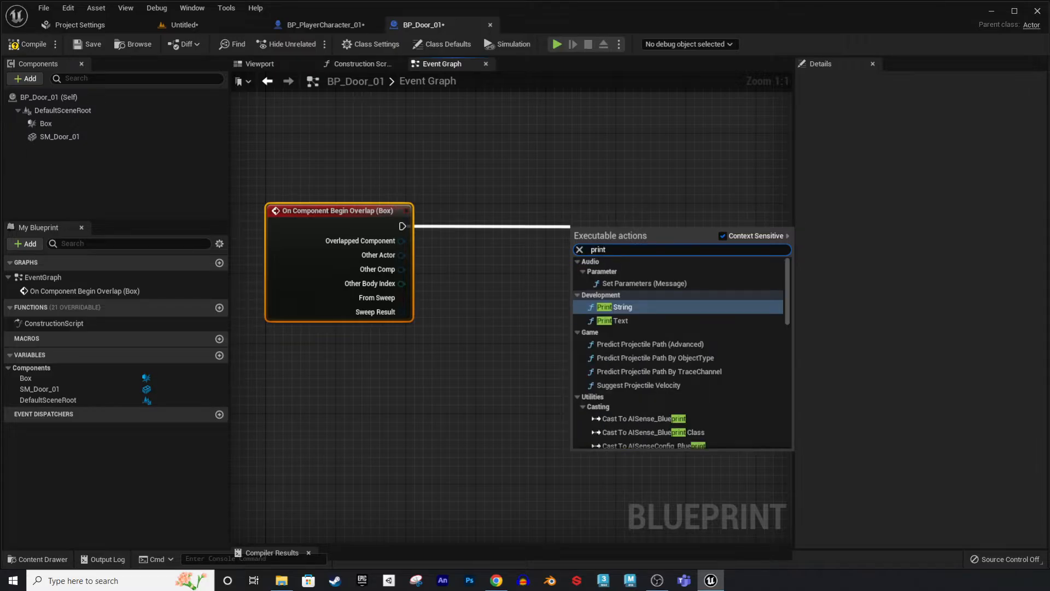
pyautogui.press('Return')
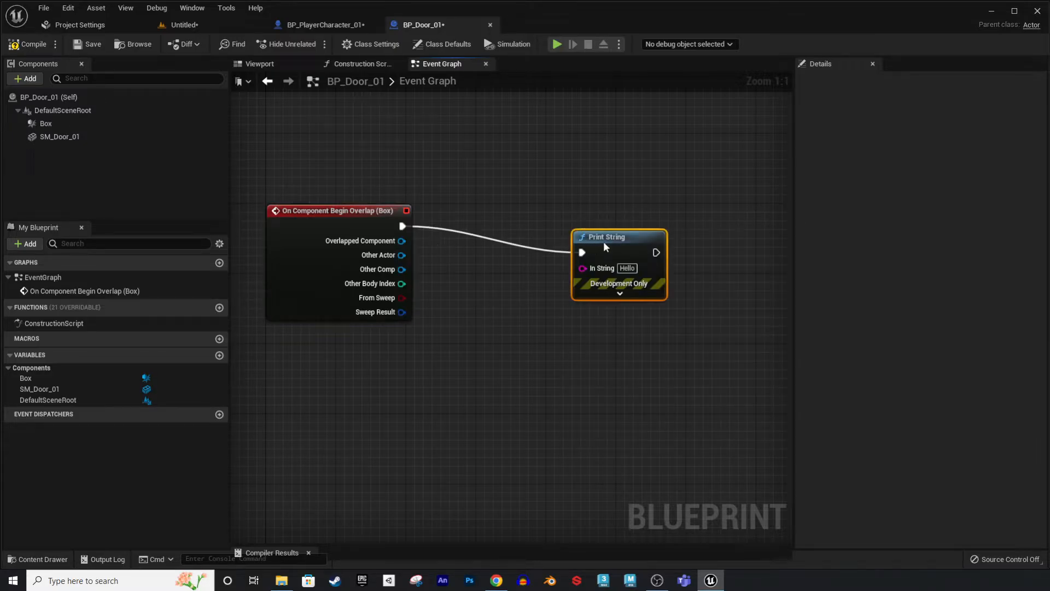
pyautogui.moveTo(603, 243); pyautogui.dragTo(551, 218)
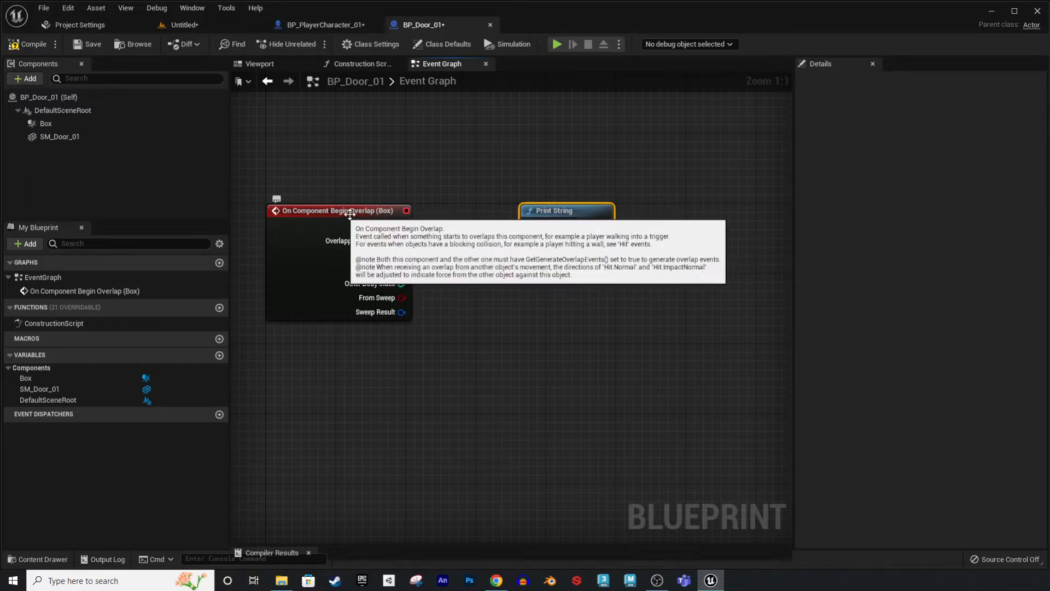
pyautogui.moveTo(402, 225); pyautogui.dragTo(530, 226)
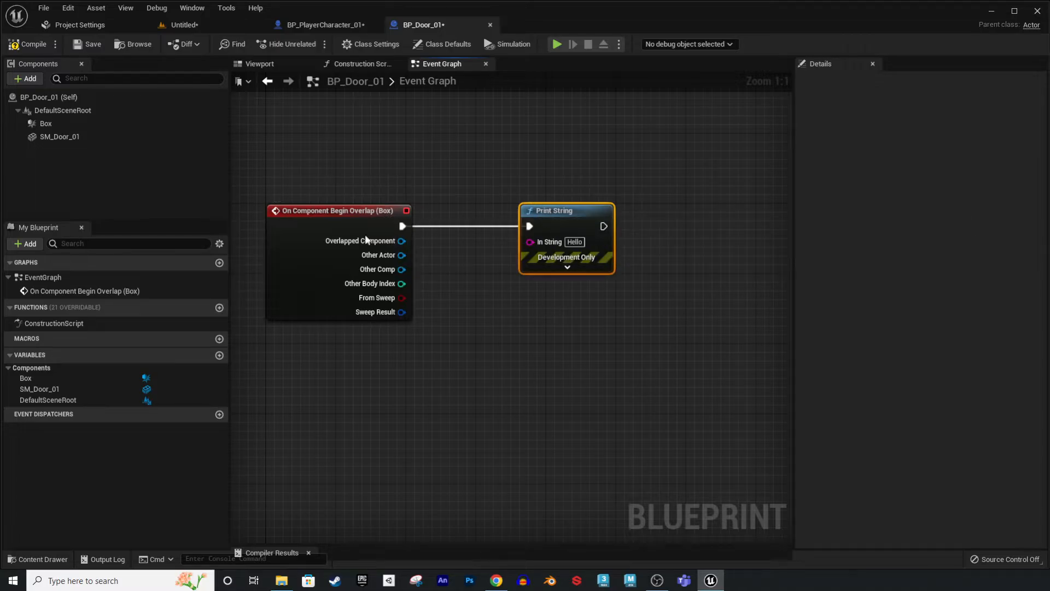
# Switch to the level and place a BP_Door_01 actor in the wall's doorway.
pyautogui.click(160, 27)
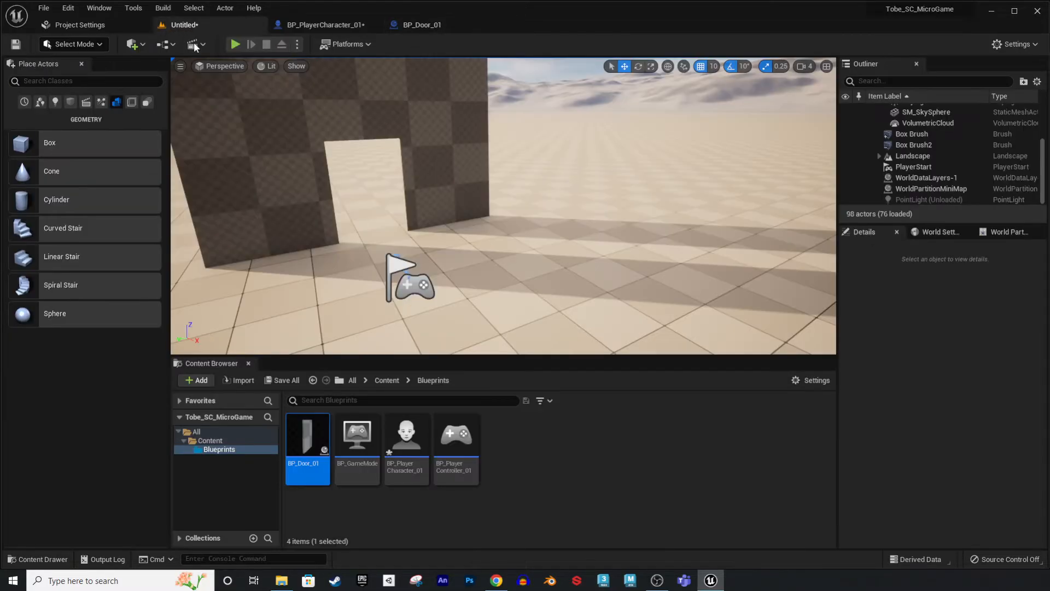
pyautogui.moveTo(326, 429); pyautogui.dragTo(399, 233)
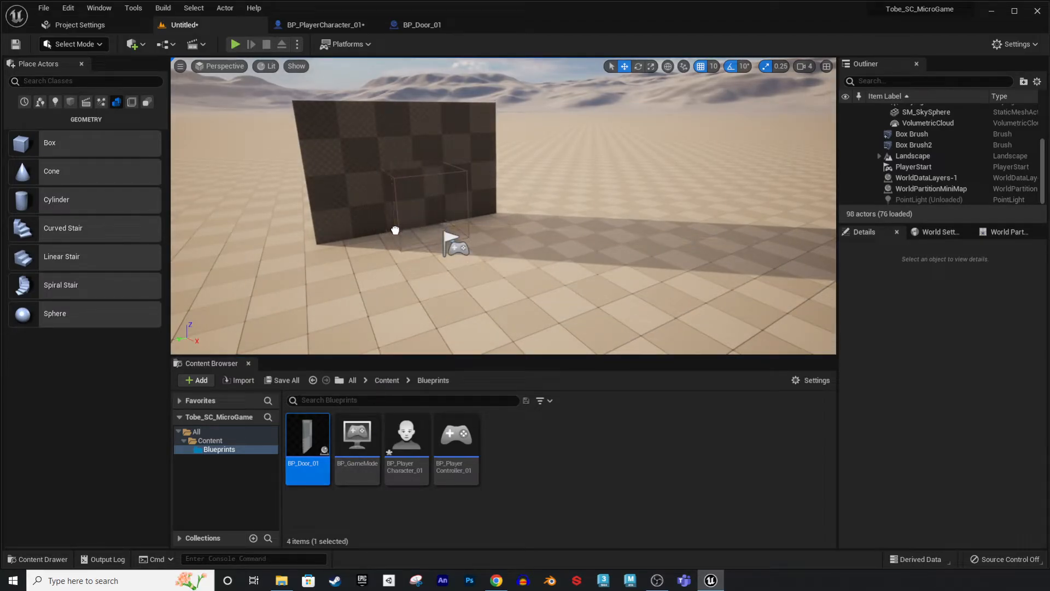
pyautogui.moveTo(395, 230); pyautogui.dragTo(396, 231)
pyautogui.scroll(6, 457, 262)
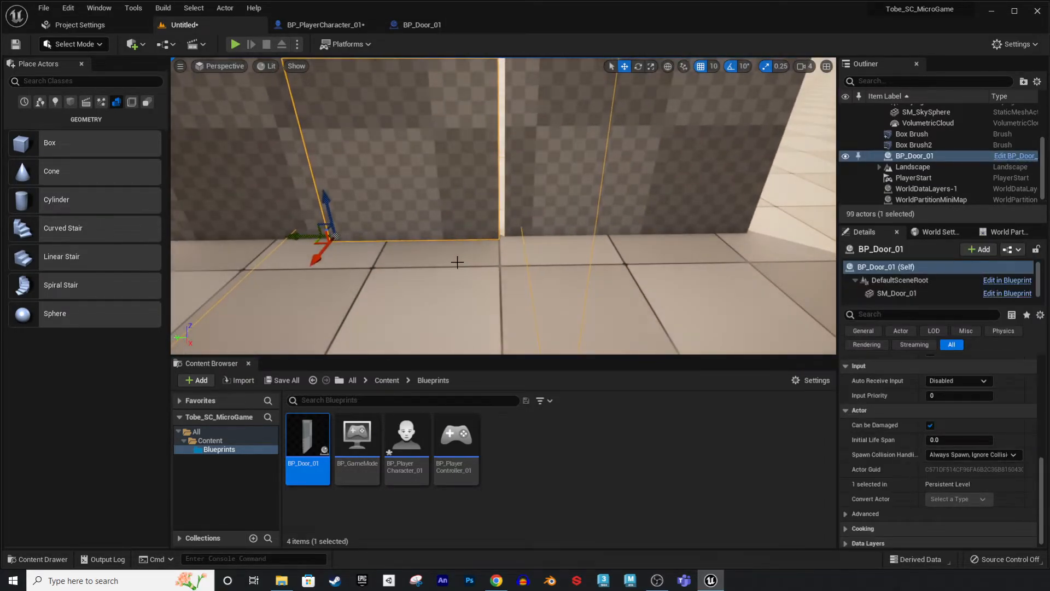
pyautogui.moveTo(390, 250); pyautogui.dragTo(547, 278, button='right')
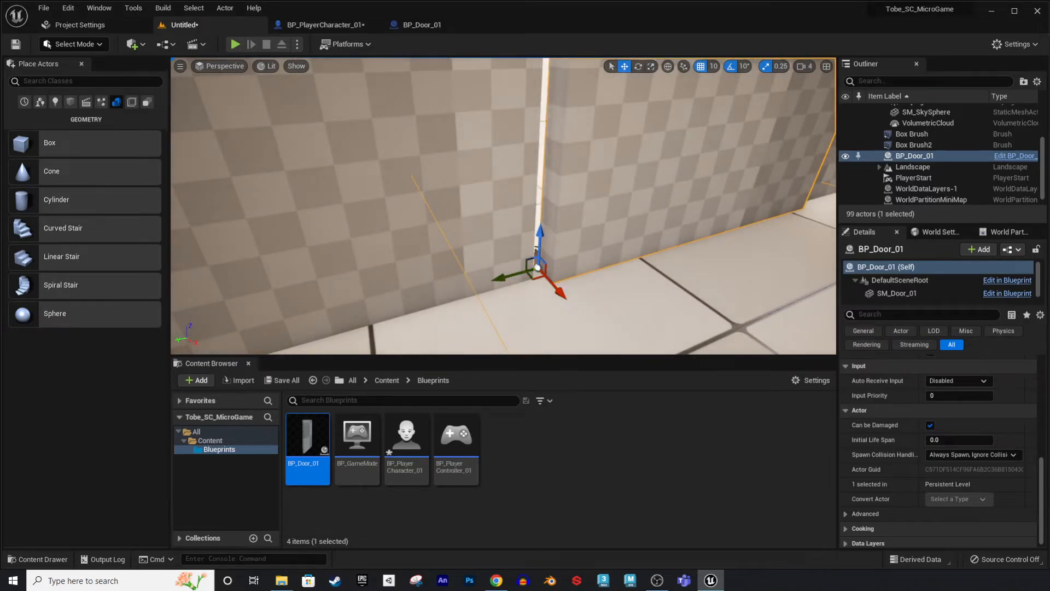
# Set the position grid snap to 5 and shift the BP_Door_01 actor sideways to close the gap in the doorway.
pyautogui.click(715, 66)
pyautogui.click(728, 107)
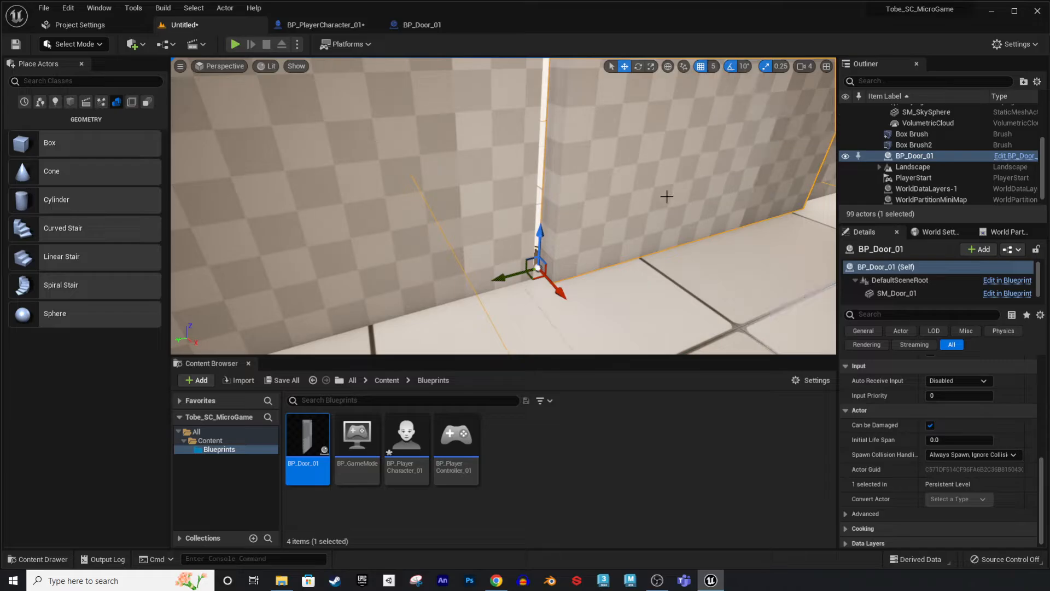
pyautogui.moveTo(513, 279); pyautogui.dragTo(498, 283)
pyautogui.moveTo(498, 283); pyautogui.dragTo(626, 269, button='right')
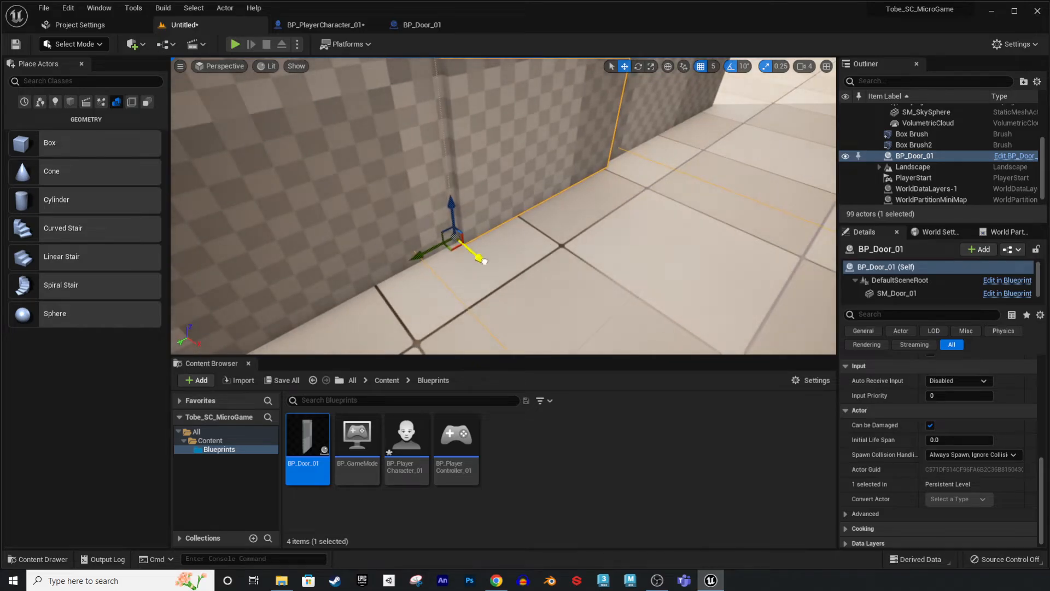
pyautogui.moveTo(476, 255); pyautogui.dragTo(579, 247, button='right')
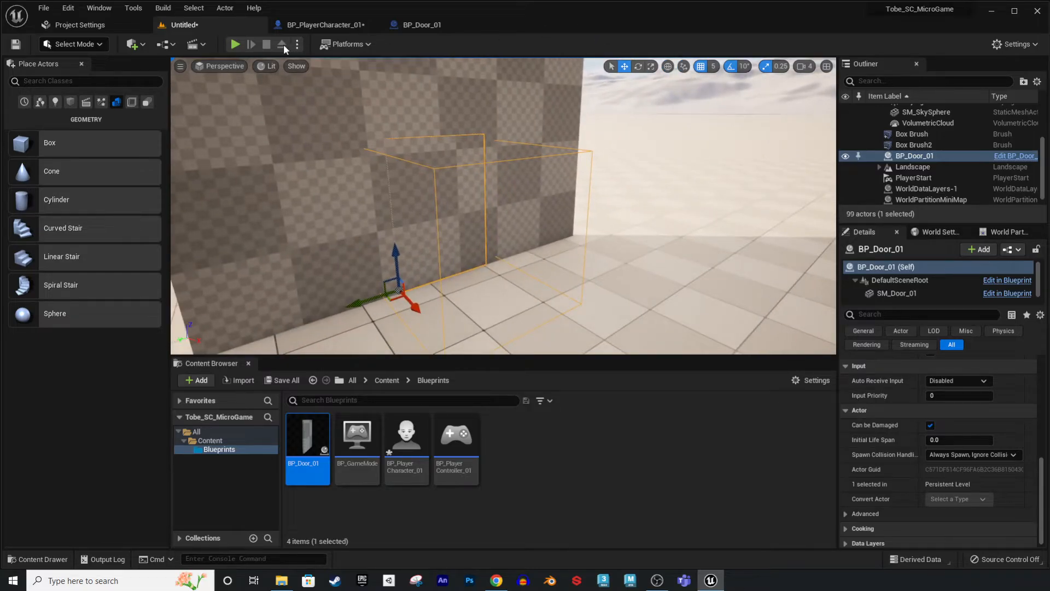
# Play the level and walk the player into and out of the door's box trigger to test the overlap message.
pyautogui.click(236, 44)
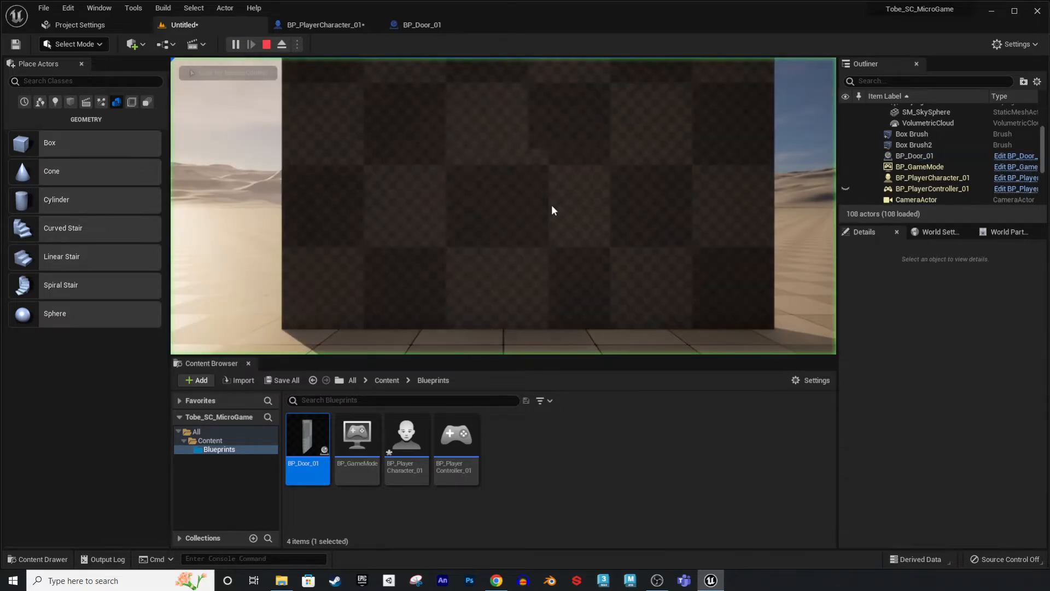
pyautogui.press('w')
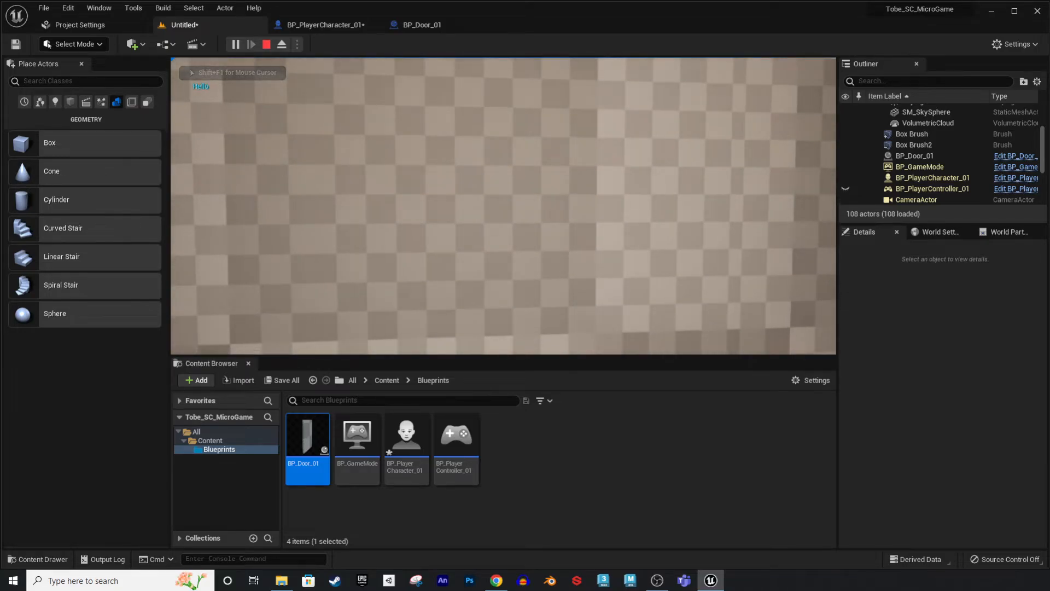
pyautogui.press('s')
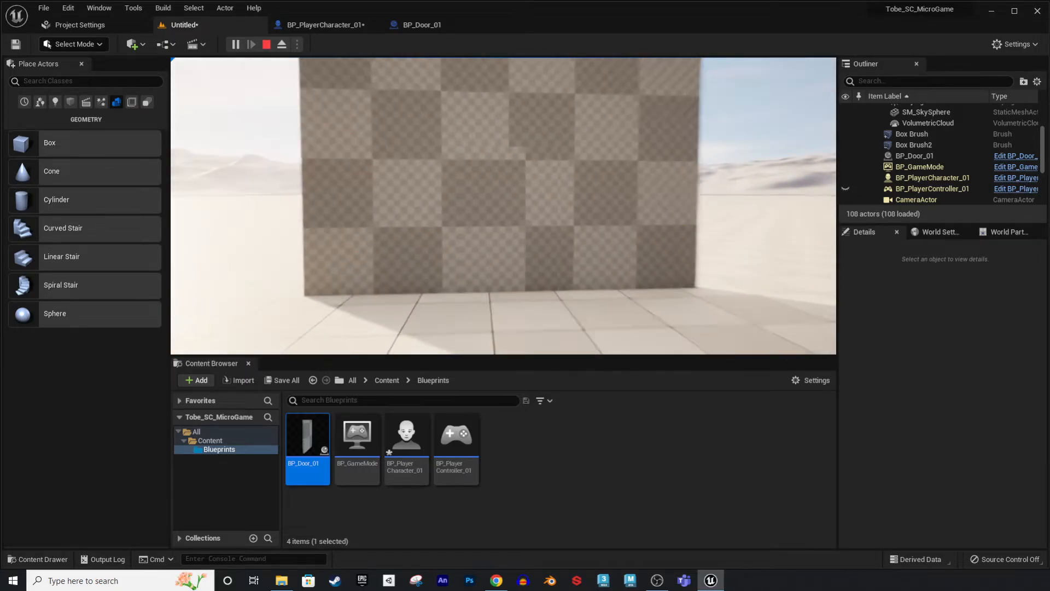
pyautogui.press('w')
pyautogui.press('s')
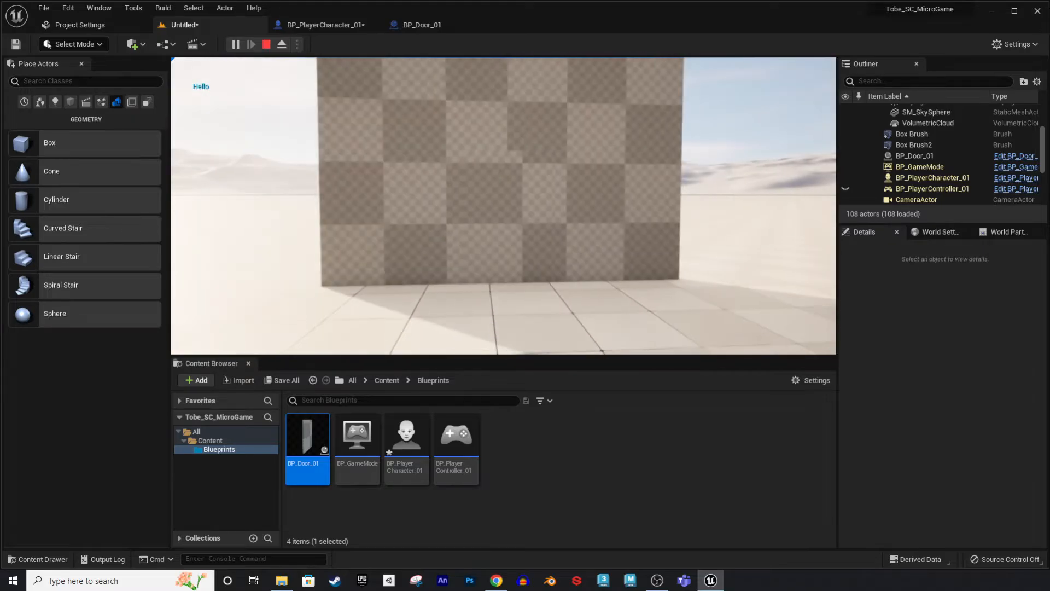
pyautogui.press('Escape')
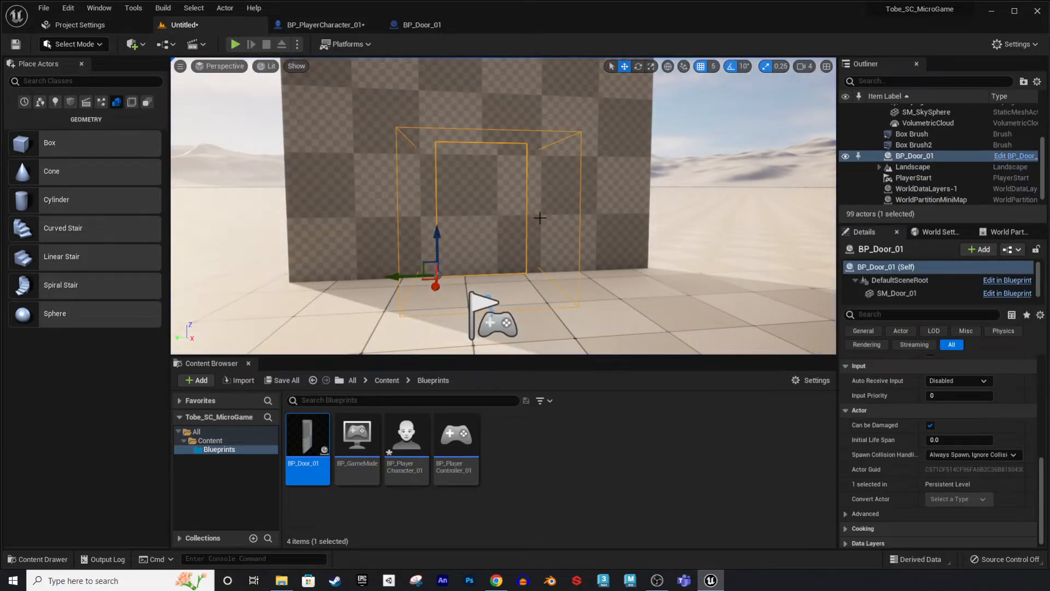
# Add an OnComponentEndOverlap event for the Box component to BP_Door_01's Event Graph.
pyautogui.click(425, 23)
pyautogui.moveTo(488, 500); pyautogui.dragTo(532, 376, button='right')
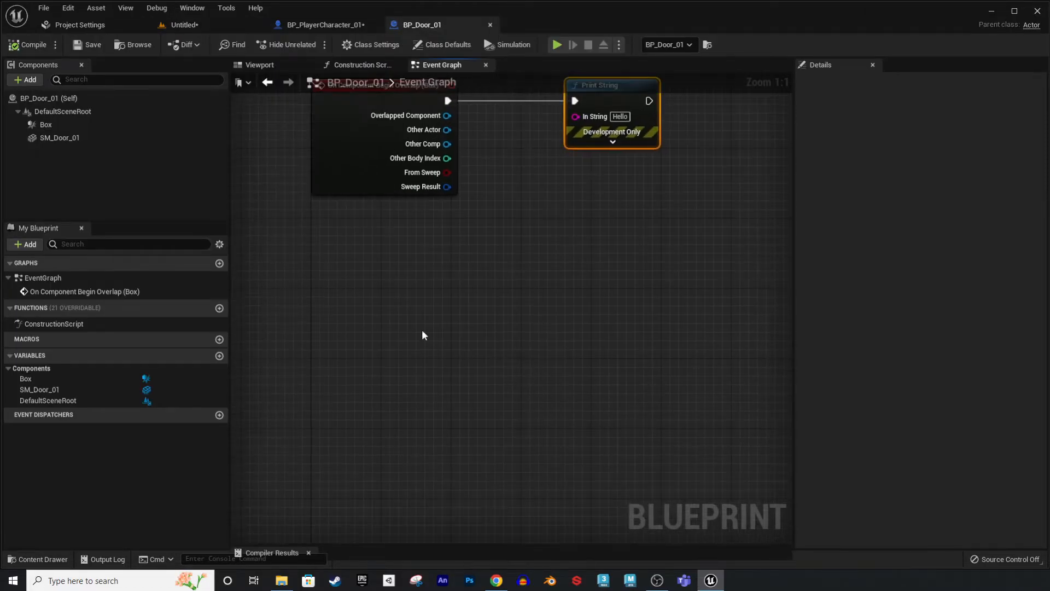
pyautogui.rightClick(50, 124)
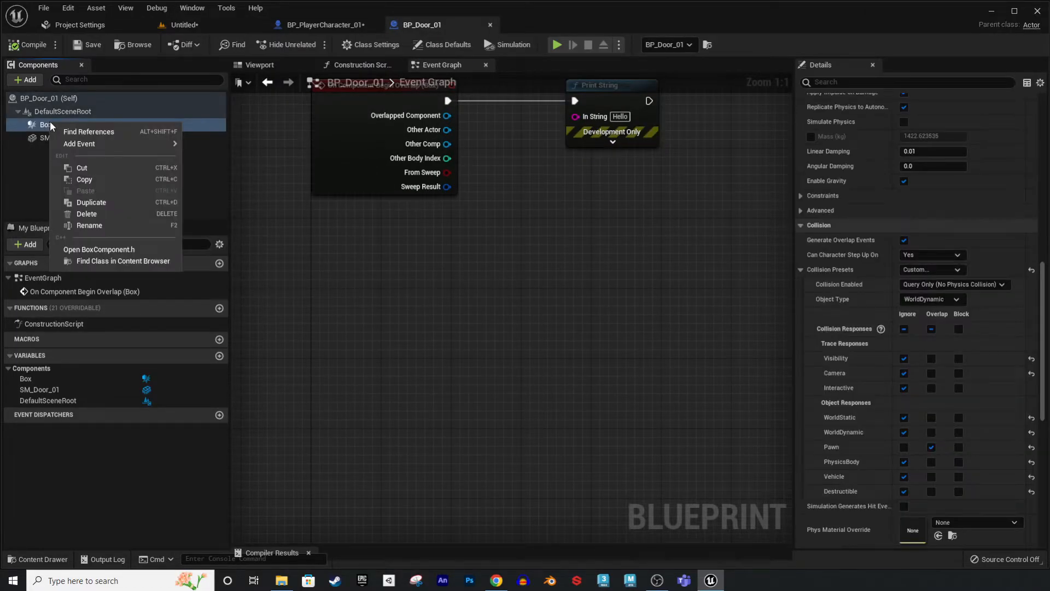
pyautogui.moveTo(110, 143)
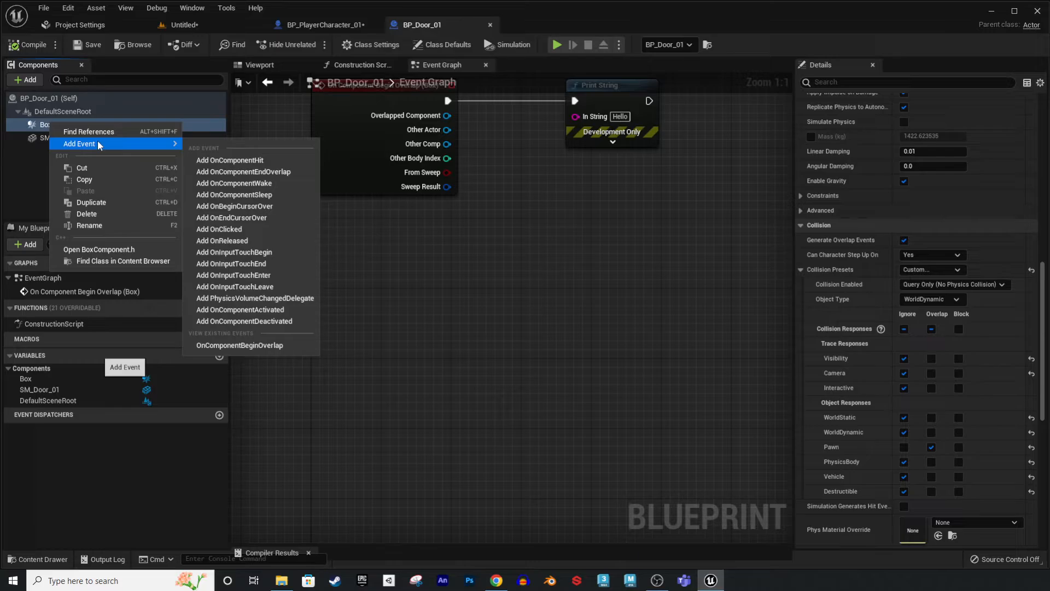
pyautogui.click(229, 172)
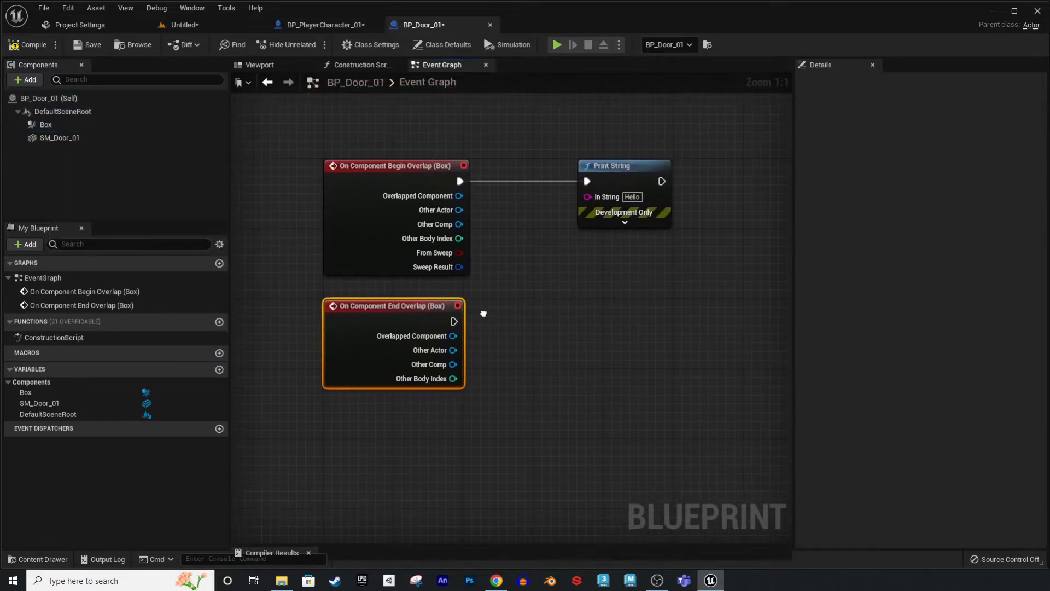
# Connect a Print String node reading "Goodbye" to the End Overlap event and align it level with the event.
pyautogui.moveTo(459, 321); pyautogui.dragTo(602, 322)
pyautogui.write('print')
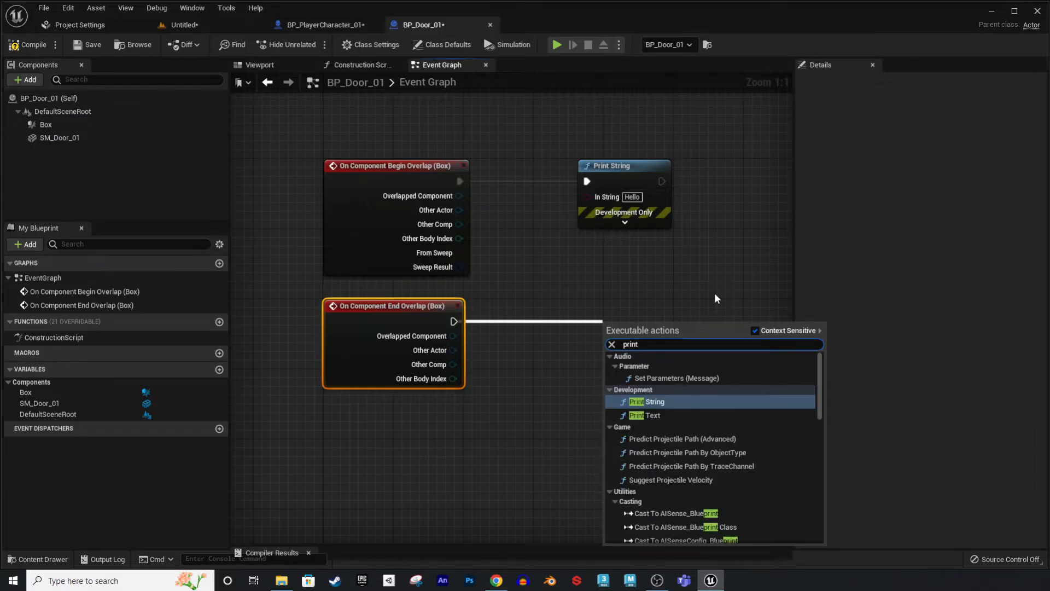
pyautogui.press('Return')
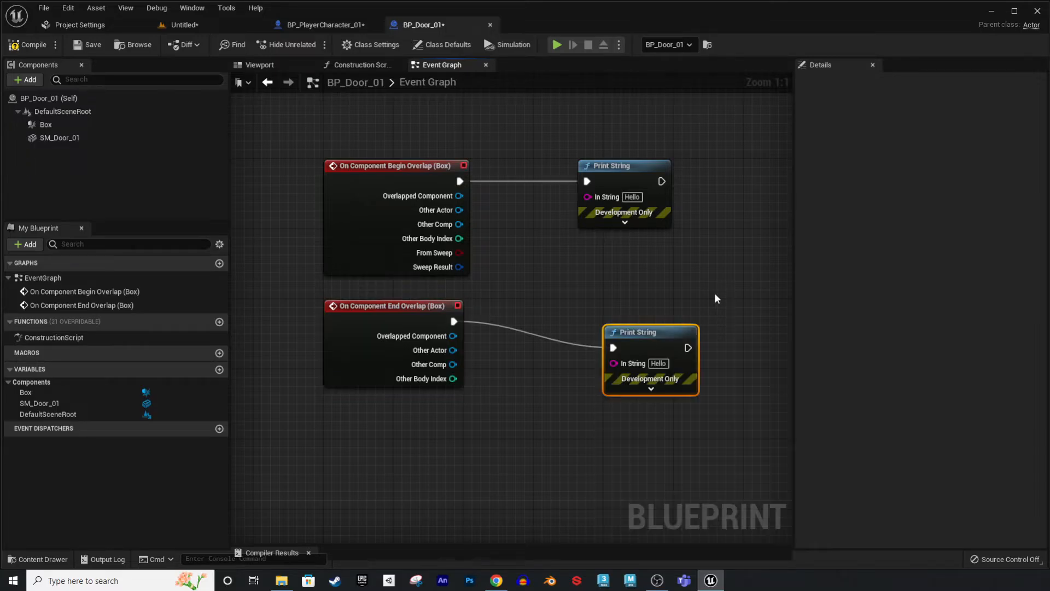
pyautogui.click(658, 363)
pyautogui.write('Goodbye')
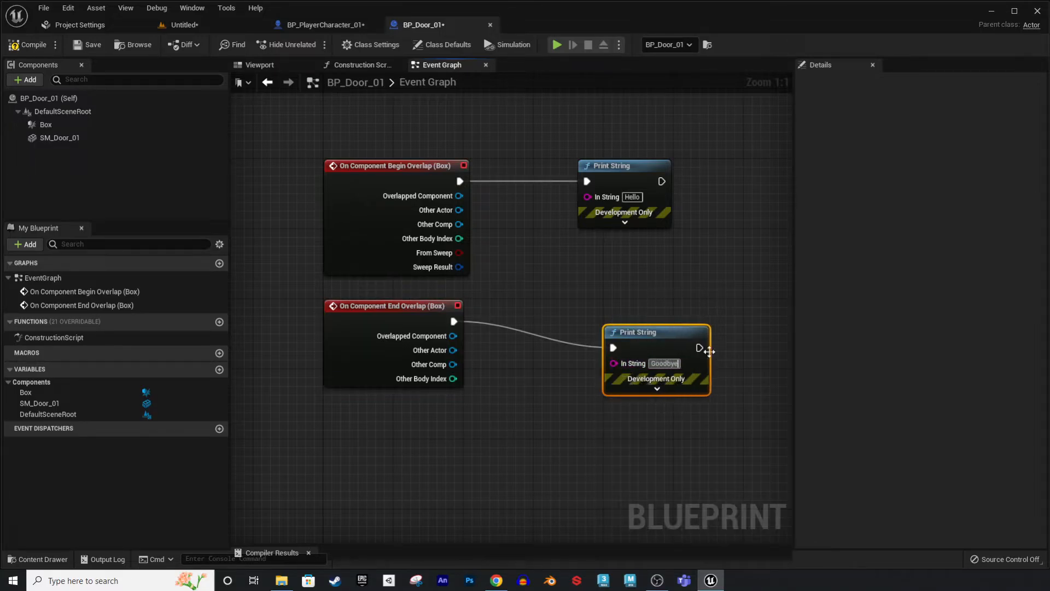
pyautogui.press('Return')
pyautogui.moveTo(657, 335); pyautogui.dragTo(640, 309)
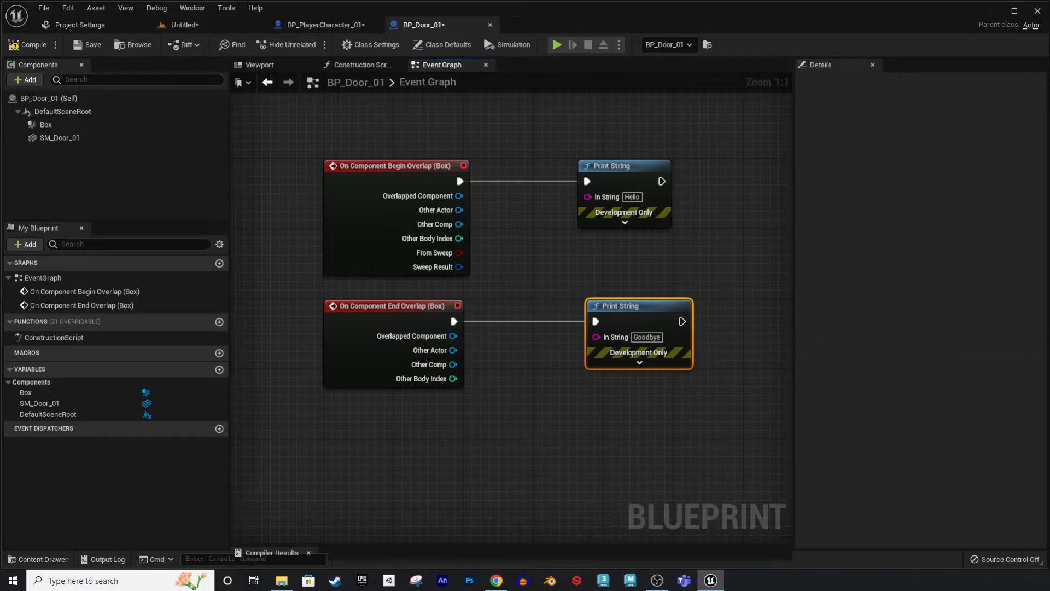
# Compile and save BP_Door_01, and play-test walking into and out of the door's trigger.
pyautogui.click(23, 45)
pyautogui.click(93, 45)
pyautogui.hotkey('alt', 'p')
pyautogui.press('w')
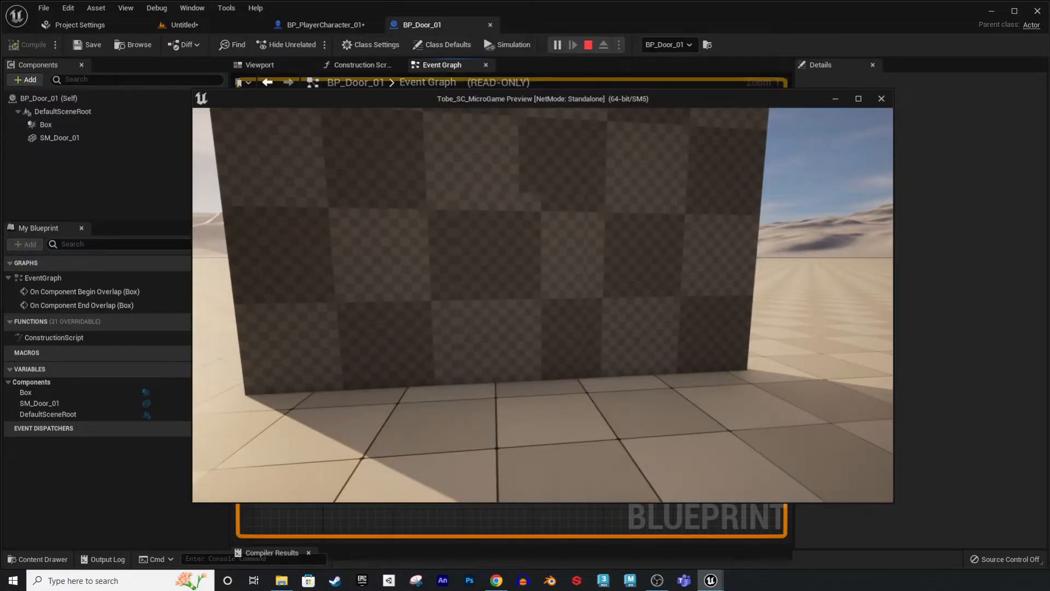
pyautogui.press('s')
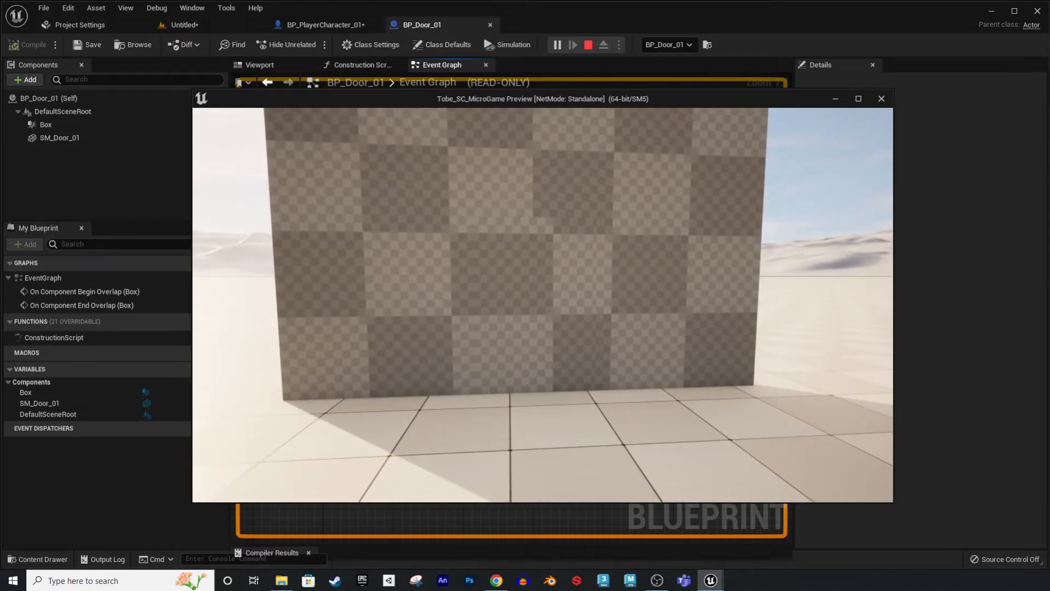
pyautogui.press('Escape')
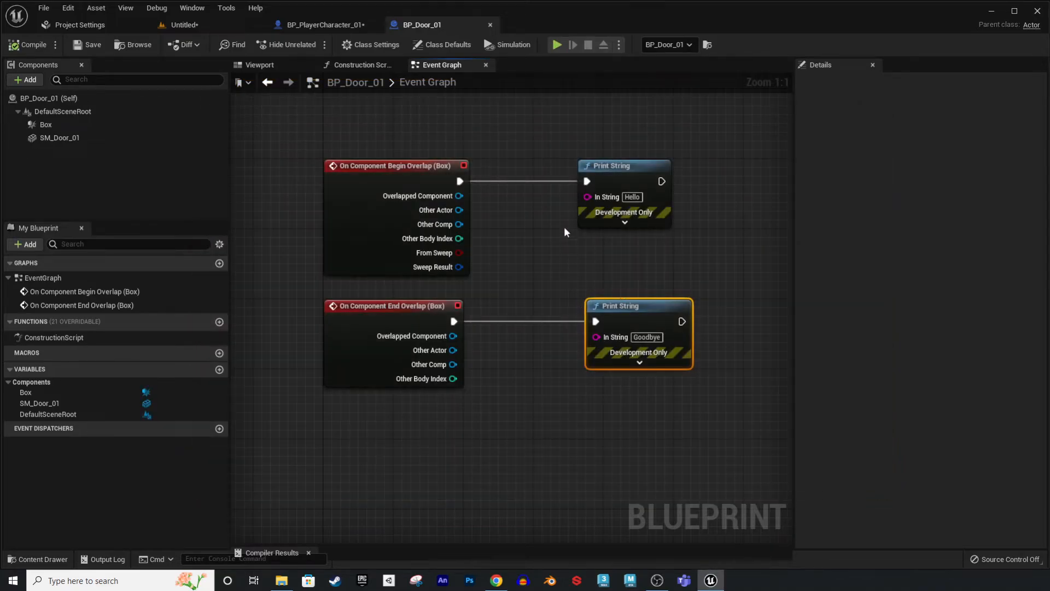
# Delete both Print String nodes and move the End Overlap event further down, away from the Begin Overlap event.
pyautogui.moveTo(551, 144); pyautogui.dragTo(729, 421)
pyautogui.press('Delete')
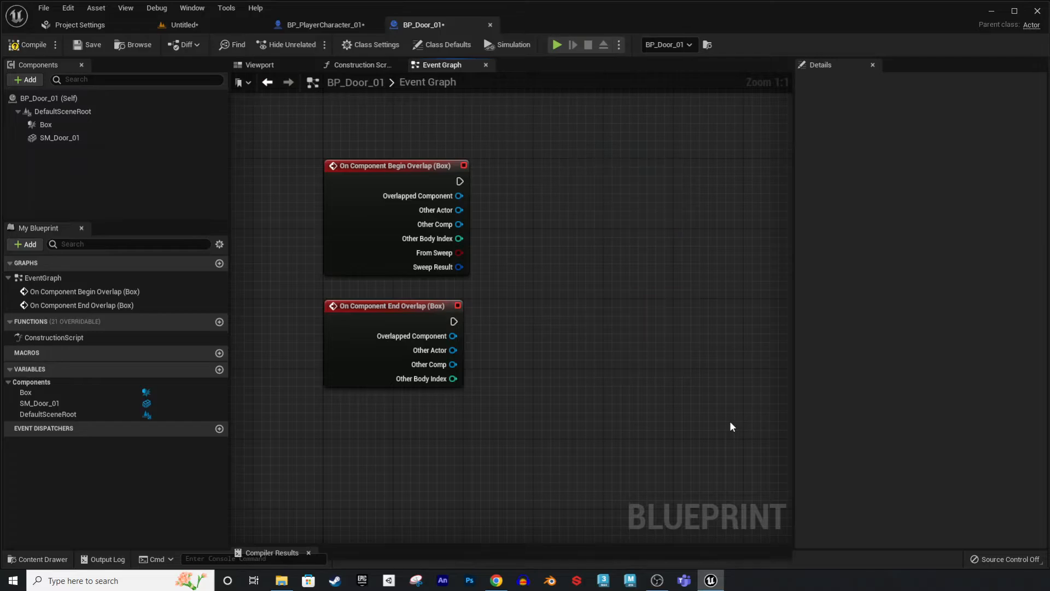
pyautogui.moveTo(393, 312); pyautogui.dragTo(384, 461)
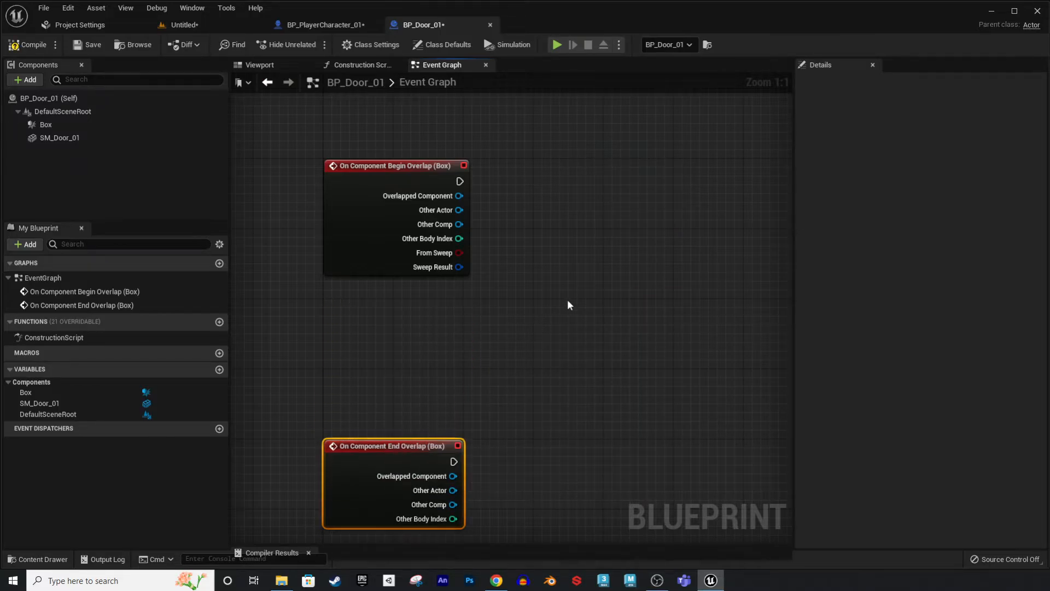
# Add a Timeline node named DoorOpenClose in the empty space beside the Begin Overlap event.
pyautogui.moveTo(566, 300); pyautogui.dragTo(449, 350, button='right')
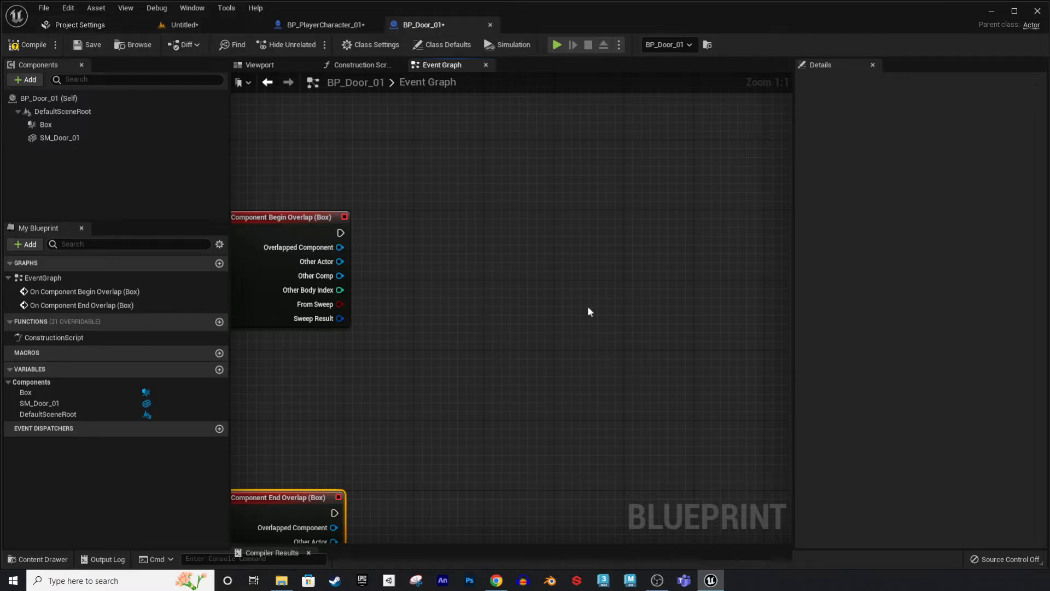
pyautogui.moveTo(512, 240); pyautogui.dragTo(543, 237, button='right')
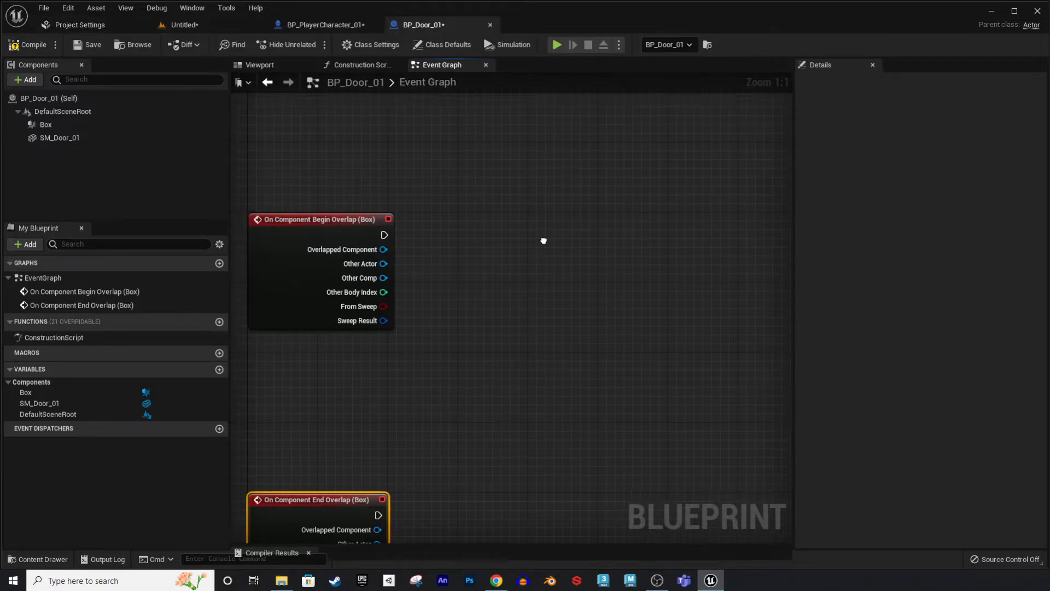
pyautogui.rightClick(586, 242)
pyautogui.write('add time')
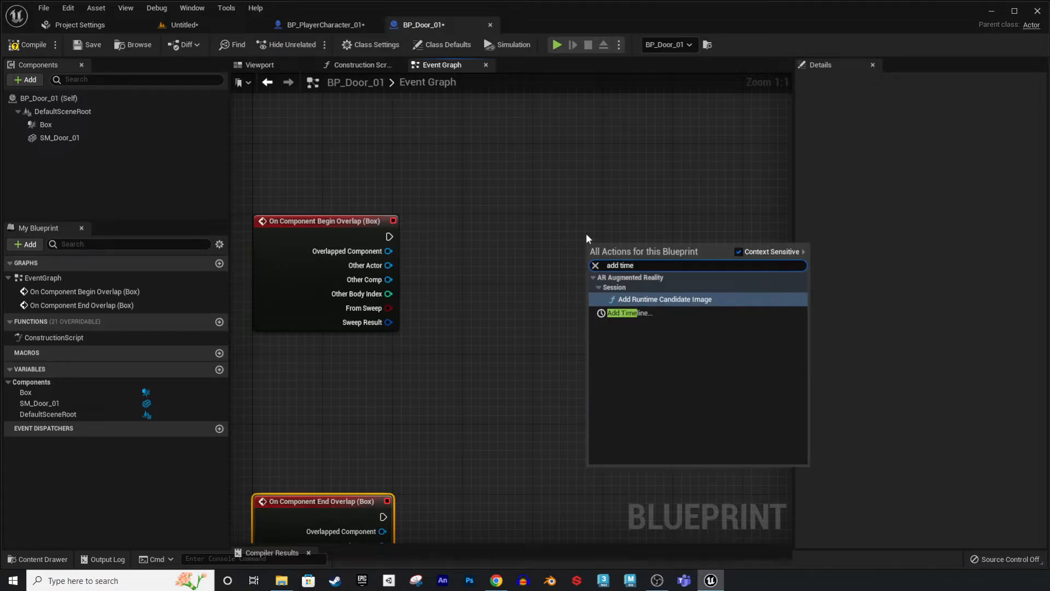
pyautogui.press('Down')
pyautogui.press('Return')
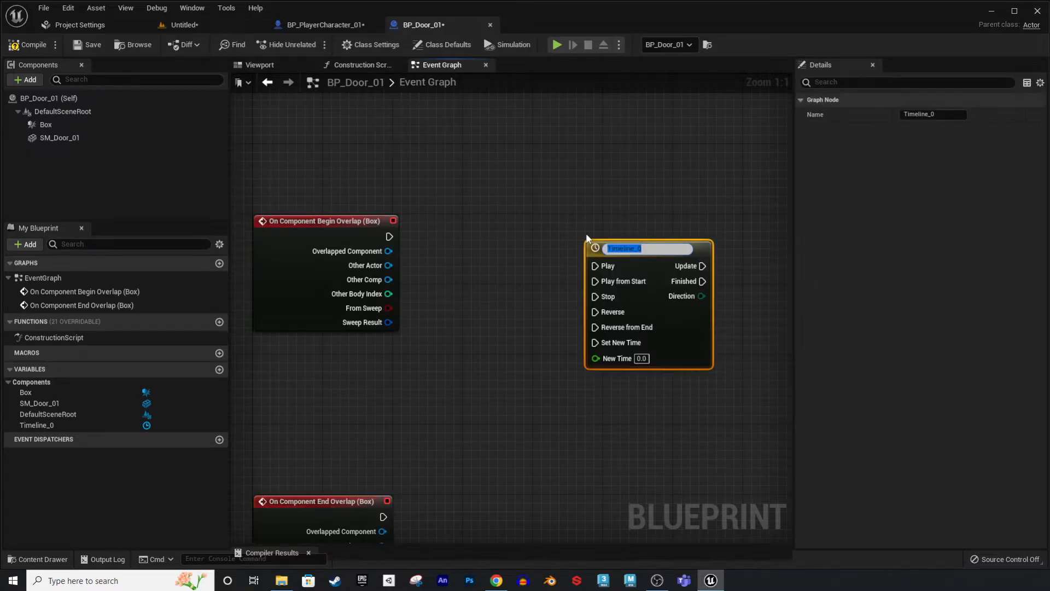
pyautogui.write('DoorOpenClose')
pyautogui.press('Return')
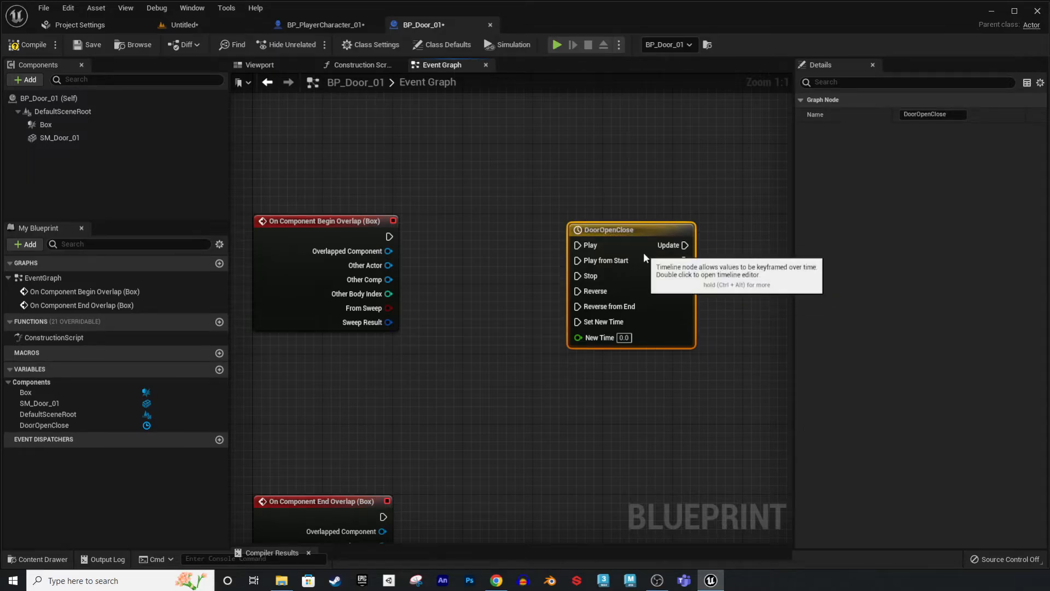
# Open the DoorOpenClose timeline for editing and add a float track named Driver.
pyautogui.doubleClick(639, 245)
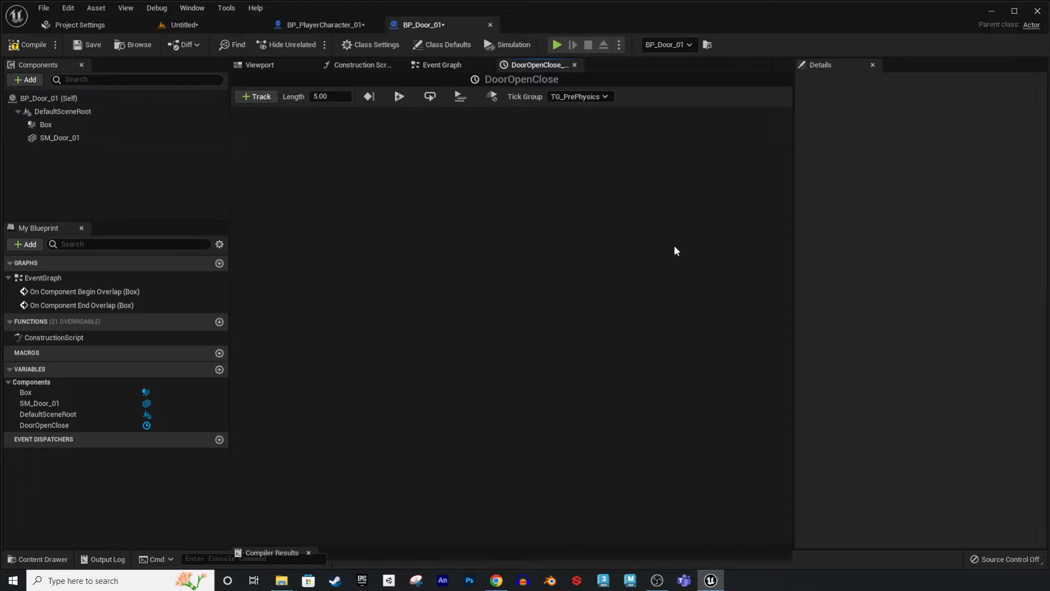
pyautogui.click(259, 98)
pyautogui.click(271, 110)
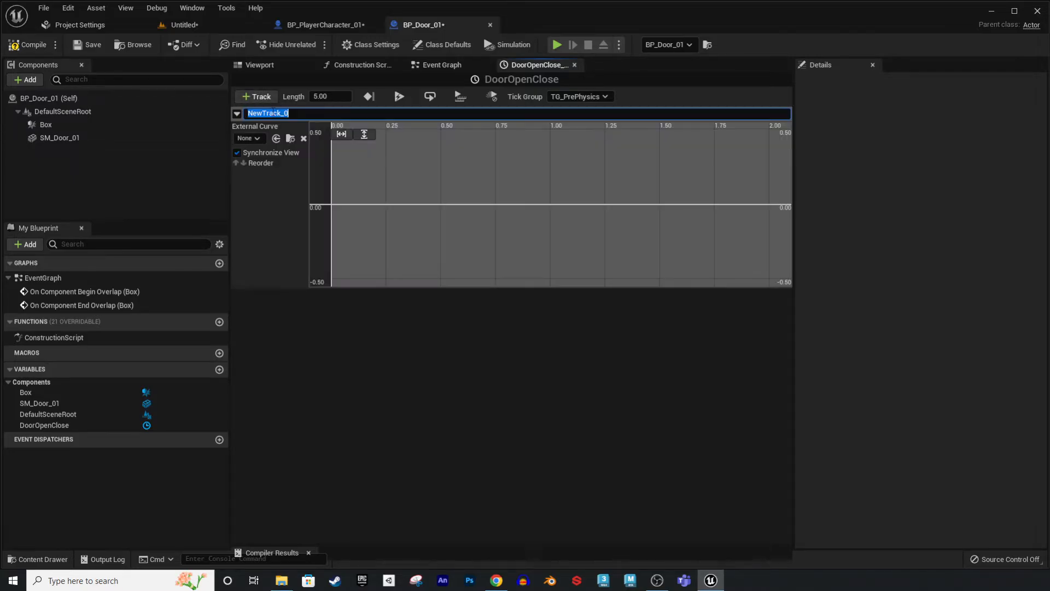
pyautogui.write('Driver')
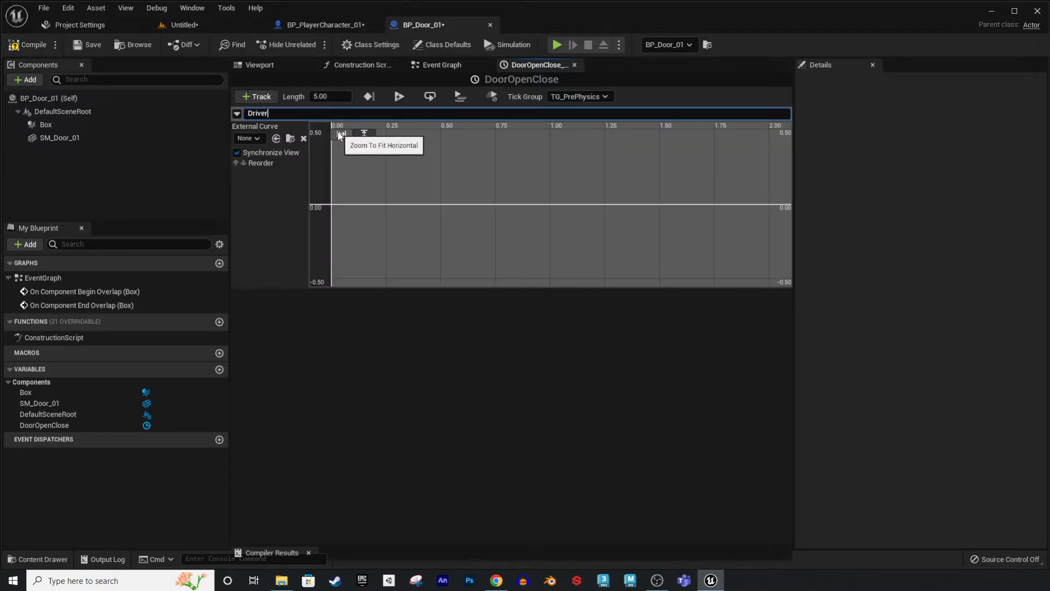
pyautogui.press('Return')
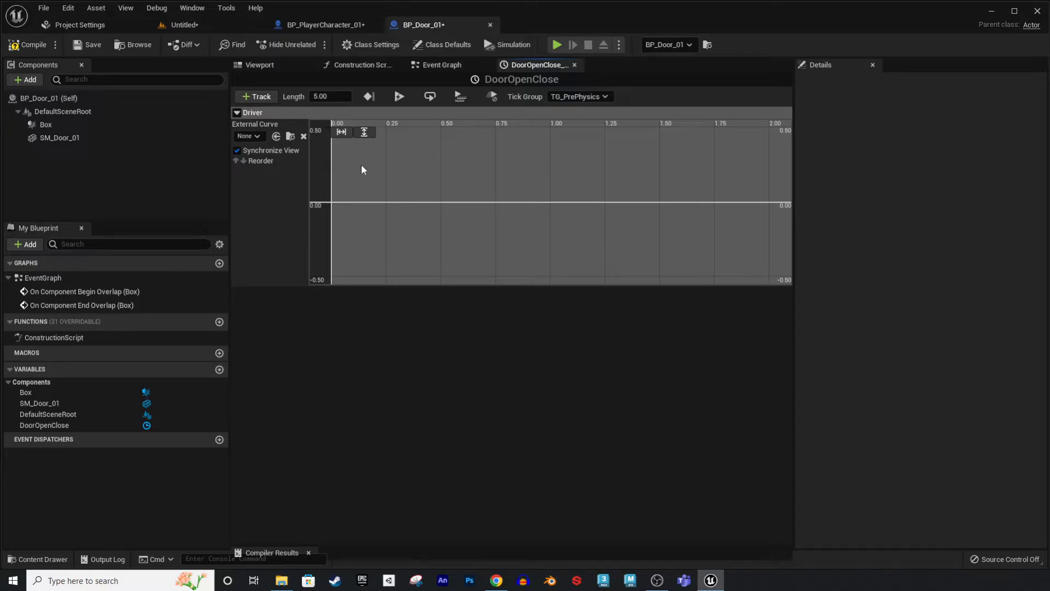
# Add two keys to the Driver curve, one at the start and one at about 0.5 seconds, and set the first key's time to 0.
pyautogui.keyDown('shift'); pyautogui.click(331, 203); pyautogui.keyUp('shift')
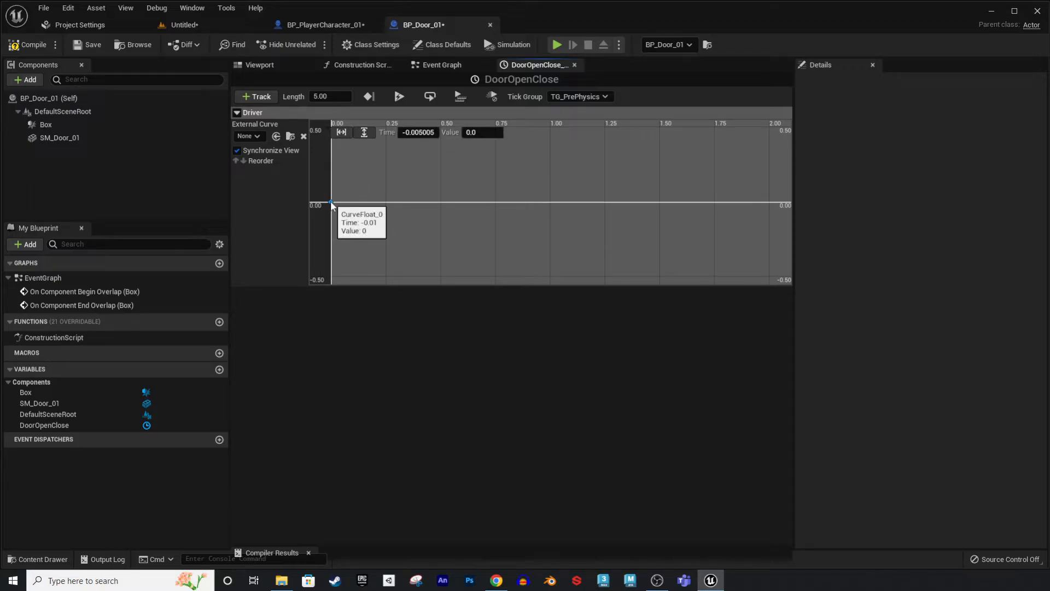
pyautogui.keyDown('shift'); pyautogui.click(441, 202); pyautogui.keyUp('shift')
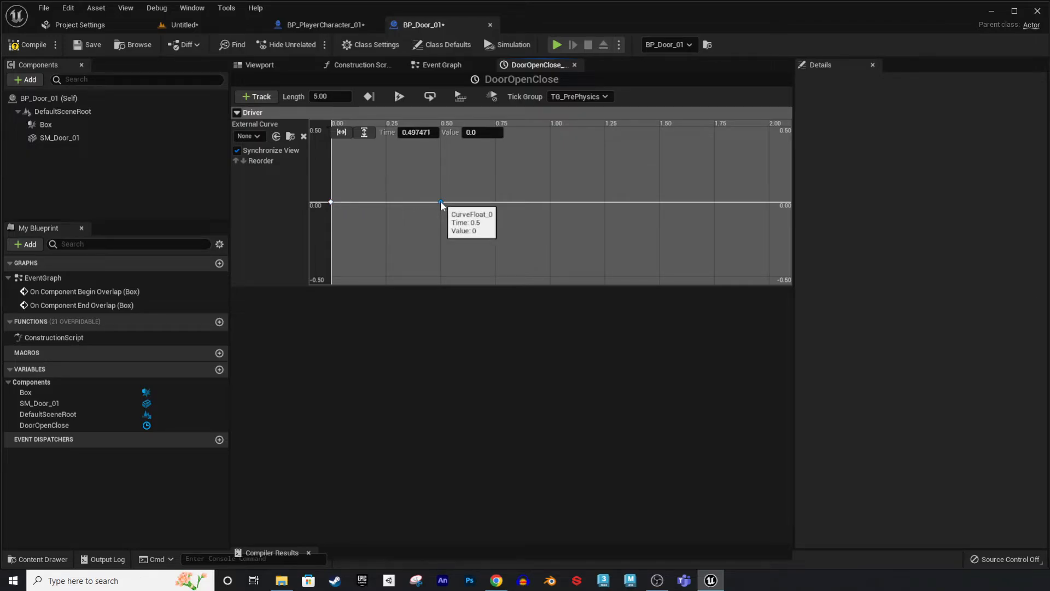
pyautogui.click(330, 203)
pyautogui.click(418, 133)
pyautogui.write('0')
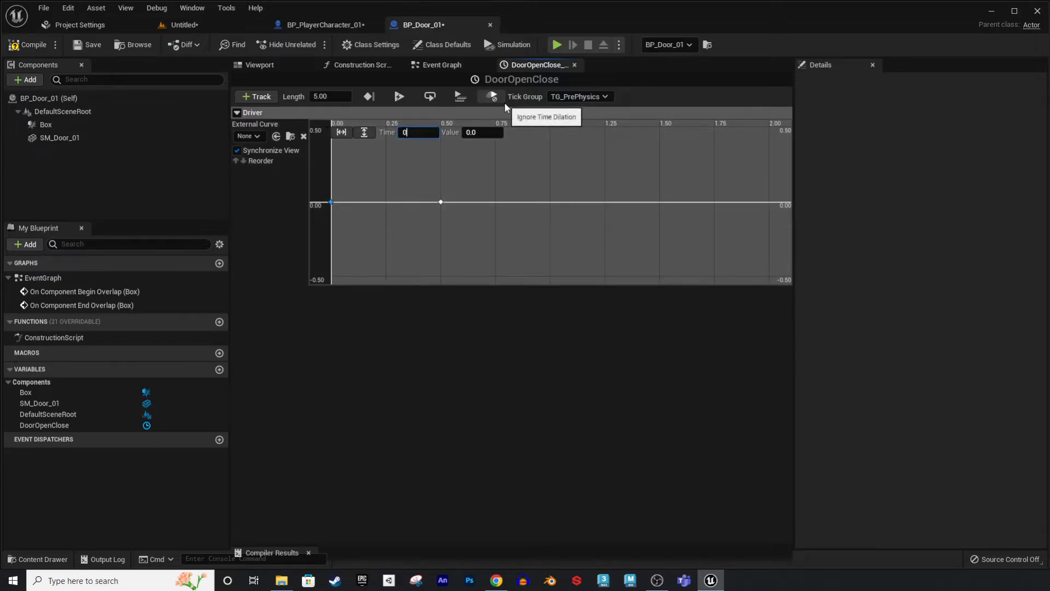
pyautogui.press('Return')
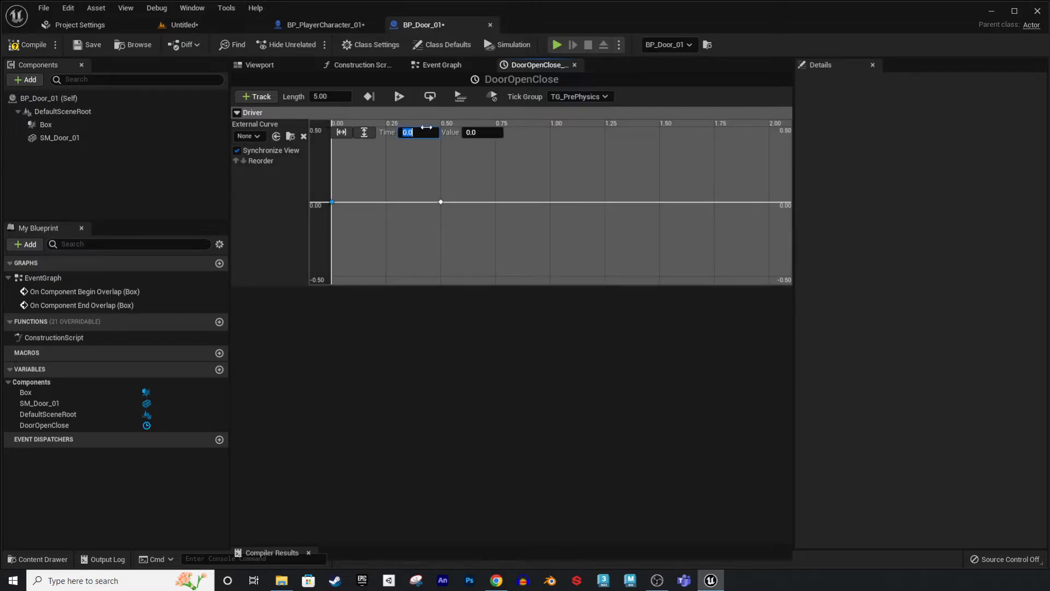
# Set the second Driver key to time 0.5 and value 1.
pyautogui.keyDown('shift'); pyautogui.click(442, 200); pyautogui.keyUp('shift')
pyautogui.write('1')
pyautogui.press('Return')
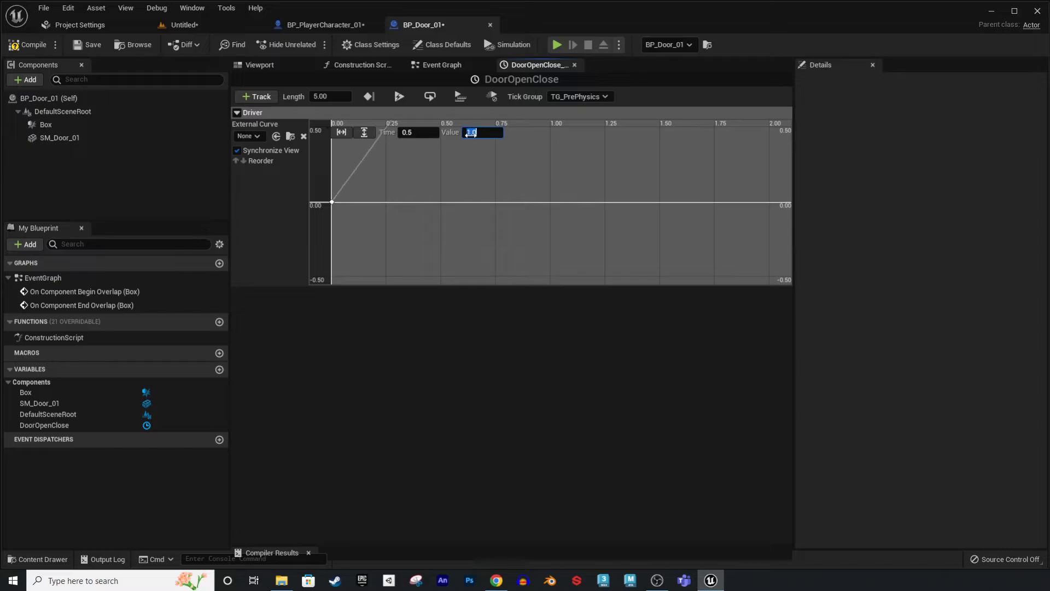
# Set the key interpolation of the first Driver key, at time 0, to Auto.
pyautogui.moveTo(463, 182); pyautogui.dragTo(451, 230, button='right')
pyautogui.scroll(-4, 455, 222)
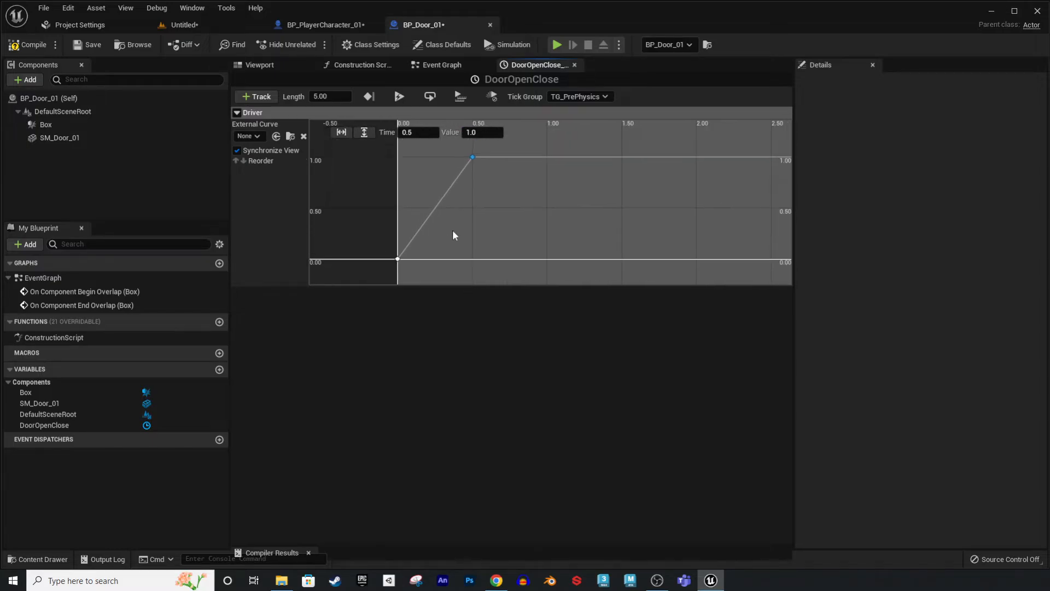
pyautogui.rightClick(397, 259)
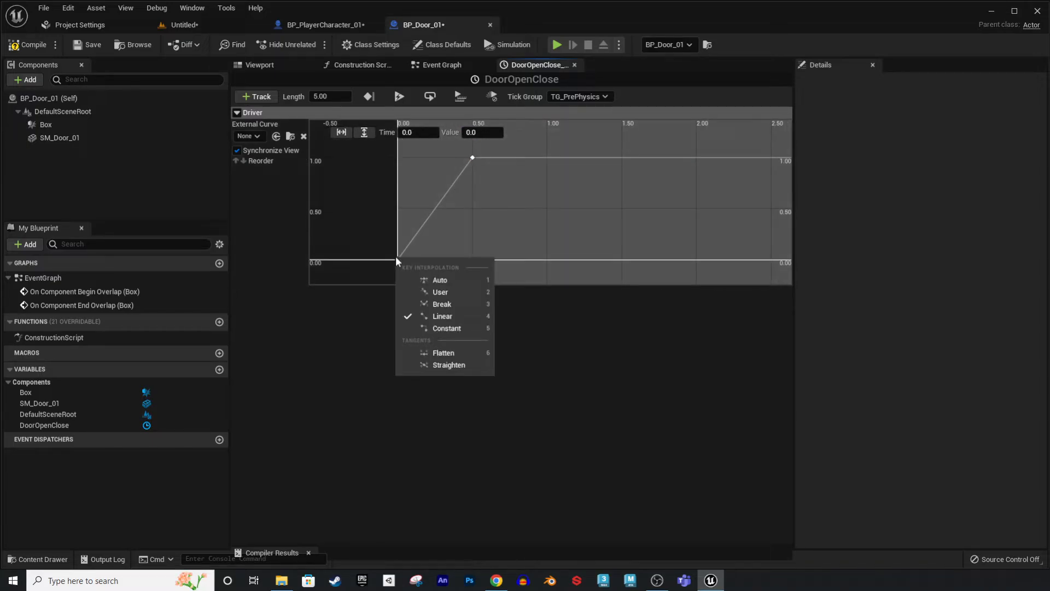
pyautogui.click(432, 277)
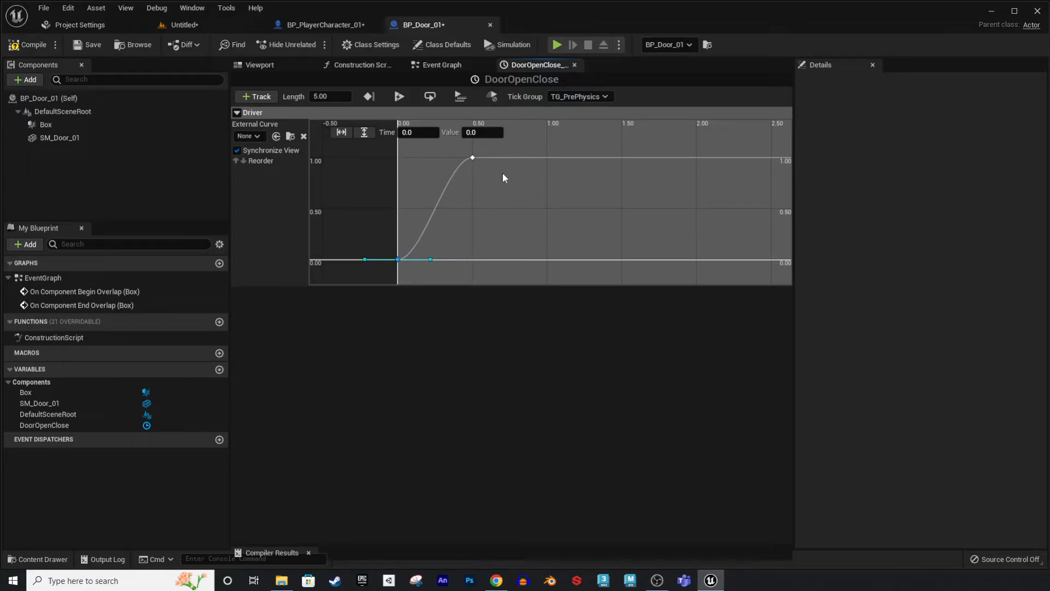
# Set the DoorOpenClose timeline's length to 0.5 seconds, and compile and save BP_Door_01.
pyautogui.click(327, 96)
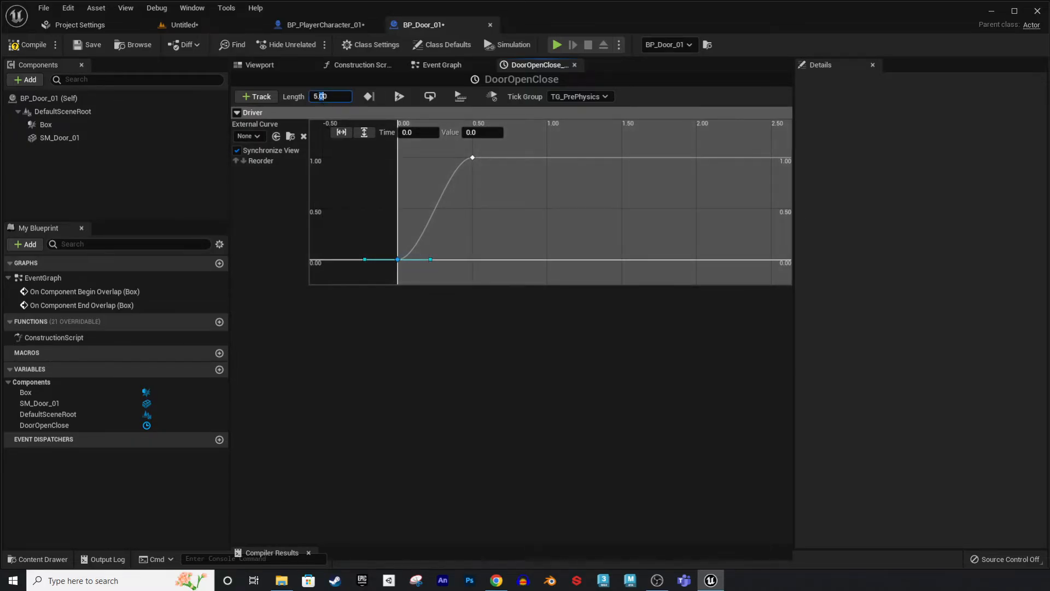
pyautogui.write('.5')
pyautogui.press('Return')
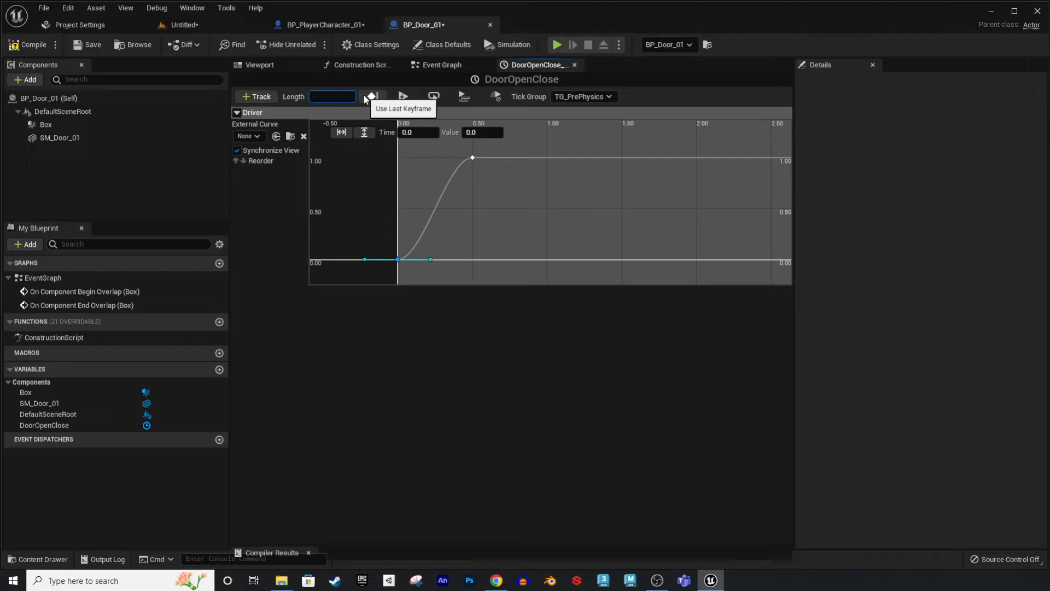
pyautogui.press('Return')
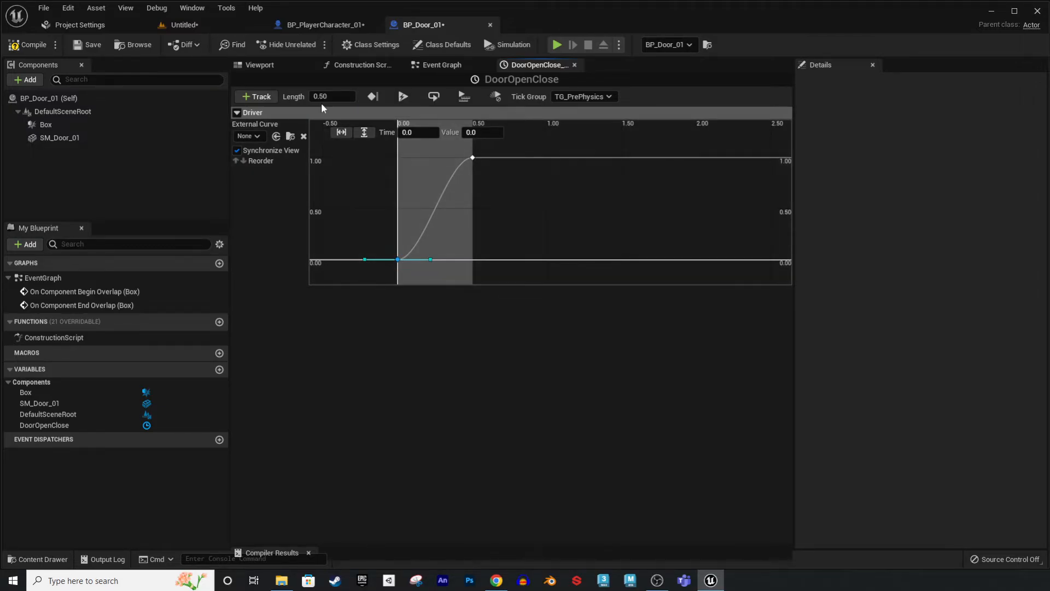
pyautogui.click(22, 44)
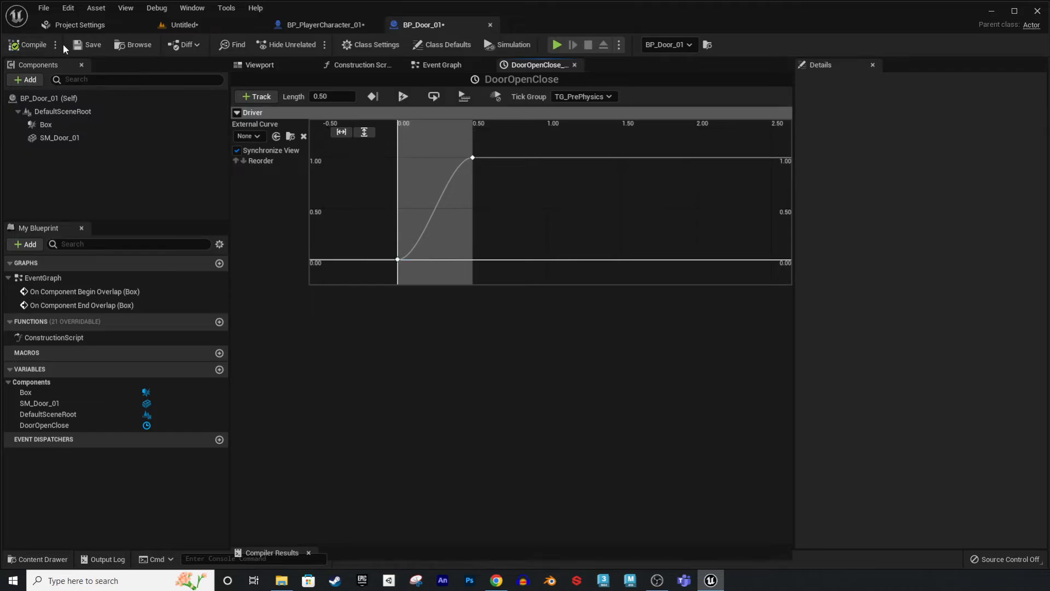
pyautogui.click(88, 45)
# In the Event Graph, connect Begin Overlap to DoorOpenClose's Play input and End Overlap to its Reverse input, aligning the timeline level with Begin Overlap.
pyautogui.click(441, 65)
pyautogui.moveTo(624, 229); pyautogui.dragTo(542, 194, button='right')
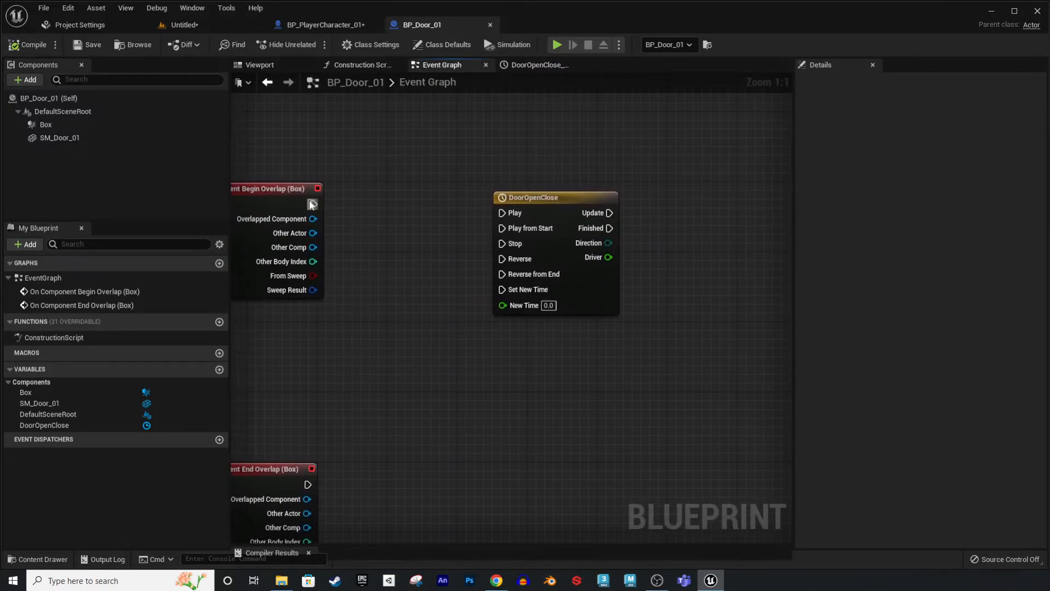
pyautogui.moveTo(274, 200); pyautogui.dragTo(316, 221, button='right')
pyautogui.moveTo(349, 221); pyautogui.dragTo(535, 230)
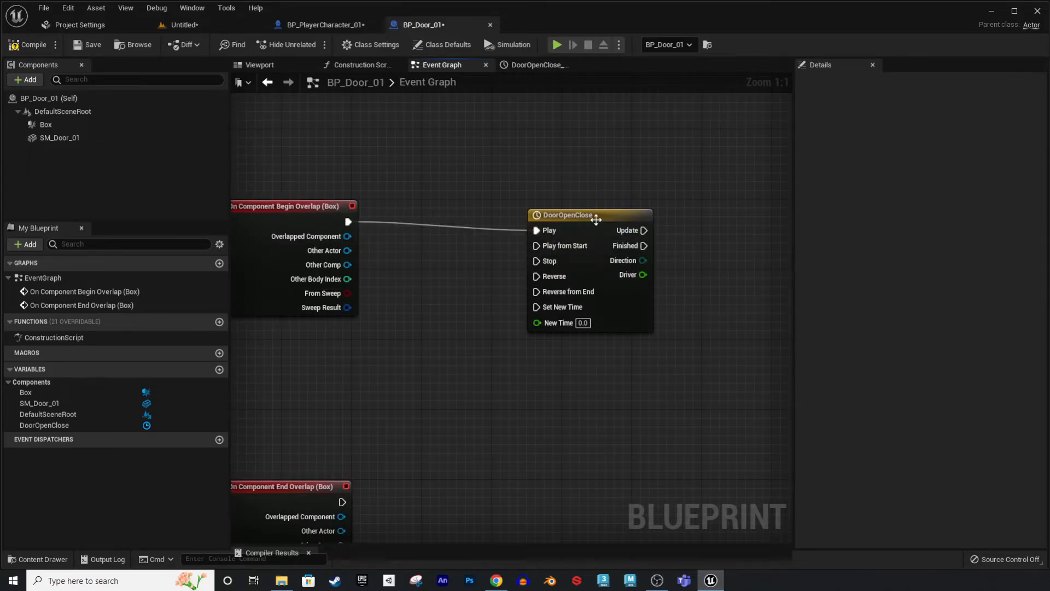
pyautogui.moveTo(595, 214); pyautogui.dragTo(576, 205)
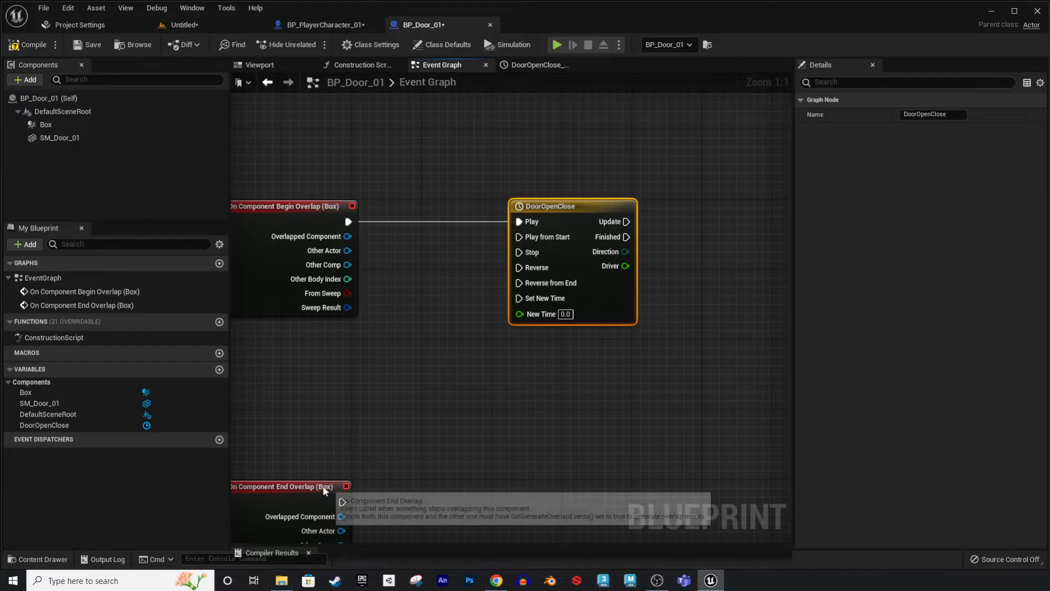
pyautogui.moveTo(323, 485); pyautogui.dragTo(520, 268)
# Add a Lerp (Rotator) node beside the DoorOpenClose timeline and connect the Driver output to its Alpha input.
pyautogui.moveTo(625, 369); pyautogui.dragTo(382, 381, button='right')
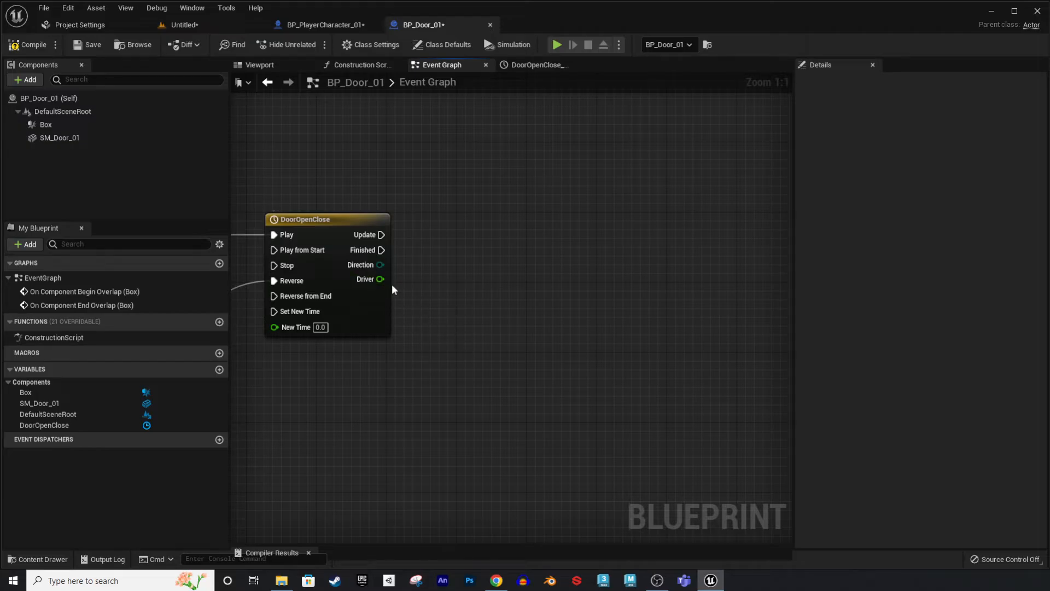
pyautogui.rightClick(475, 329)
pyautogui.write('lerp')
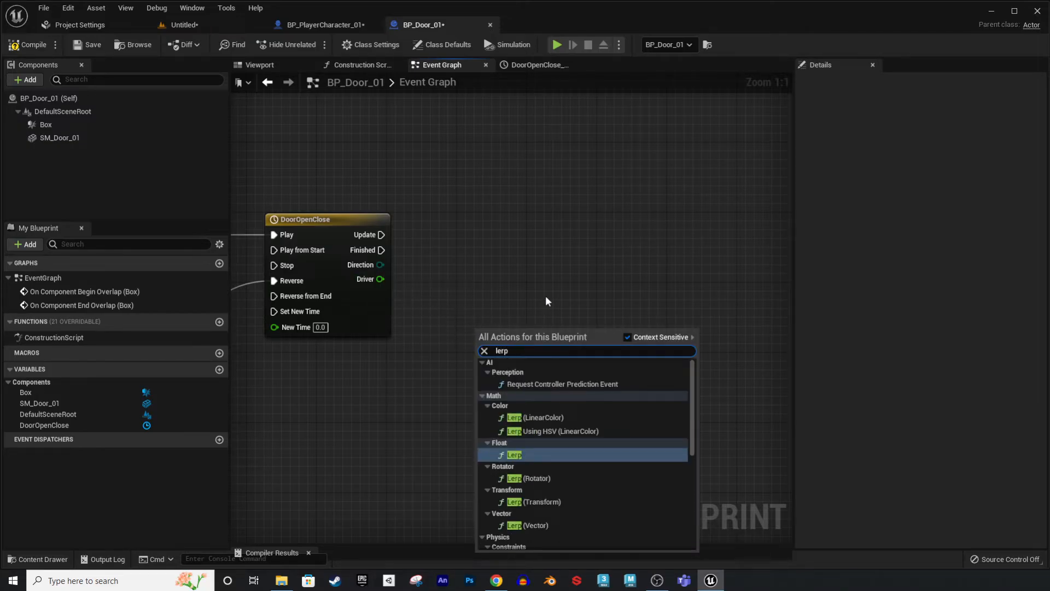
pyautogui.click(533, 481)
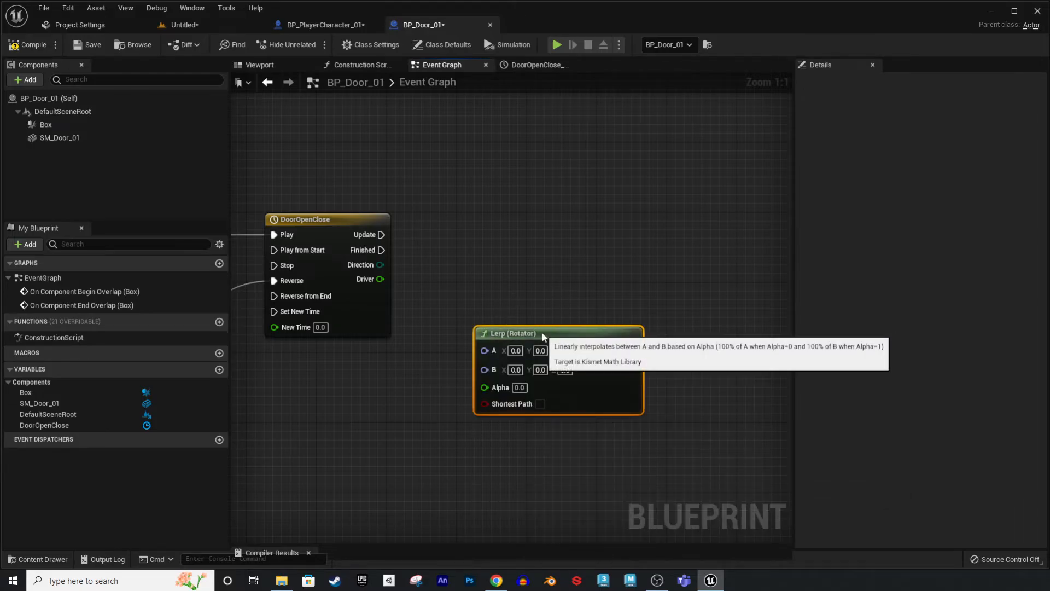
pyautogui.moveTo(542, 332); pyautogui.dragTo(540, 287)
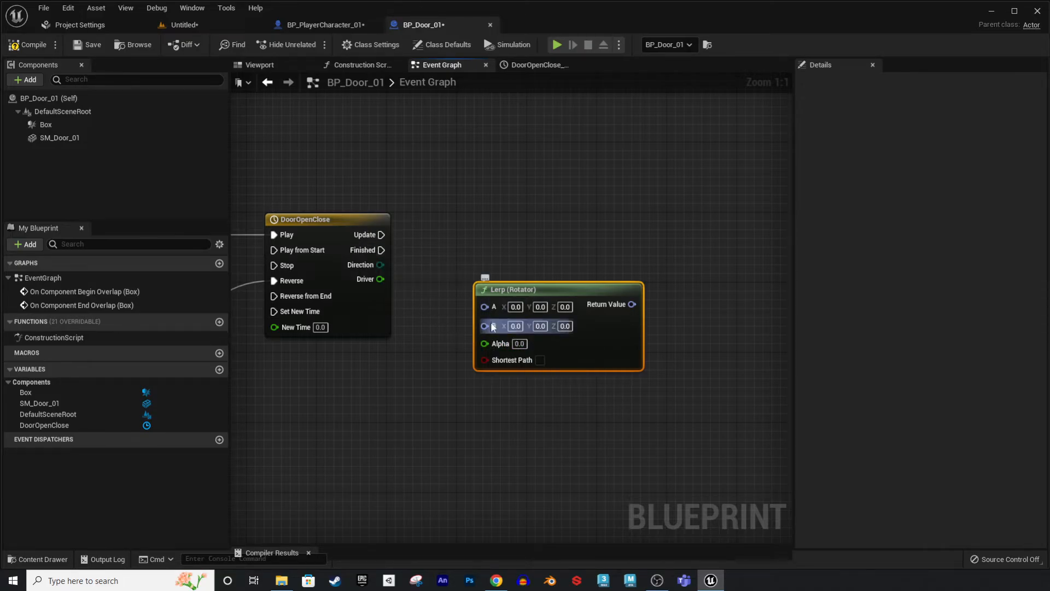
pyautogui.moveTo(380, 278); pyautogui.dragTo(488, 346)
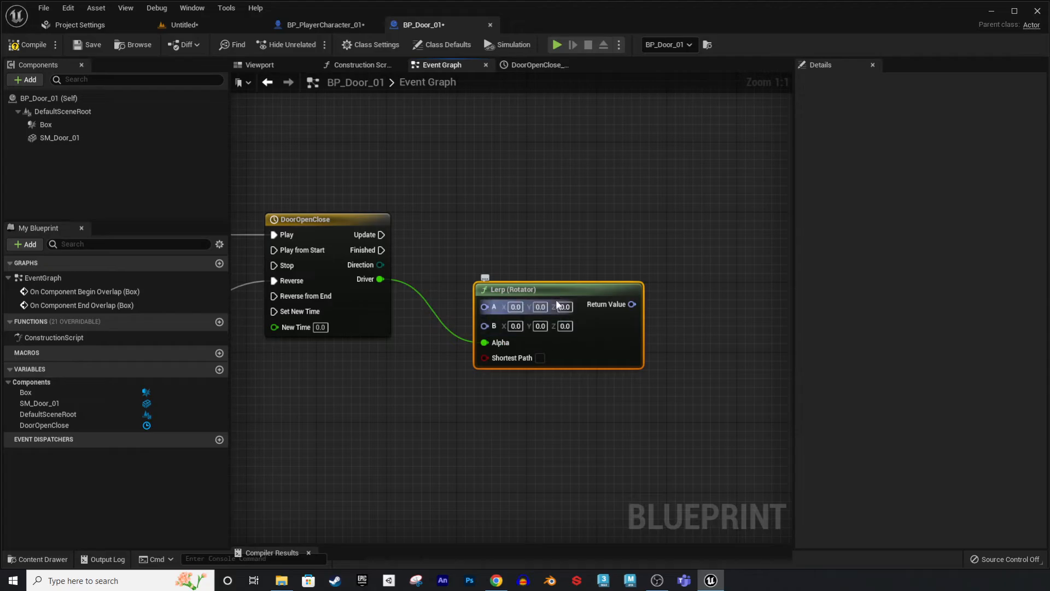
# Test-rotate the SM_Door_01 mesh about Z to about -80° in the viewport, and reset its Z rotation to 0.
pyautogui.click(92, 126)
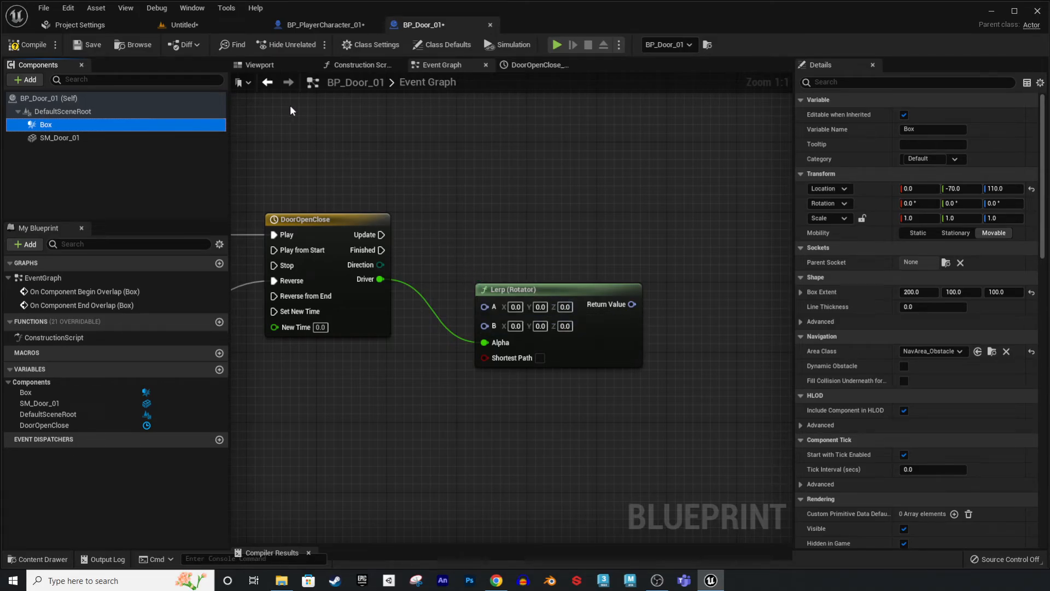
pyautogui.click(258, 65)
pyautogui.click(470, 327)
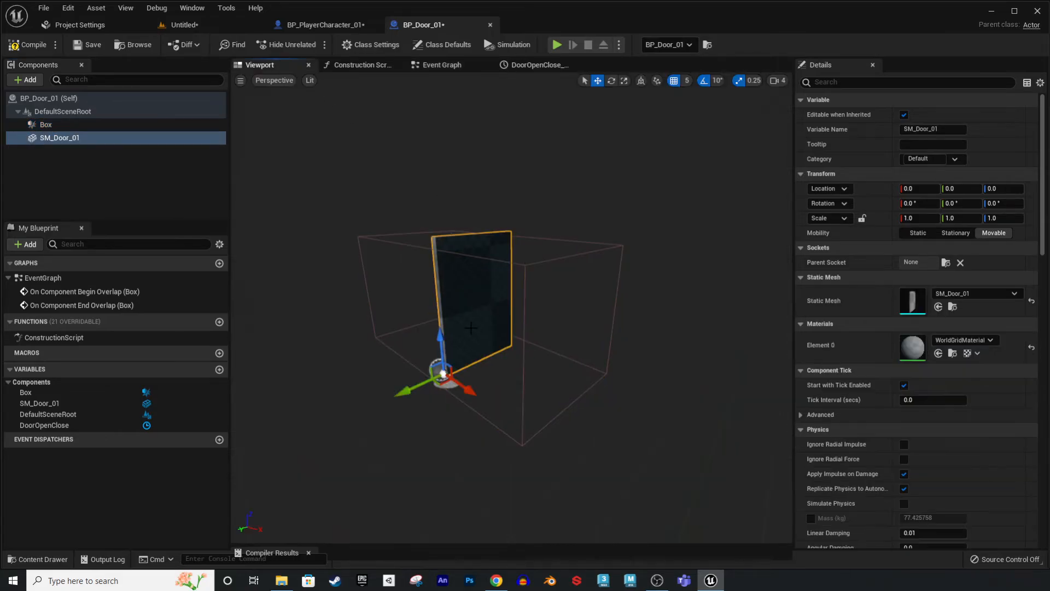
pyautogui.press('e')
pyautogui.moveTo(429, 407); pyautogui.dragTo(498, 355)
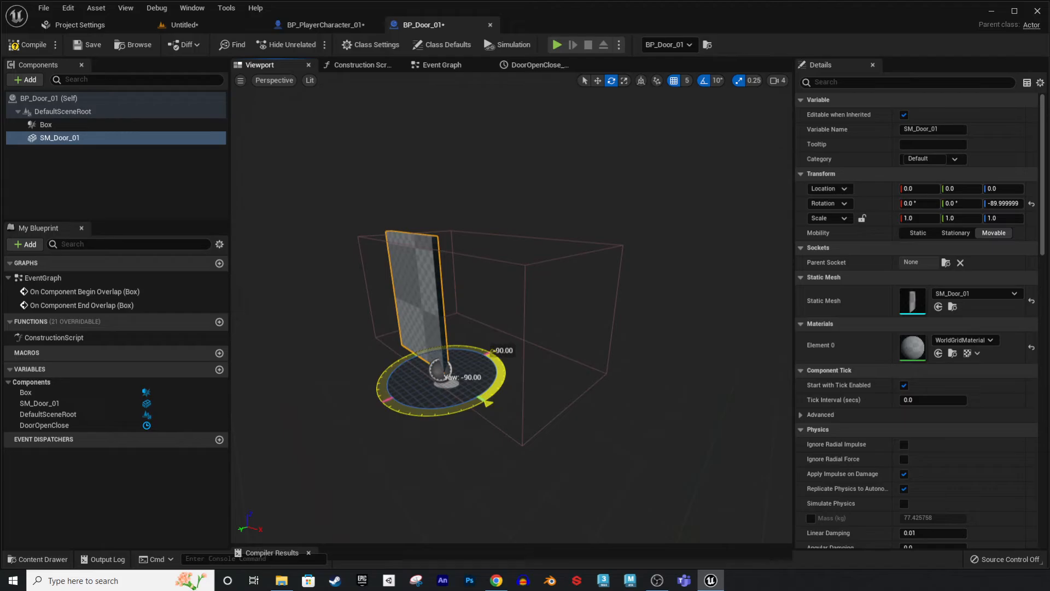
pyautogui.moveTo(491, 350); pyautogui.dragTo(499, 354)
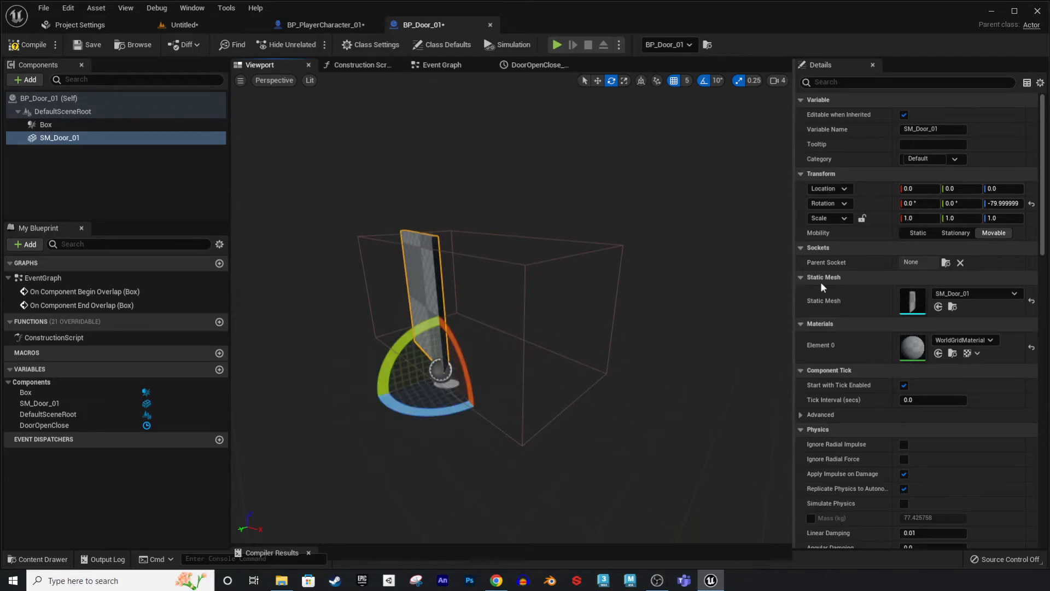
pyautogui.click(1005, 203)
pyautogui.write('0')
pyautogui.press('Return')
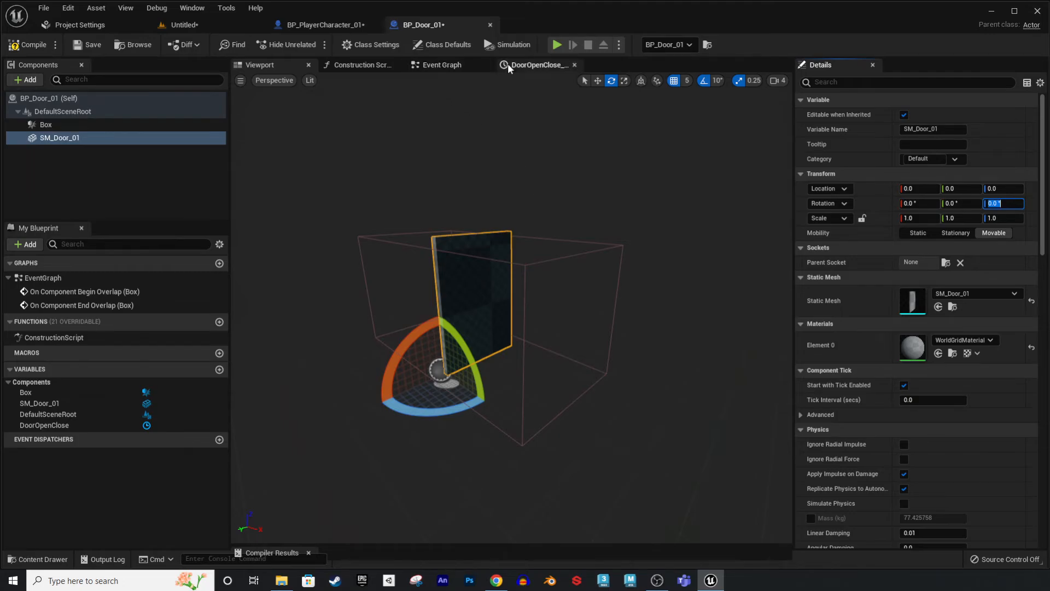
# In the Event Graph, set the Z value of the Lerp (Rotator) node's B input to -80.
pyautogui.click(441, 65)
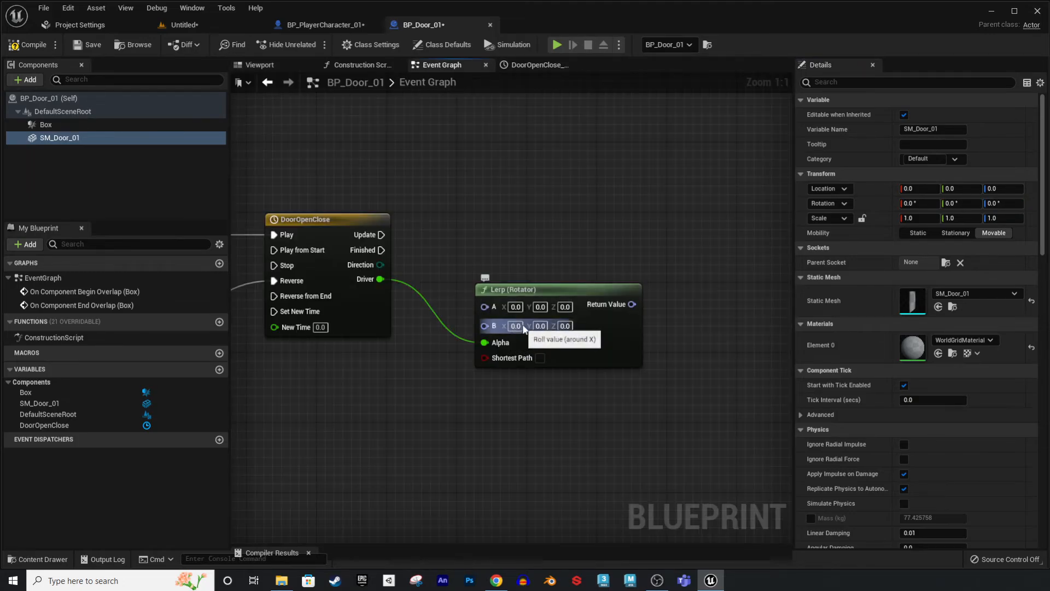
pyautogui.click(564, 326)
pyautogui.write('-80')
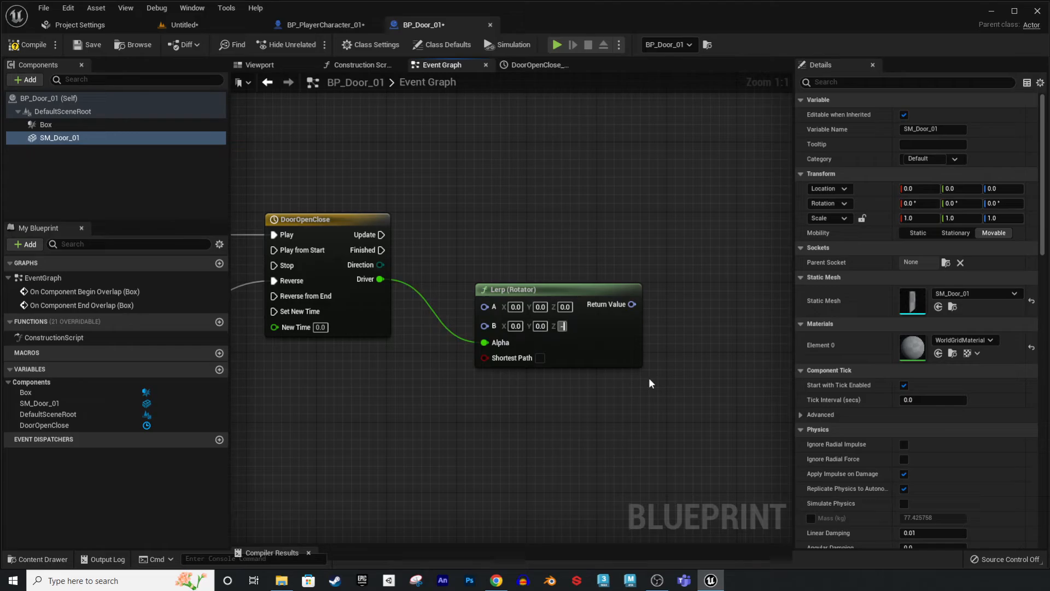
pyautogui.press('Return')
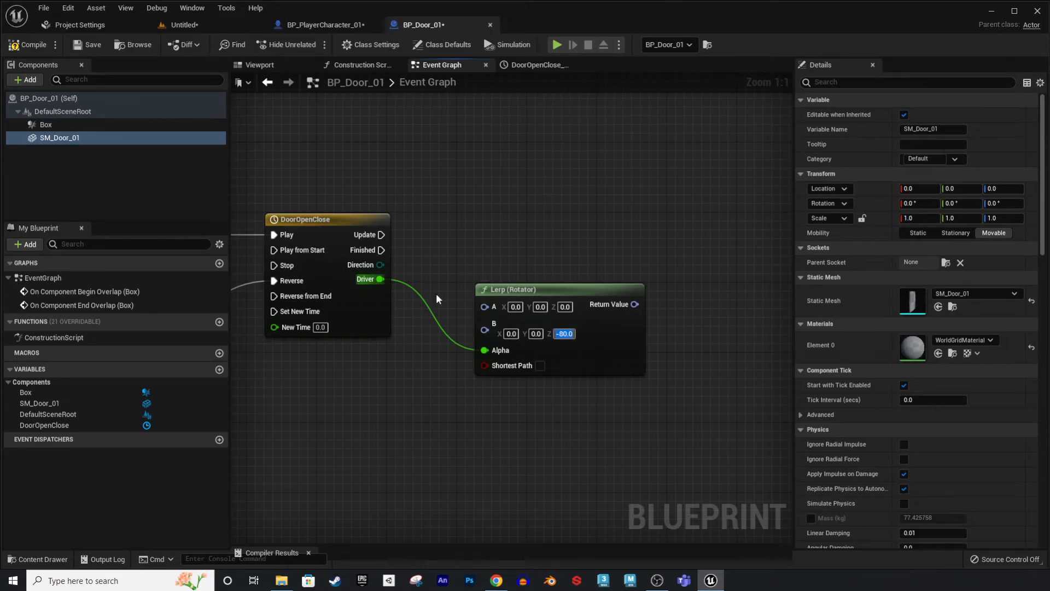
pyautogui.click(571, 338)
# Add an SM_Door_01 reference to the Event Graph and create a Set Relative Rotation node targeting it.
pyautogui.moveTo(667, 185); pyautogui.dragTo(556, 173, button='right')
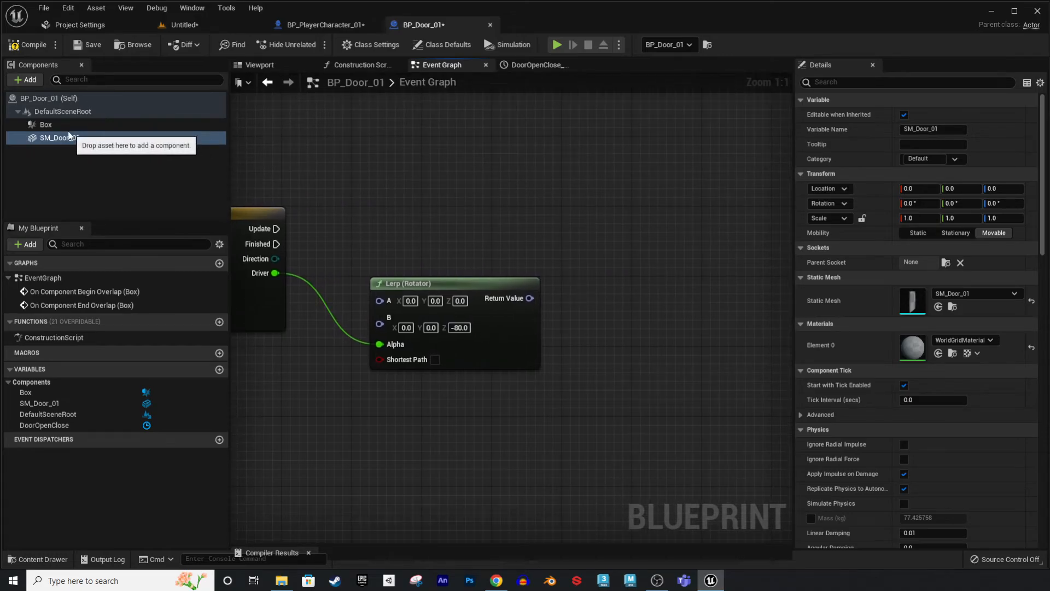
pyautogui.moveTo(70, 136); pyautogui.dragTo(733, 207)
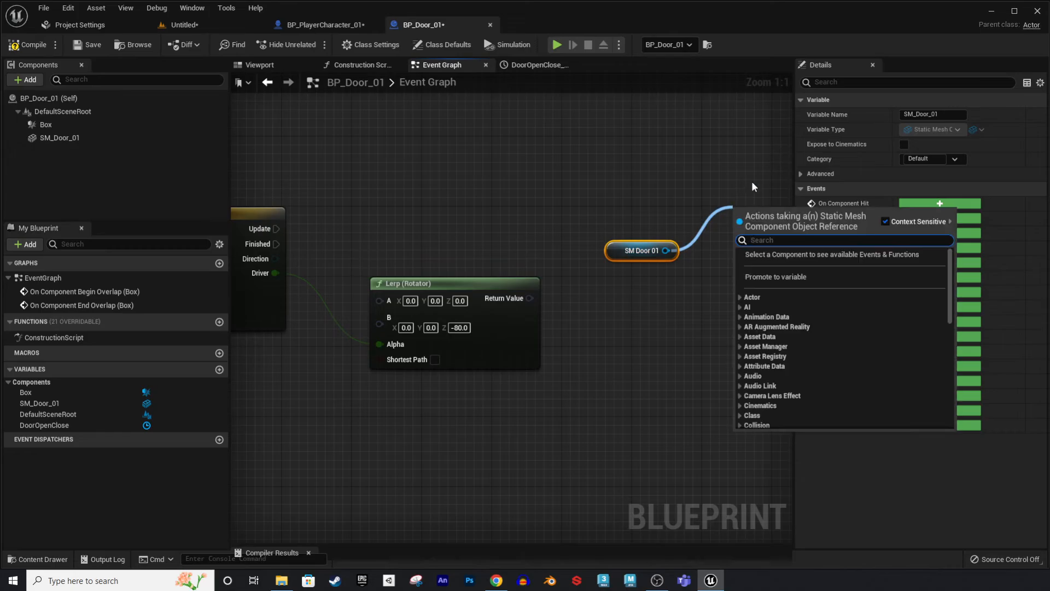
pyautogui.write('set rel')
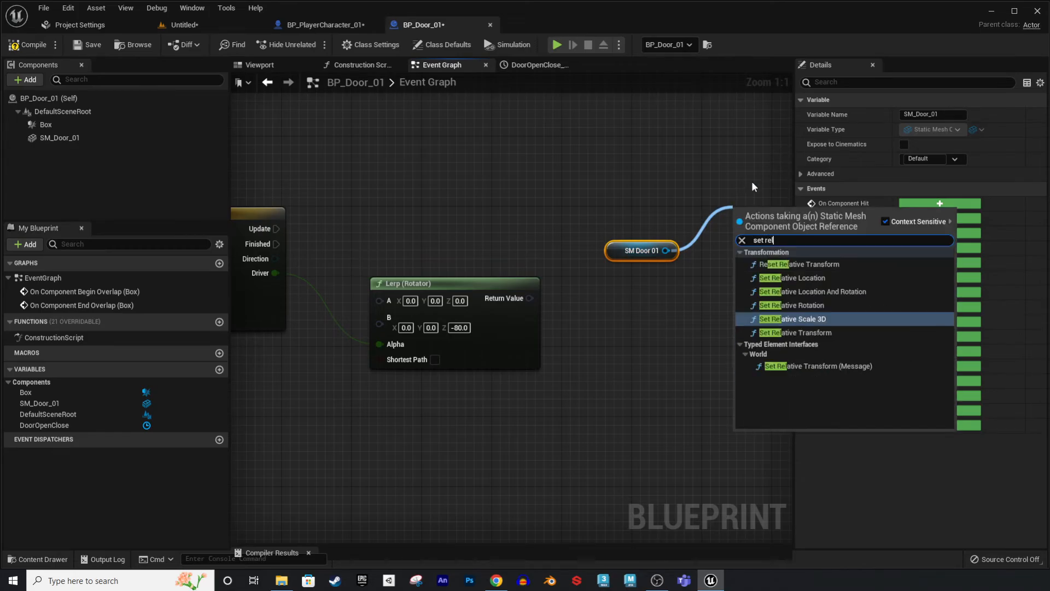
pyautogui.write('a')
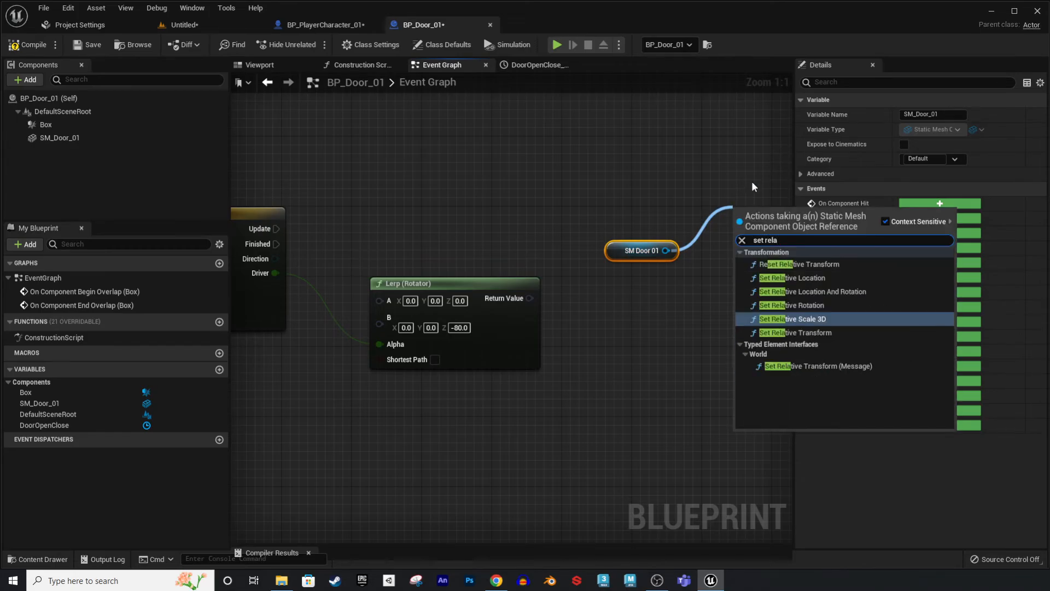
pyautogui.click(803, 304)
# Connect the Lerp's Return Value to New Rotation and DoorOpenClose's Update output to Set Relative Rotation's execution input, aligning the node with the timeline.
pyautogui.moveTo(599, 277); pyautogui.dragTo(543, 268, button='right')
pyautogui.moveTo(489, 277); pyautogui.dragTo(700, 250)
pyautogui.scroll(-2, 633, 298)
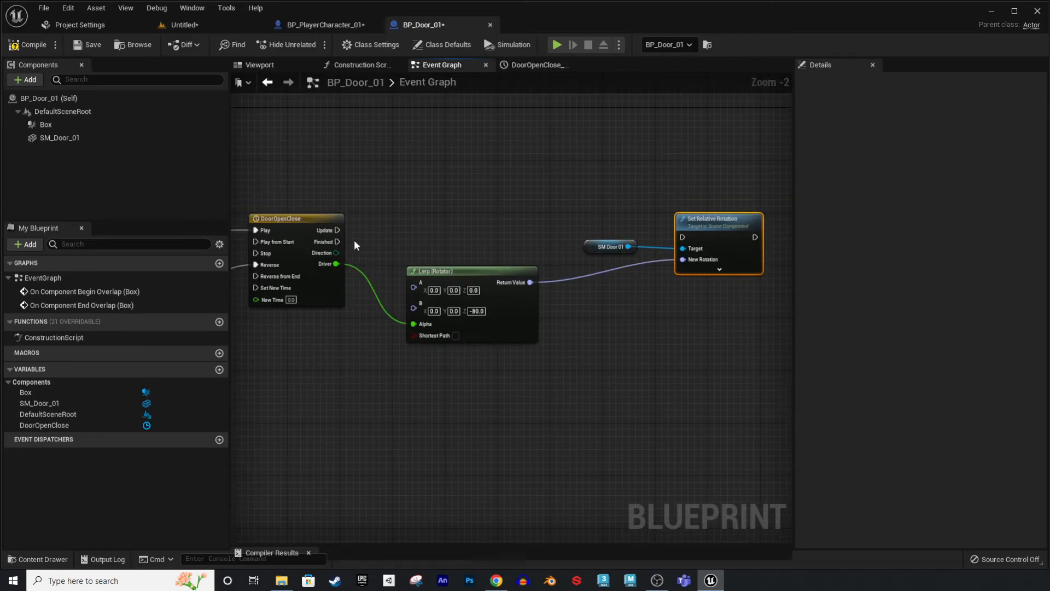
pyautogui.moveTo(337, 230); pyautogui.dragTo(685, 239)
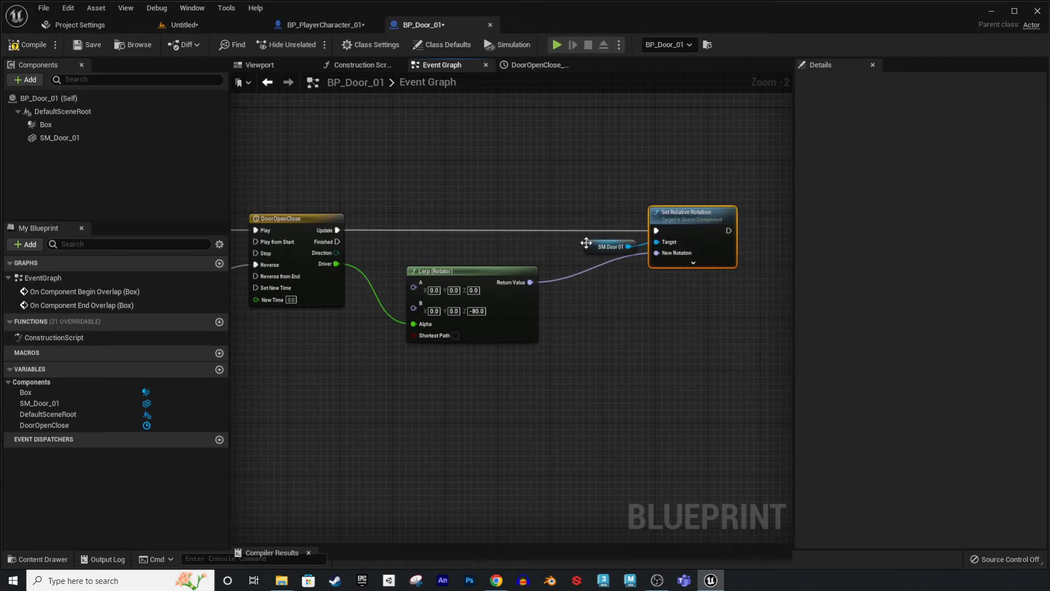
pyautogui.click(607, 247)
# Review the door's node chain from the overlap events to Set Relative Rotation, and compile and save BP_Door_01.
pyautogui.moveTo(521, 258); pyautogui.dragTo(750, 213, button='right')
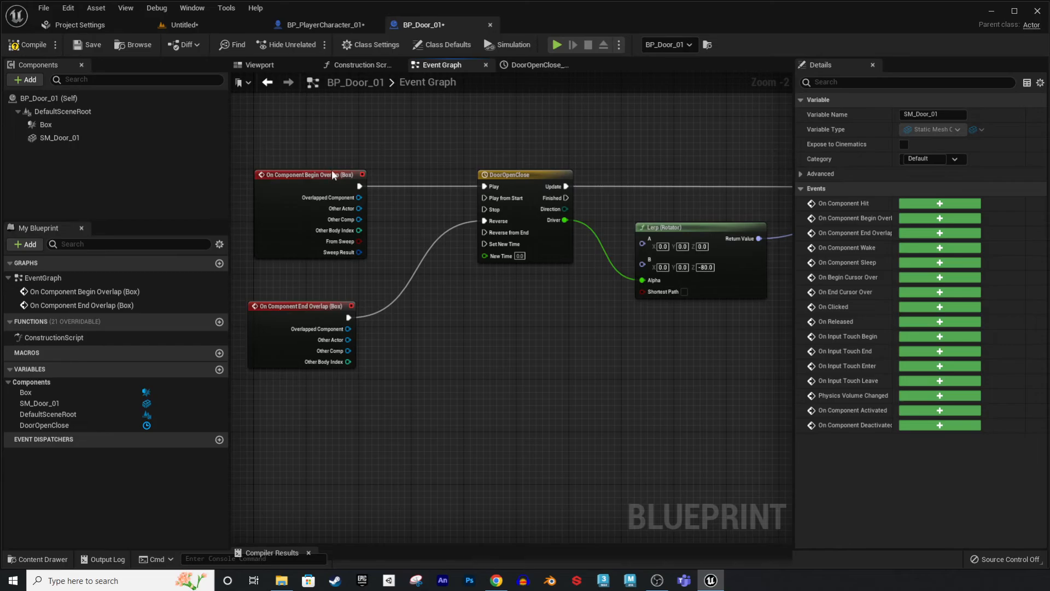
pyautogui.moveTo(437, 221); pyautogui.dragTo(291, 224, button='right')
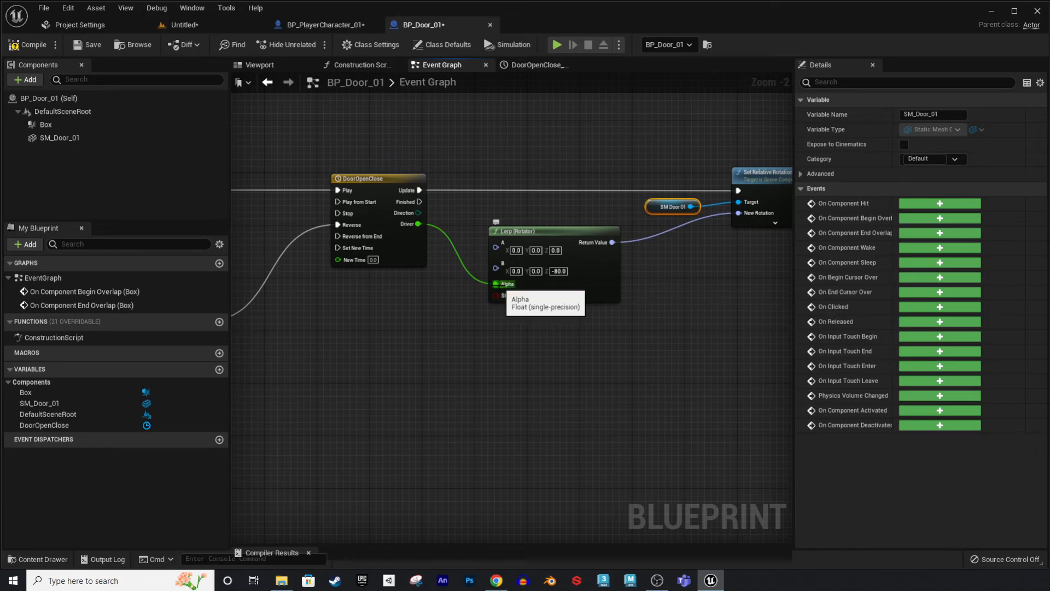
pyautogui.moveTo(514, 283); pyautogui.dragTo(454, 273, button='right')
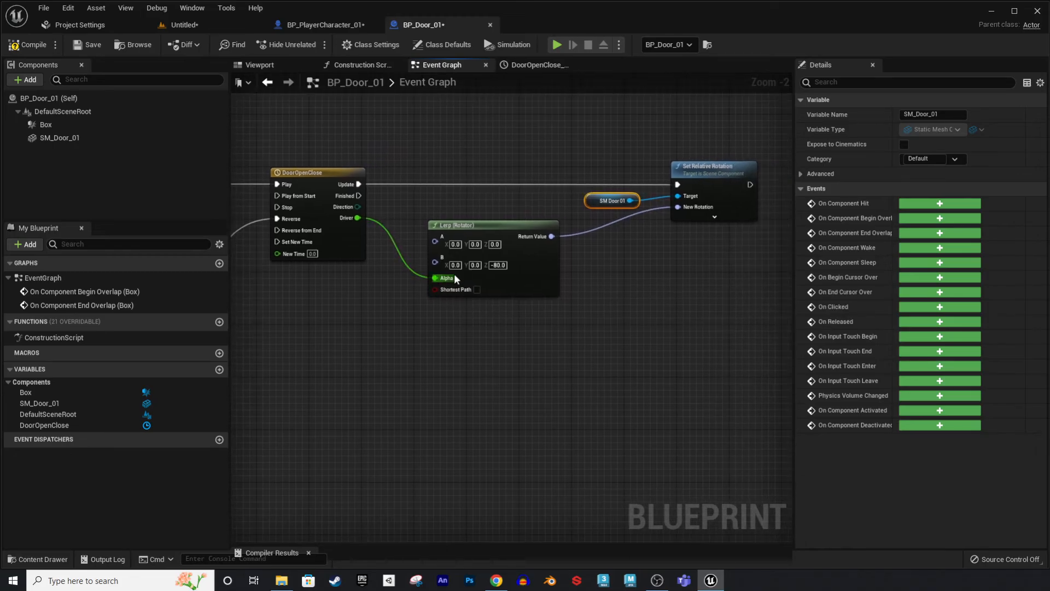
pyautogui.scroll(1, 453, 274)
pyautogui.scroll(1, 460, 244)
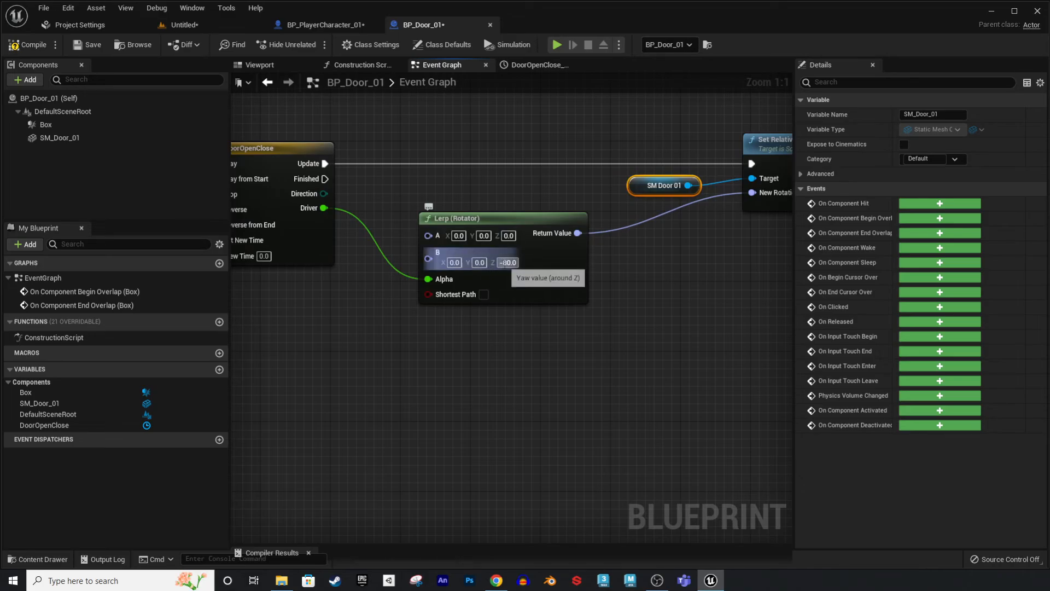
pyautogui.moveTo(569, 307); pyautogui.dragTo(525, 315, button='right')
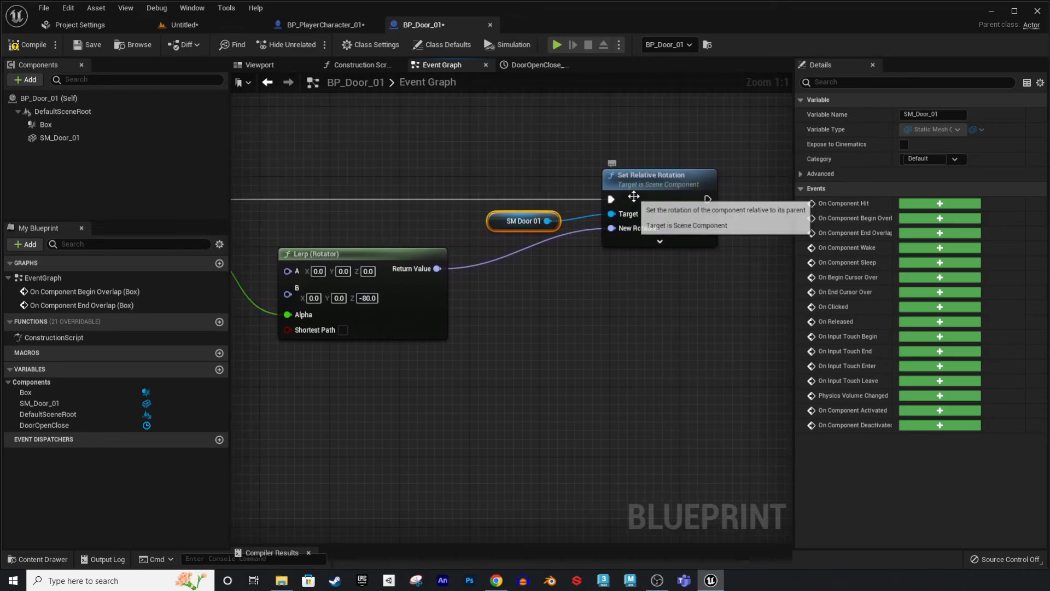
pyautogui.click(36, 44)
pyautogui.click(83, 44)
# Play-test the level by walking toward, through and away from the door on both sides to check its opening and closing, and end the session.
pyautogui.moveTo(453, 177); pyautogui.dragTo(836, 127, button='right')
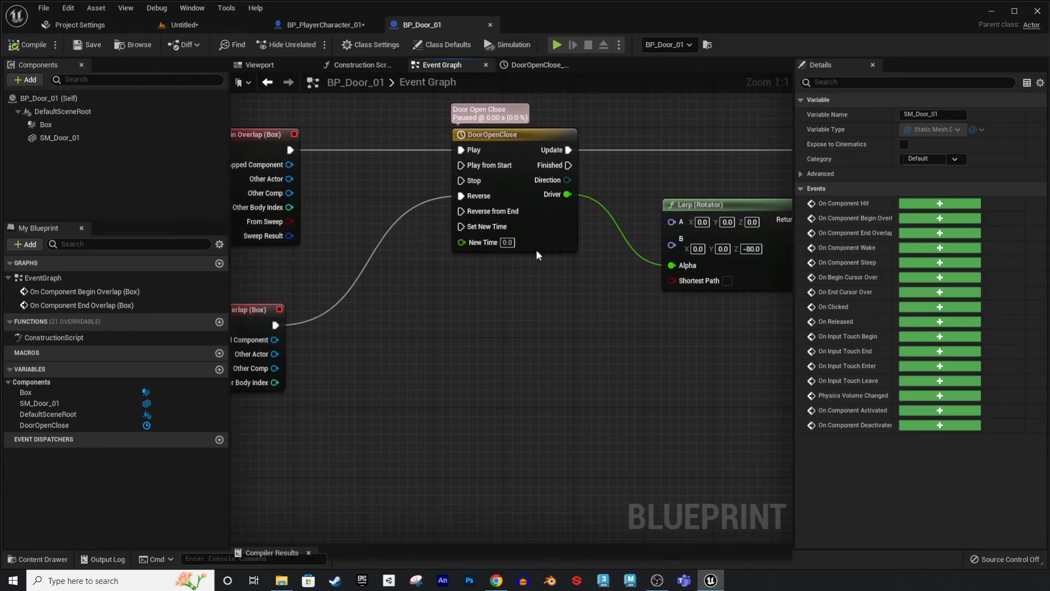
pyautogui.moveTo(536, 255); pyautogui.dragTo(740, 187, button='right')
pyautogui.moveTo(554, 287); pyautogui.dragTo(172, 345, button='right')
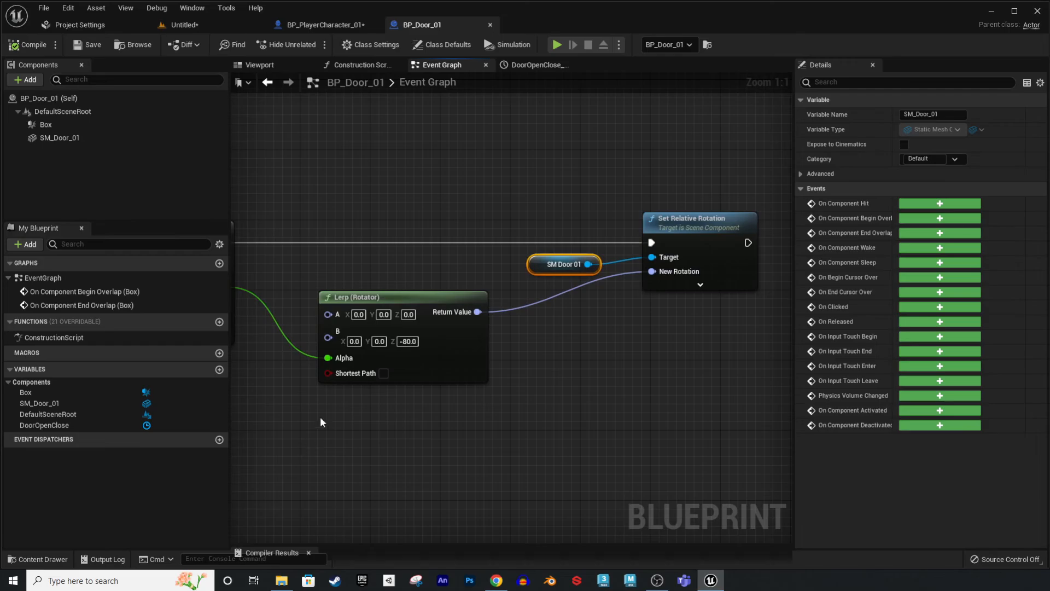
pyautogui.click(557, 45)
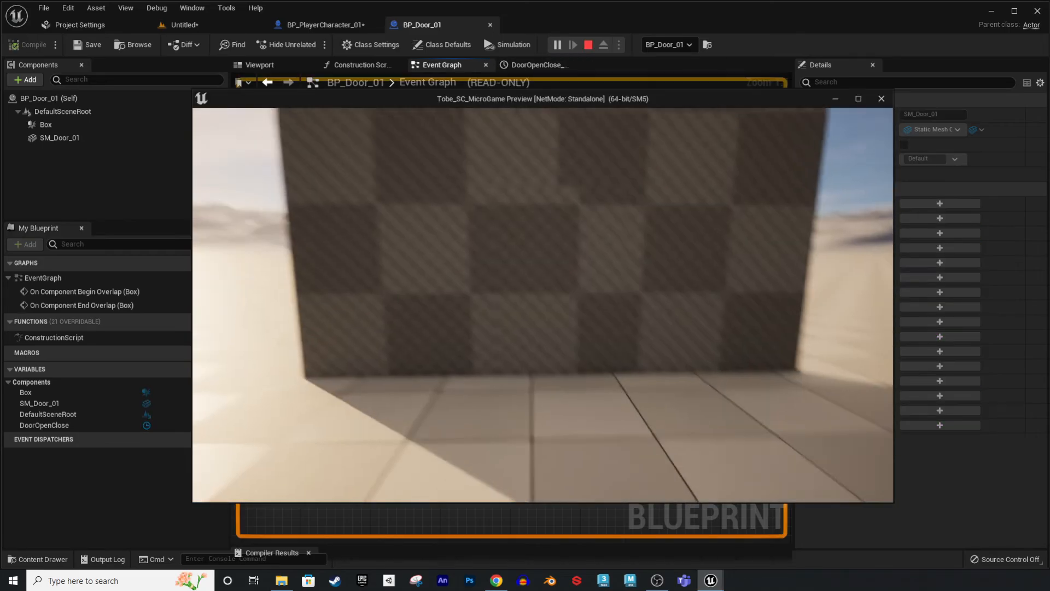
pyautogui.press('w')
pyautogui.press('s')
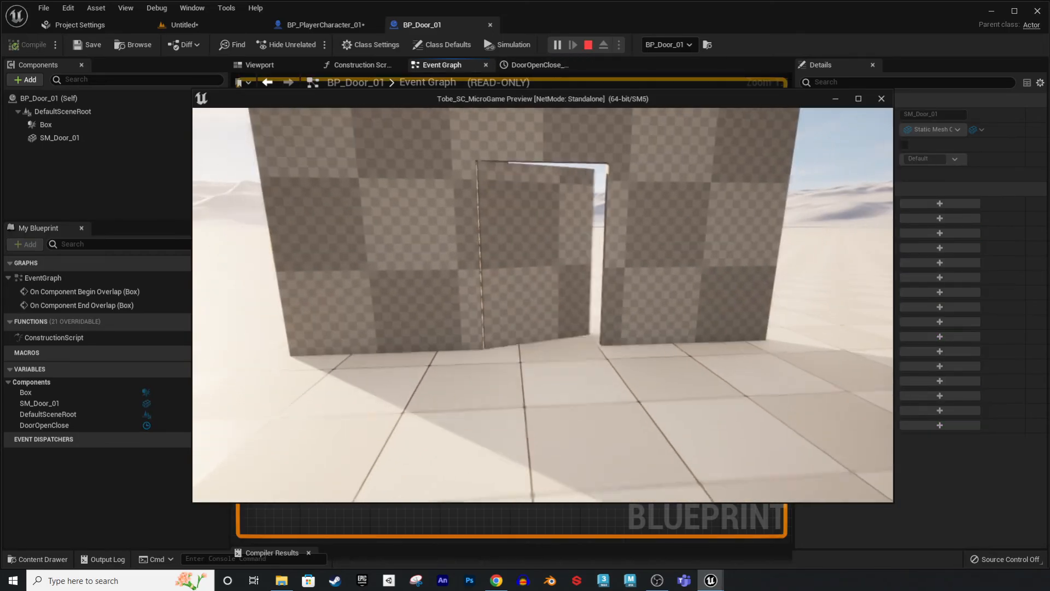
pyautogui.press('w')
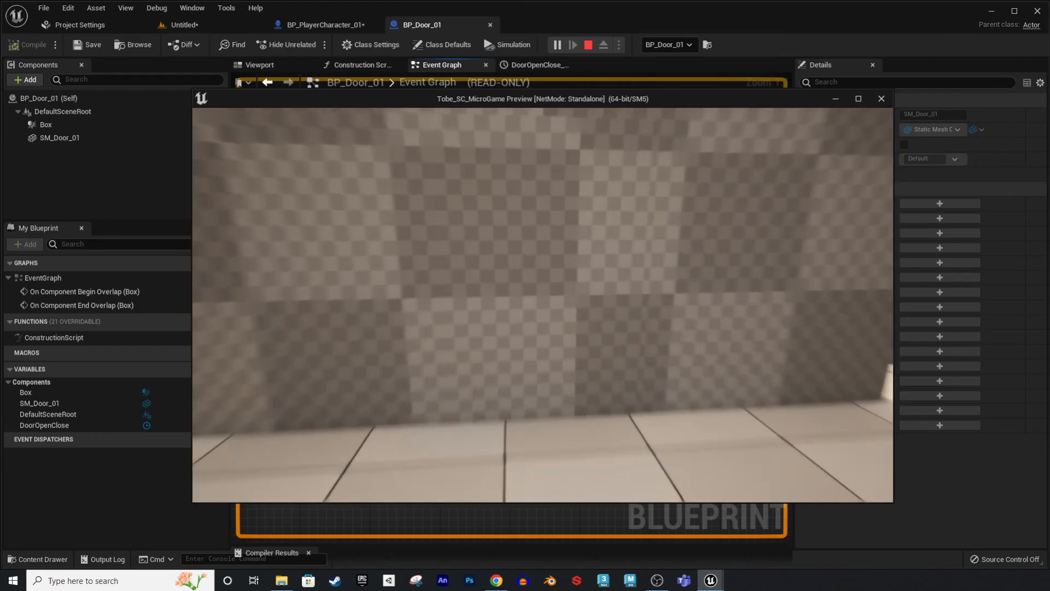
pyautogui.press('s')
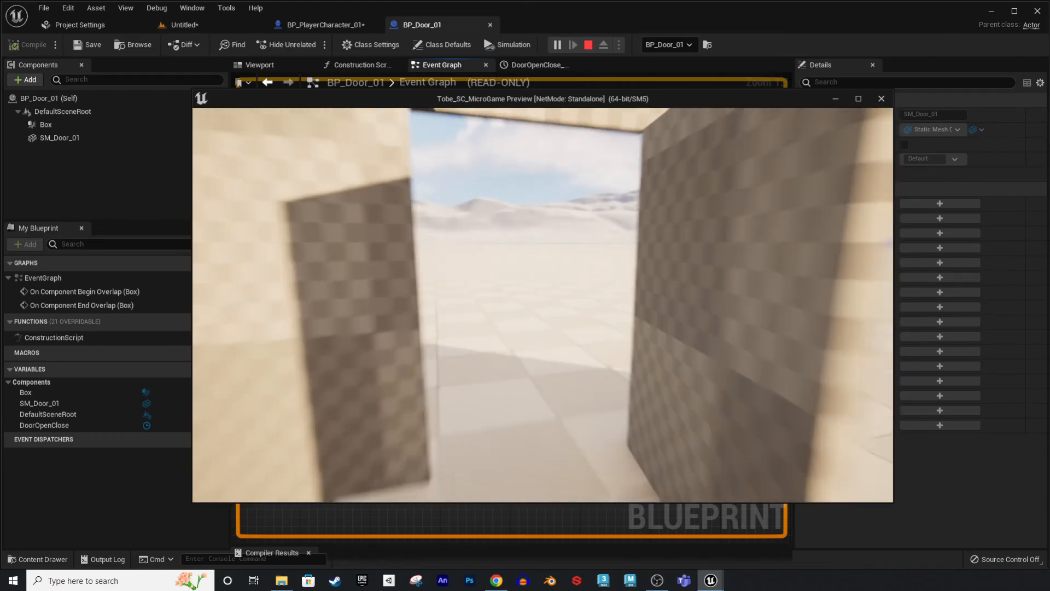
pyautogui.press('w')
pyautogui.press('w')
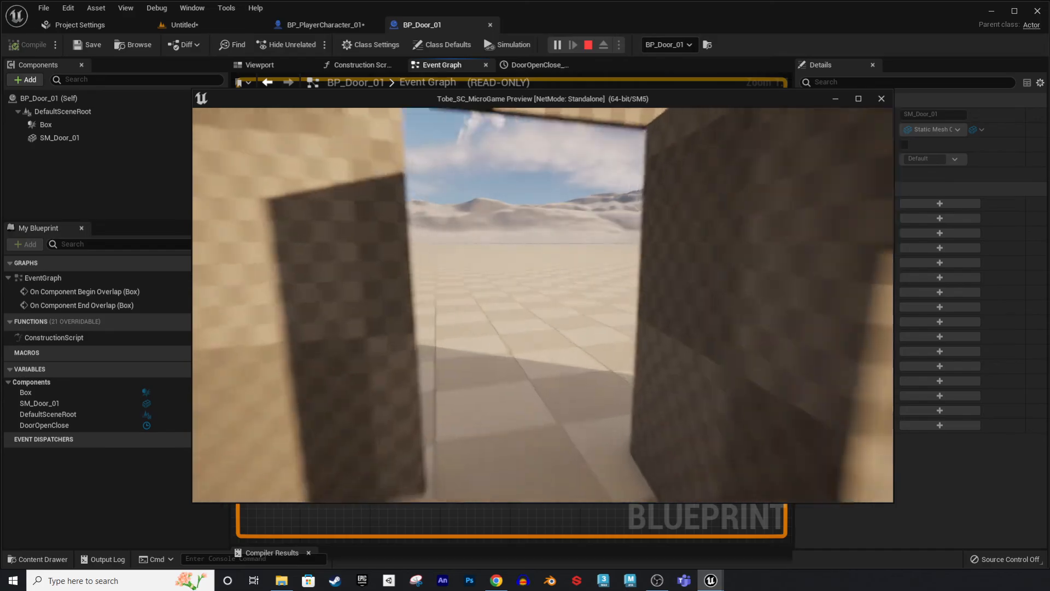
pyautogui.press('s')
pyautogui.press('w')
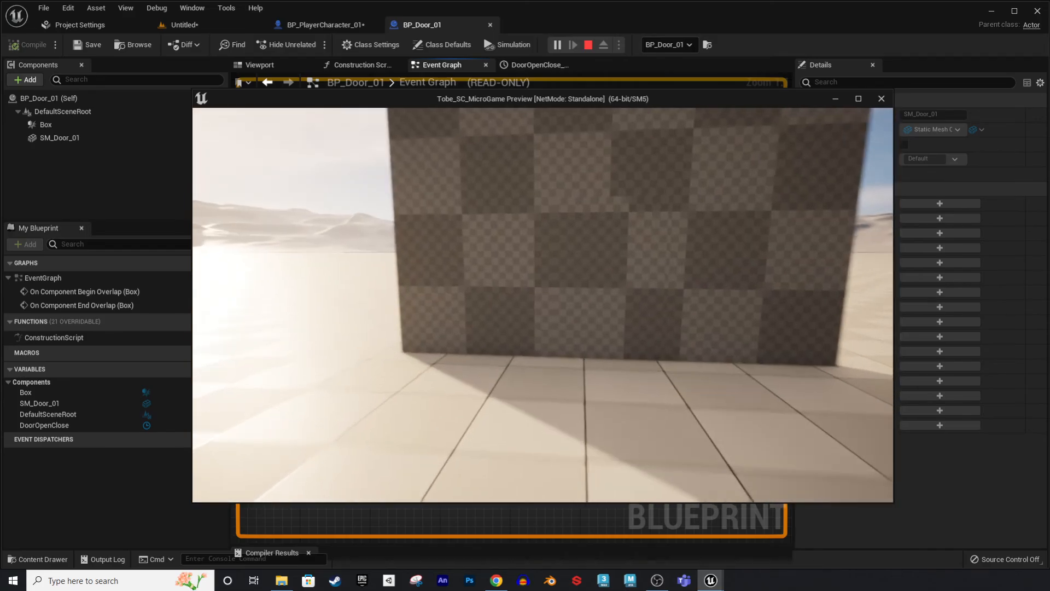
pyautogui.press('w')
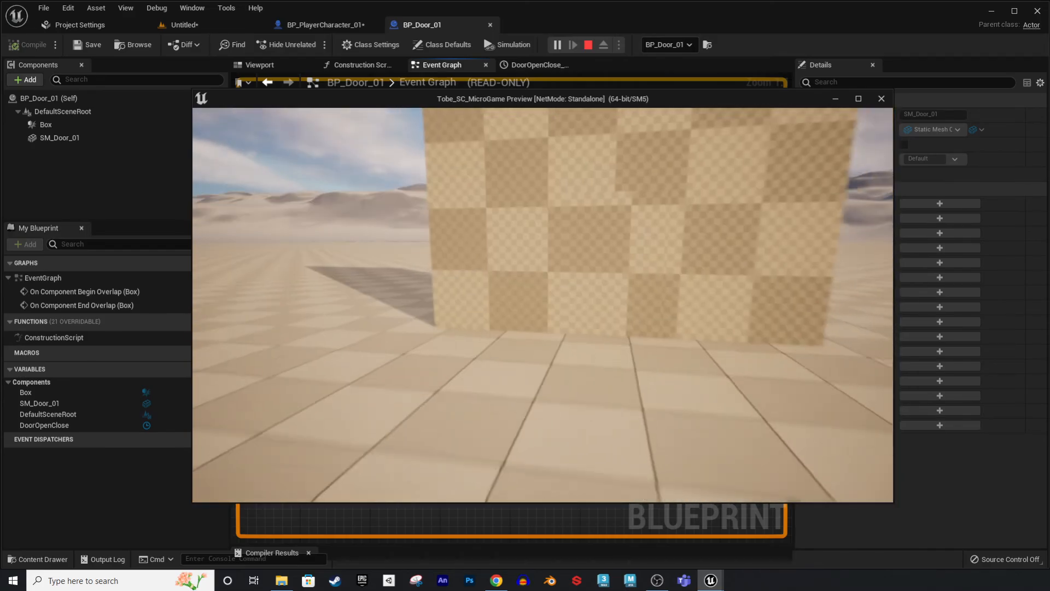
pyautogui.press('w')
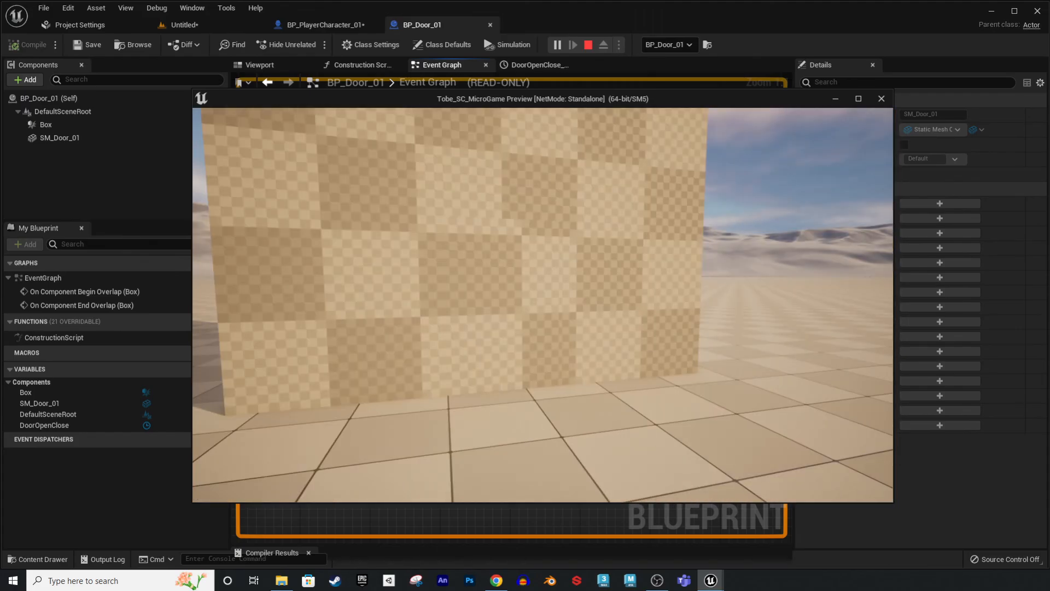
pyautogui.press('w')
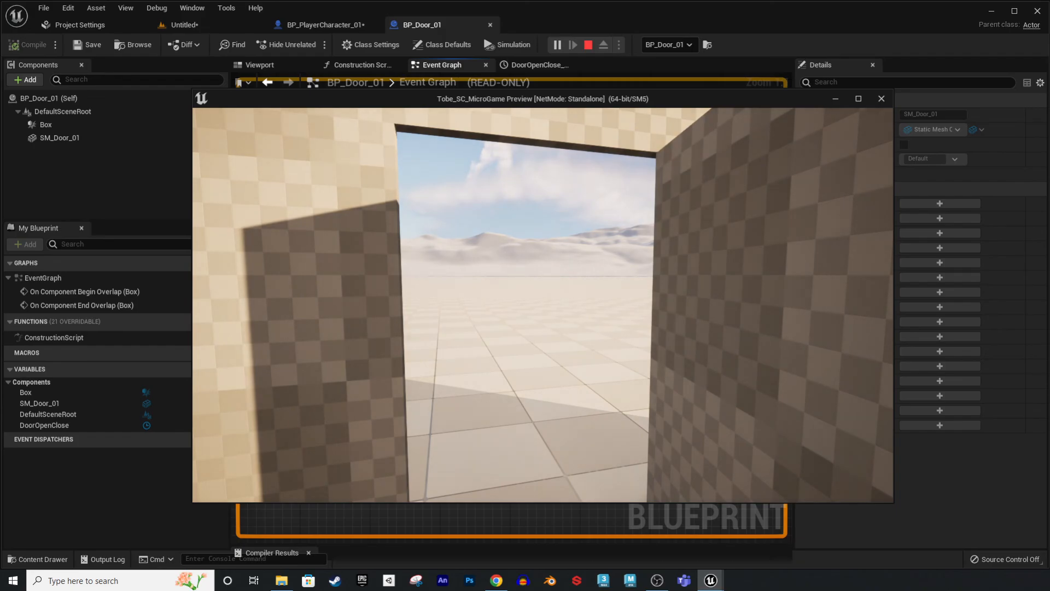
pyautogui.press('w')
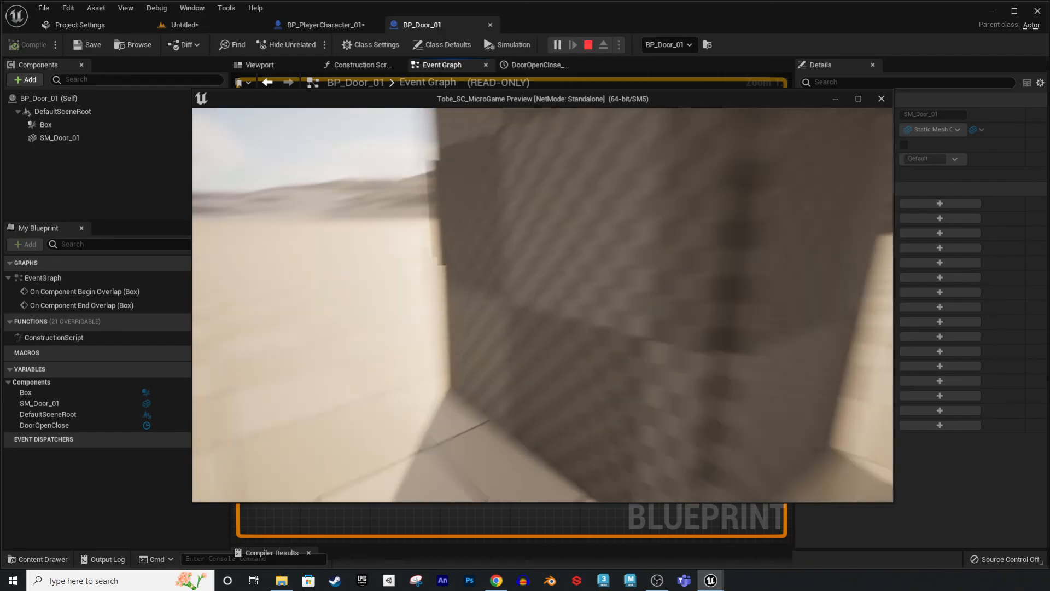
pyautogui.press('s')
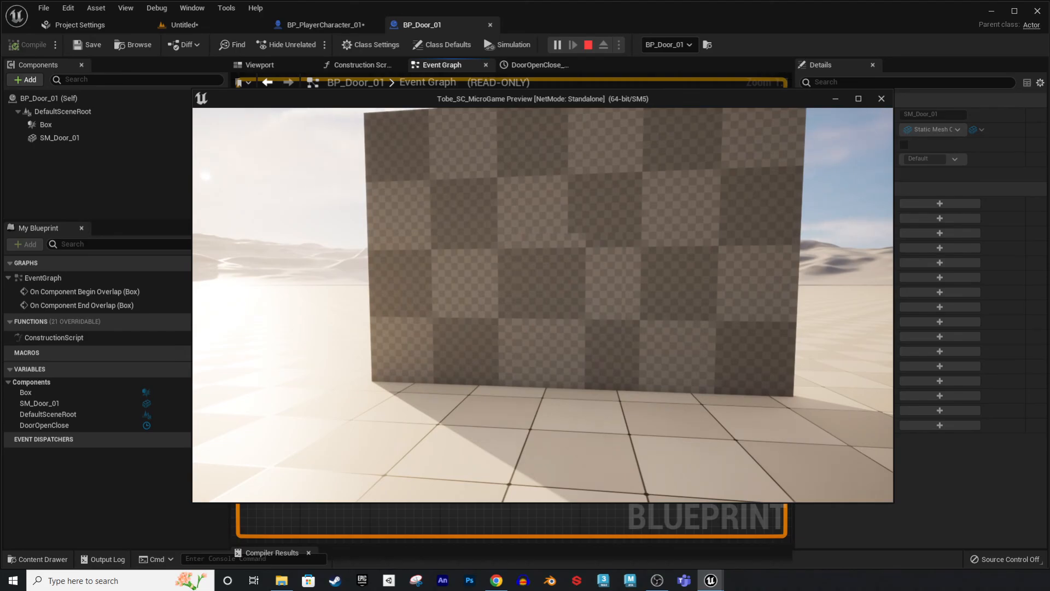
pyautogui.press('Escape')
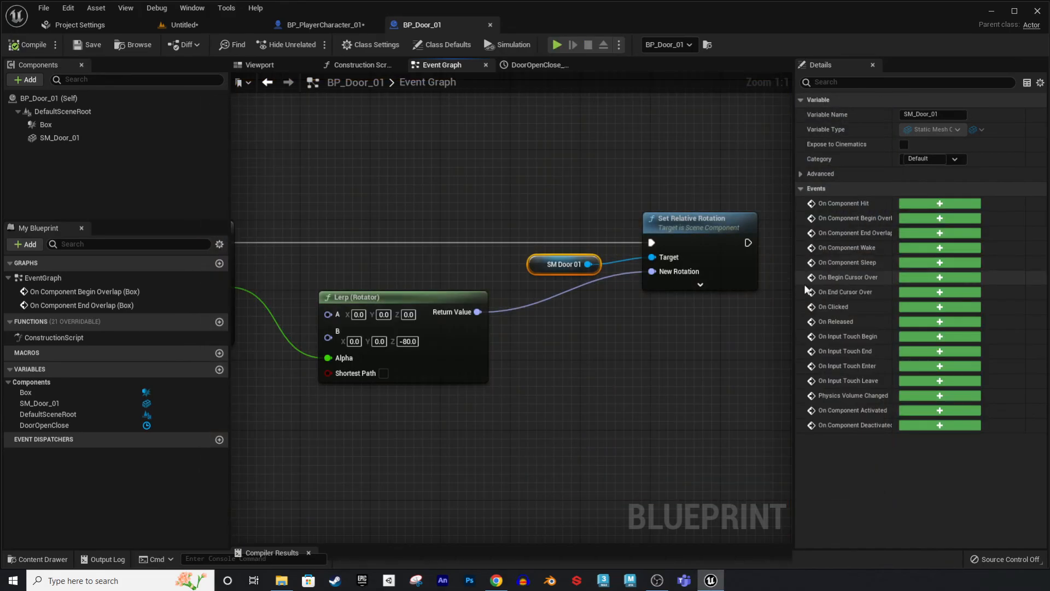